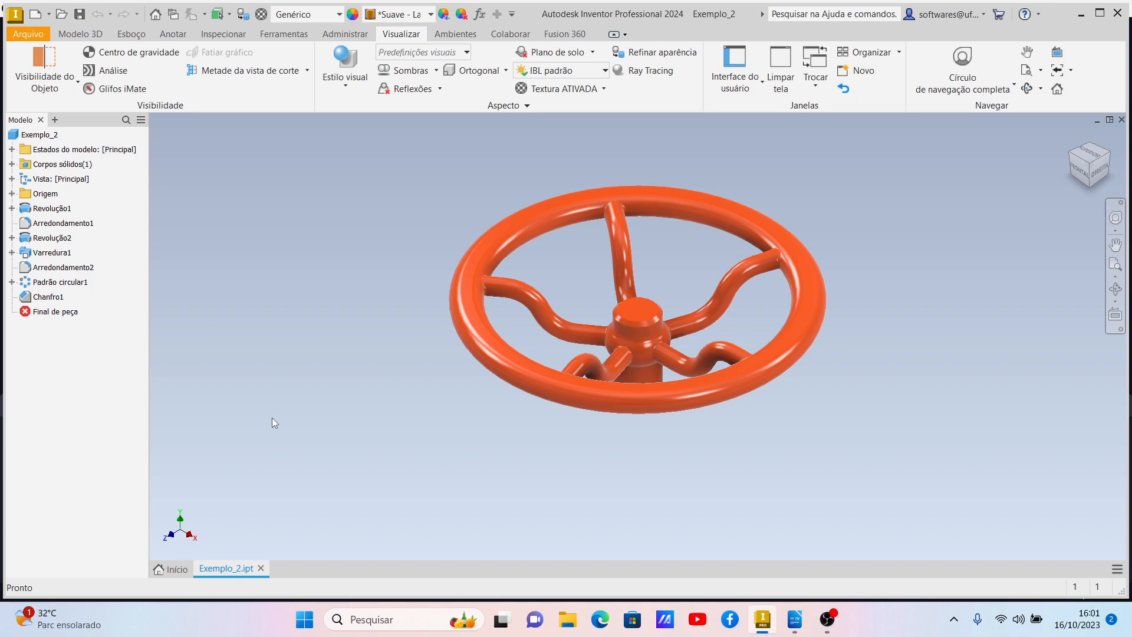
- Create a new part file
left_click(29, 34)
left_click(62, 92)
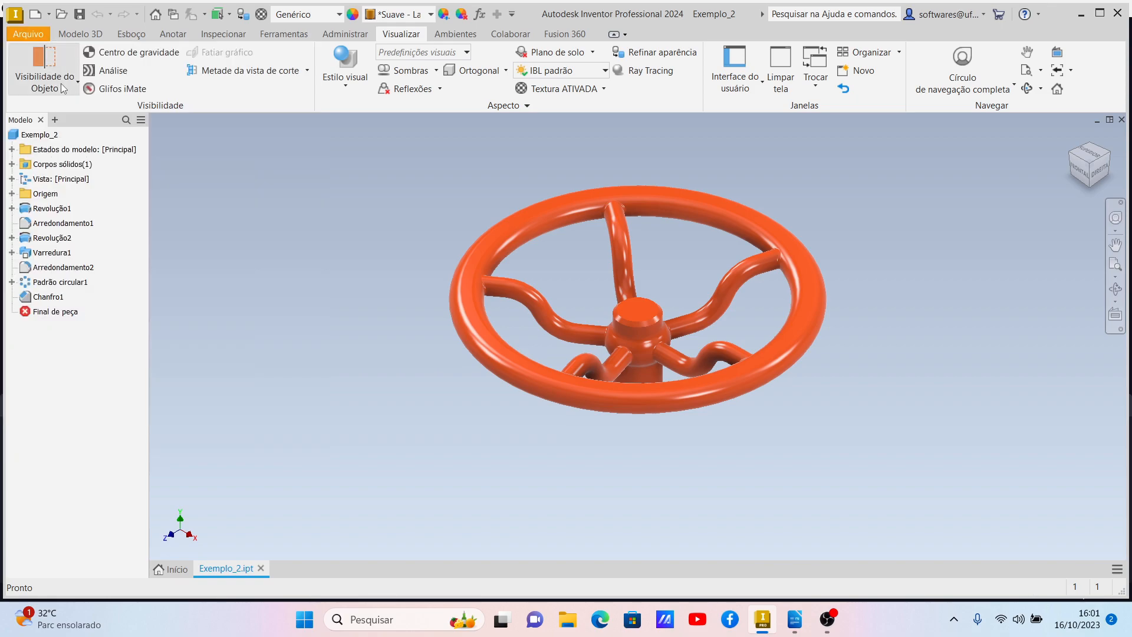
left_click(796, 478)
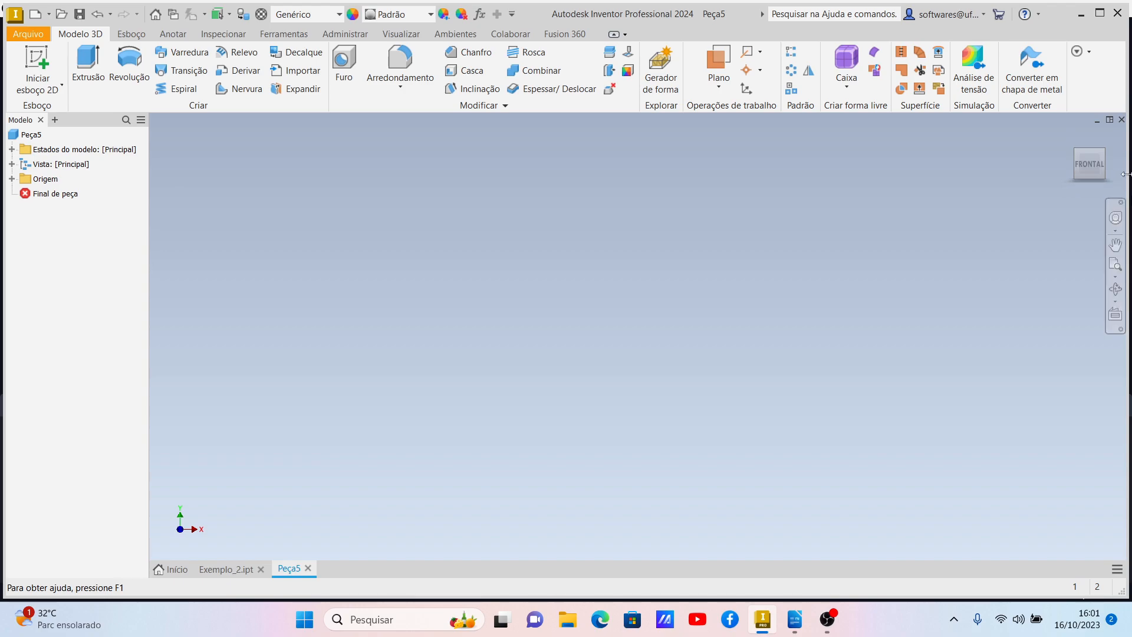
- Start a 2D sketch on the YZ plane
left_click(1104, 150)
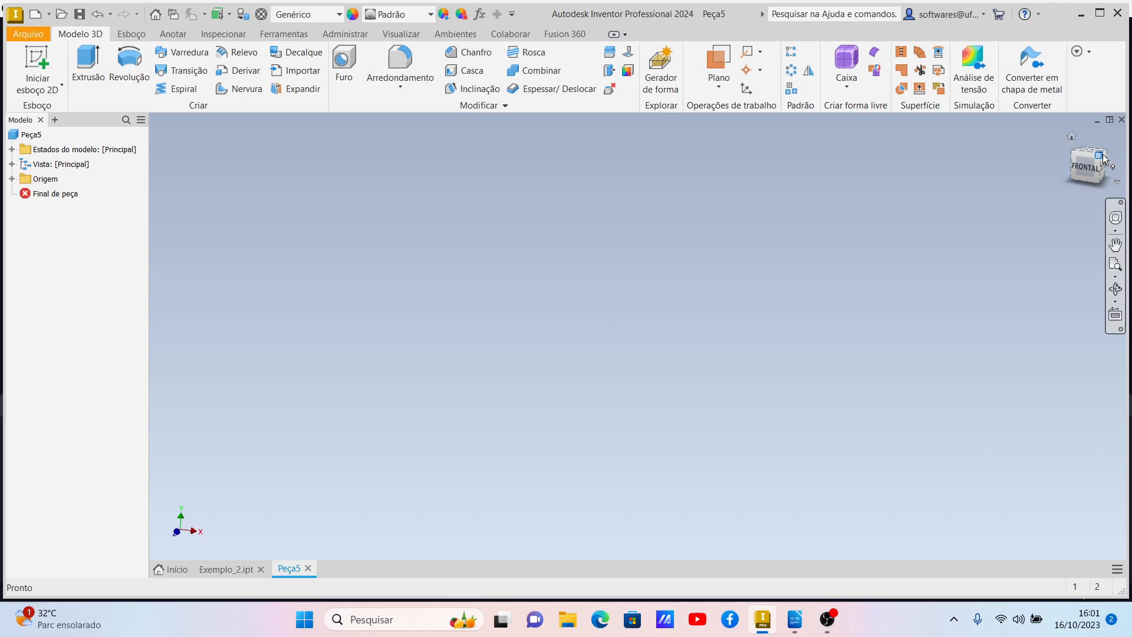
left_click(45, 62)
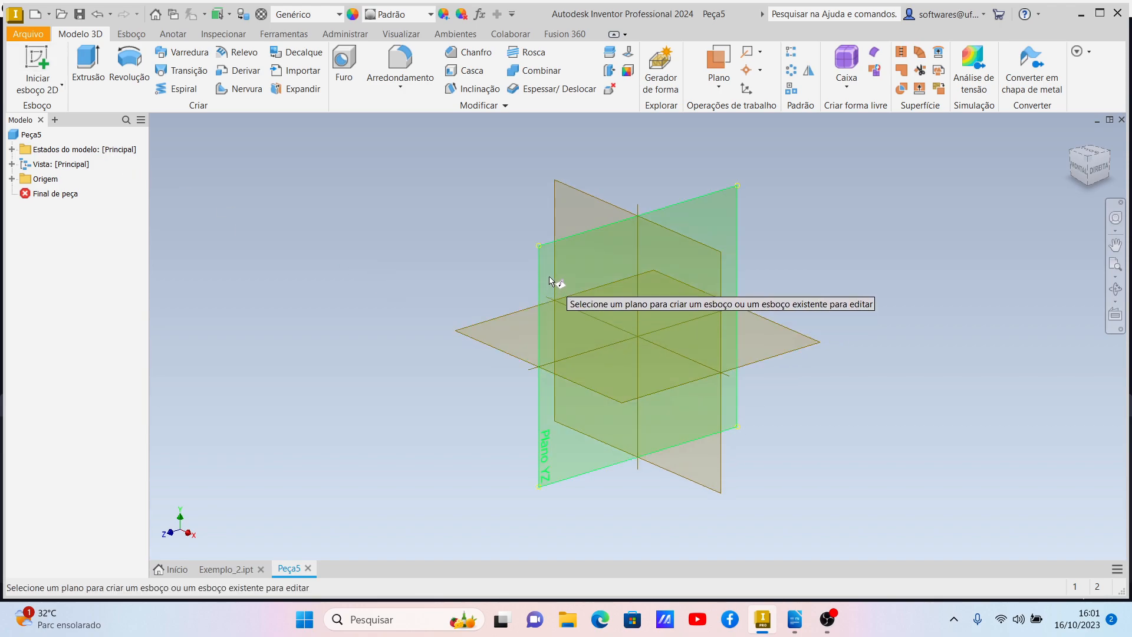
left_click(550, 280)
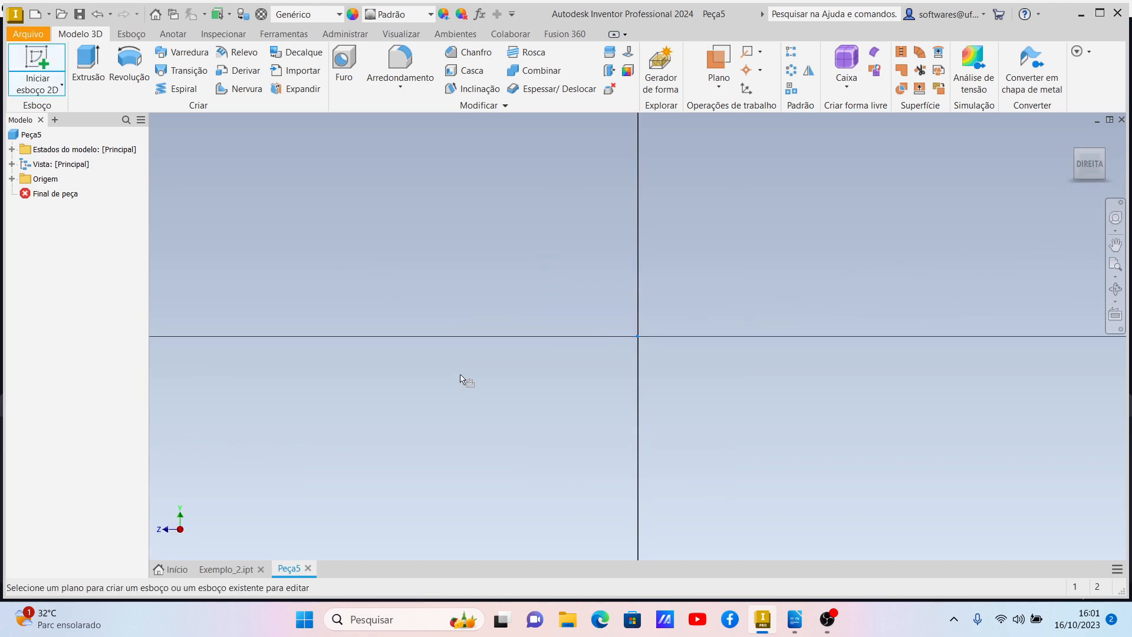
- Draw a horizontal line about 10 mm long from the origin toward +Z, and a vertical line rising from its outer end
left_click(86, 59)
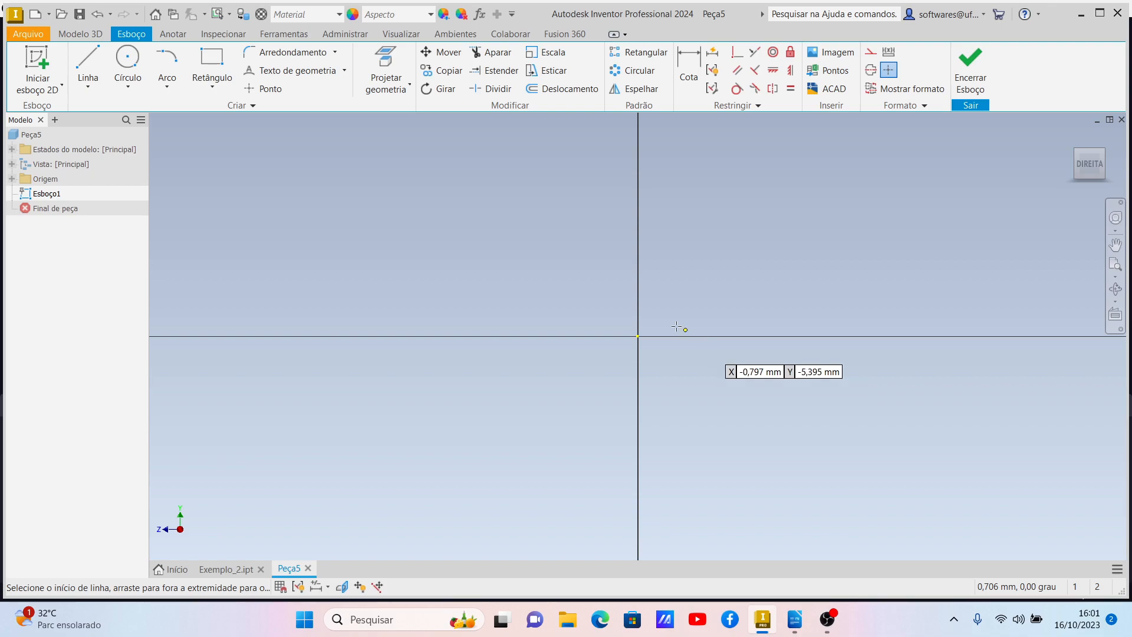
left_click(637, 336)
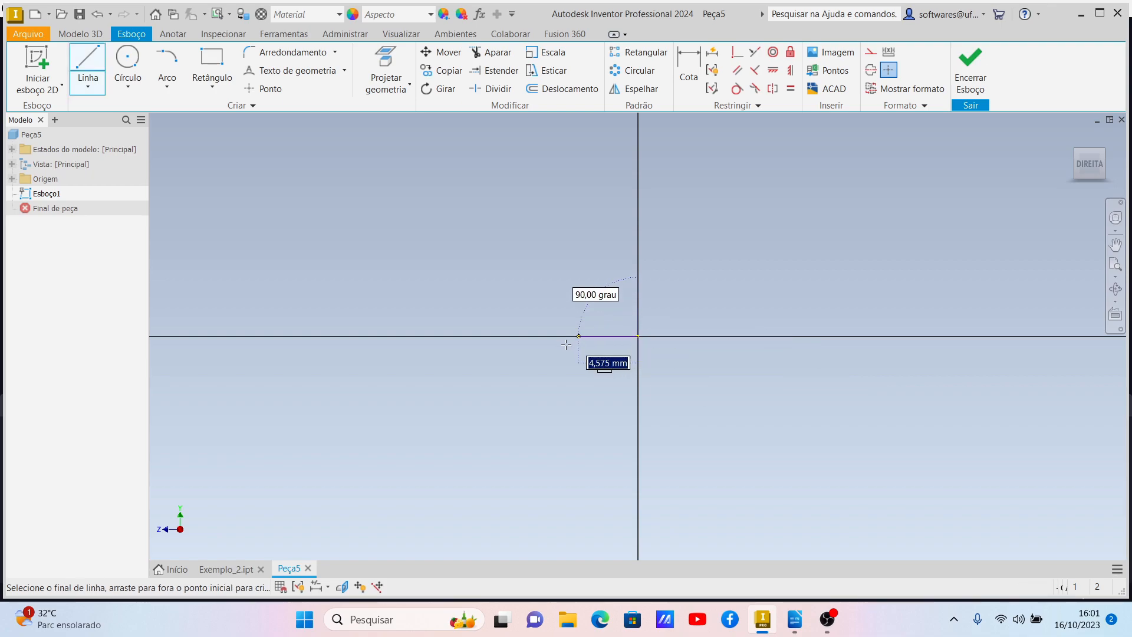
left_click(508, 336)
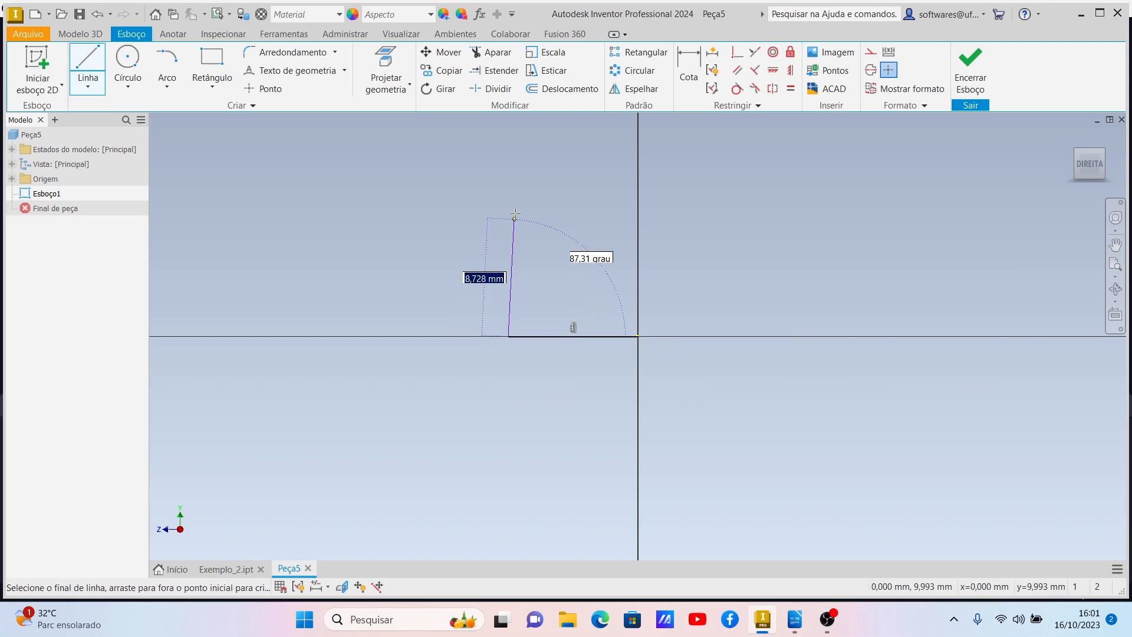
left_click(508, 188)
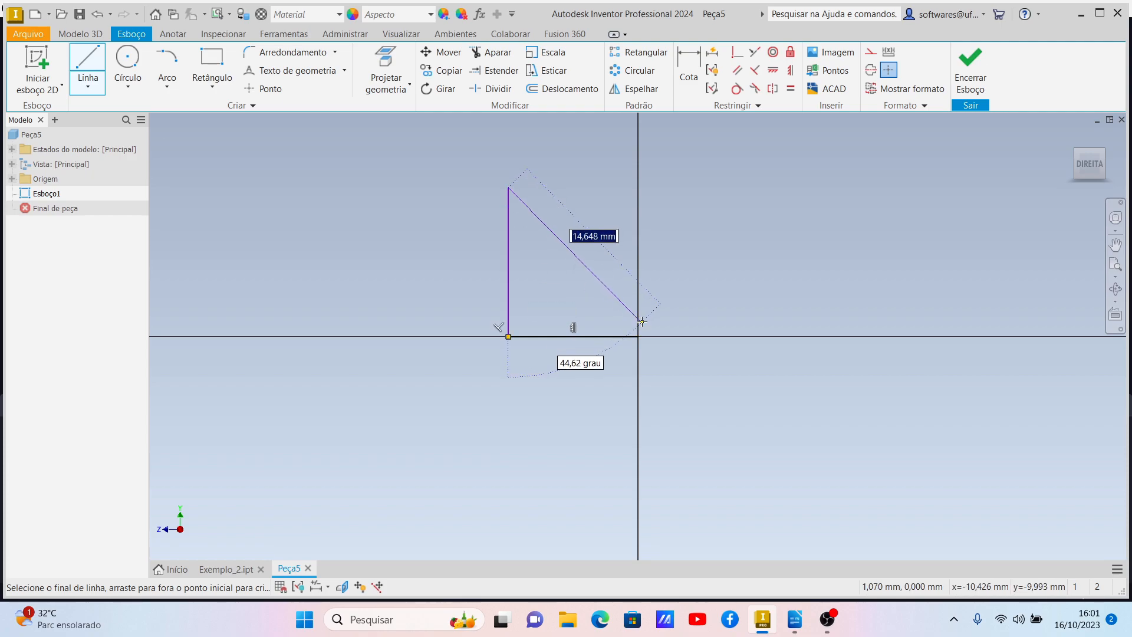
key("Escape")
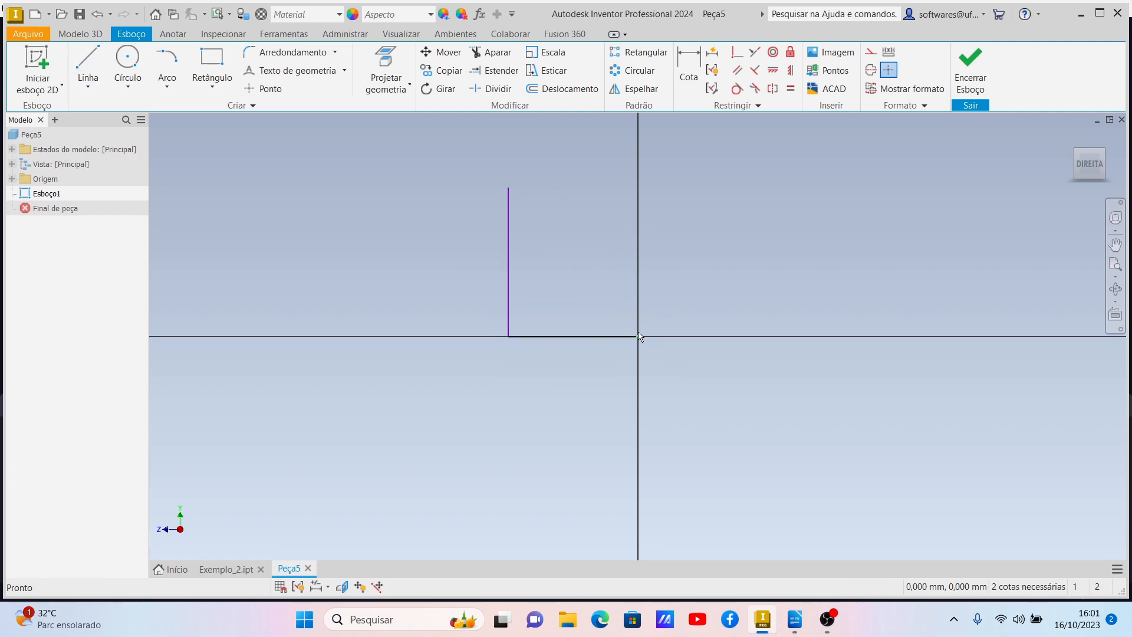
- Draw a vertical line about 59 mm up from the origin and a horizontal line about 14 mm toward +Z from its upper end
left_click(90, 62)
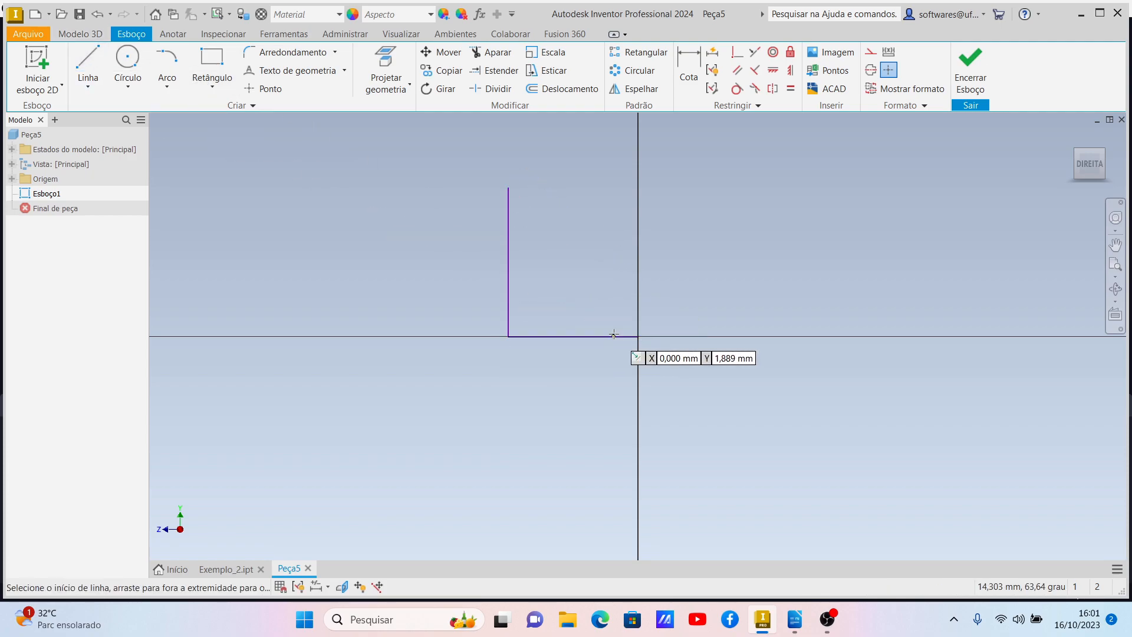
left_click(637, 336)
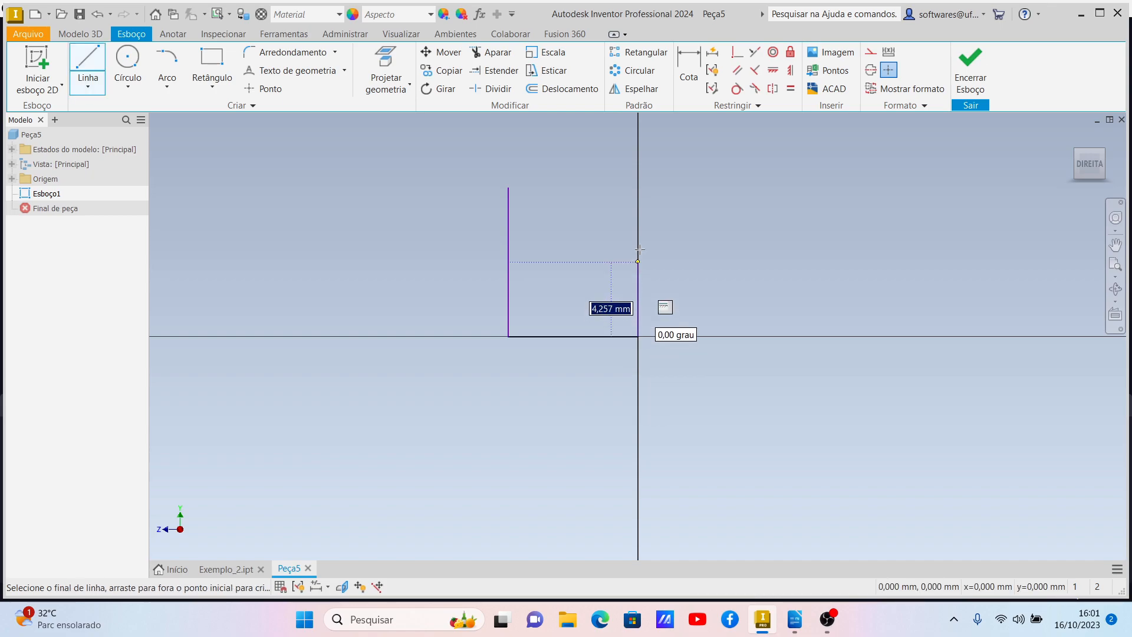
scroll(645, 164, "up", 8)
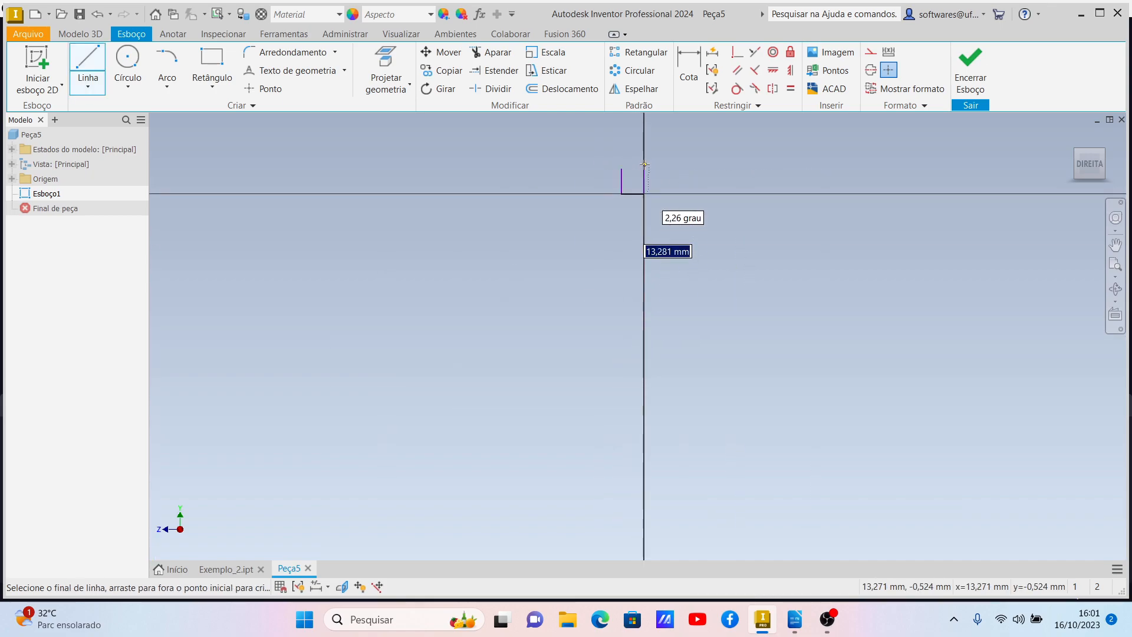
left_click(1116, 244)
left_click_drag(669, 252, 655, 475)
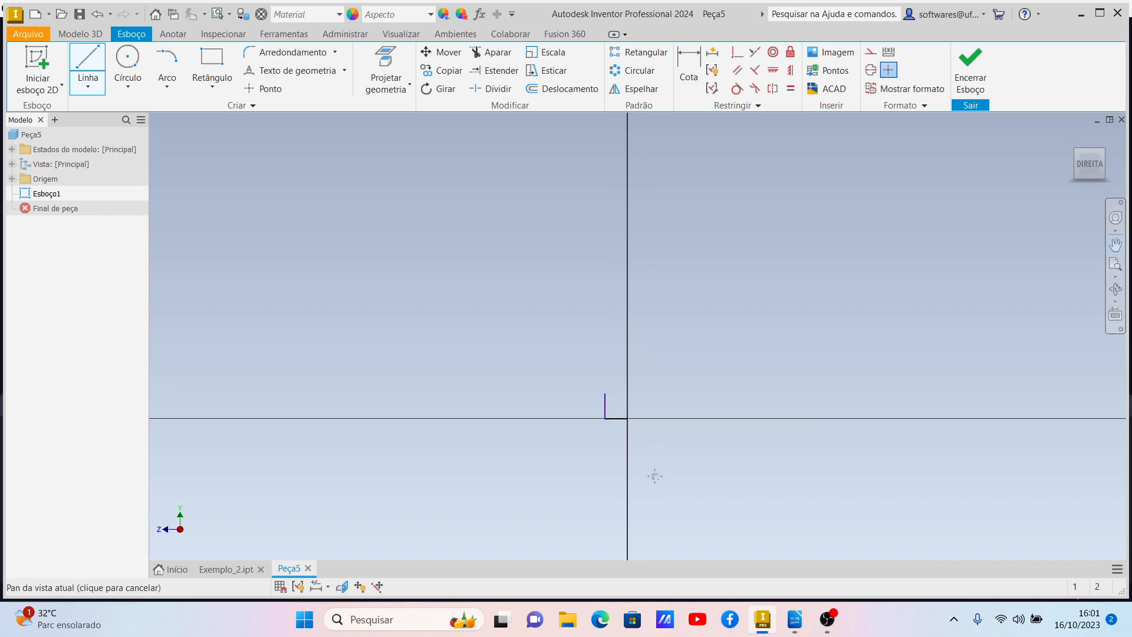
left_click(650, 387)
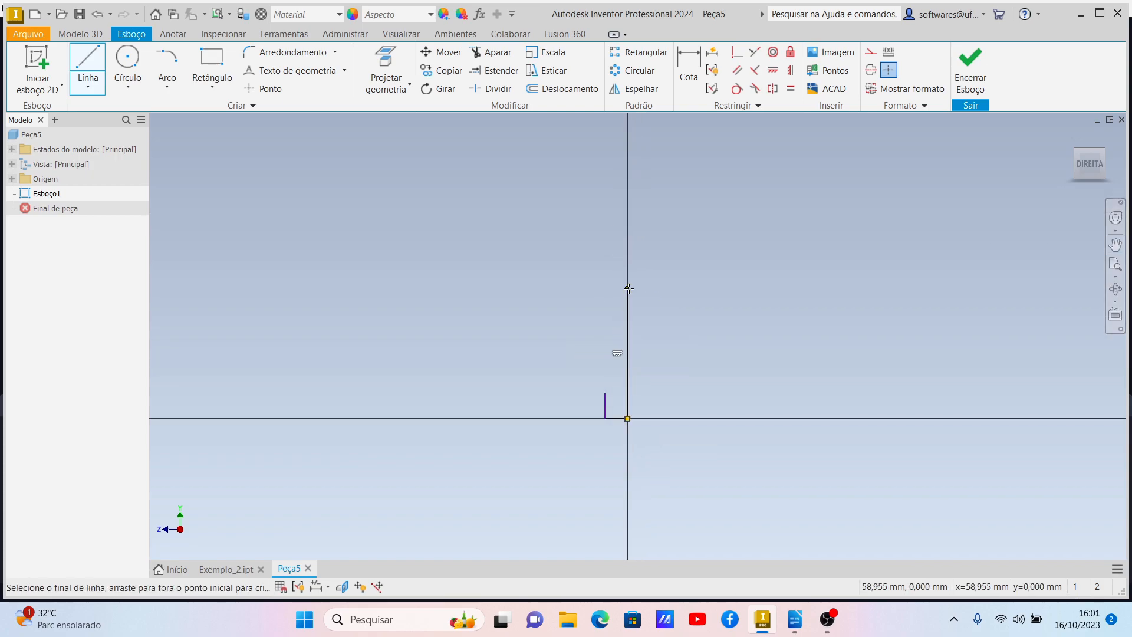
left_click(619, 287)
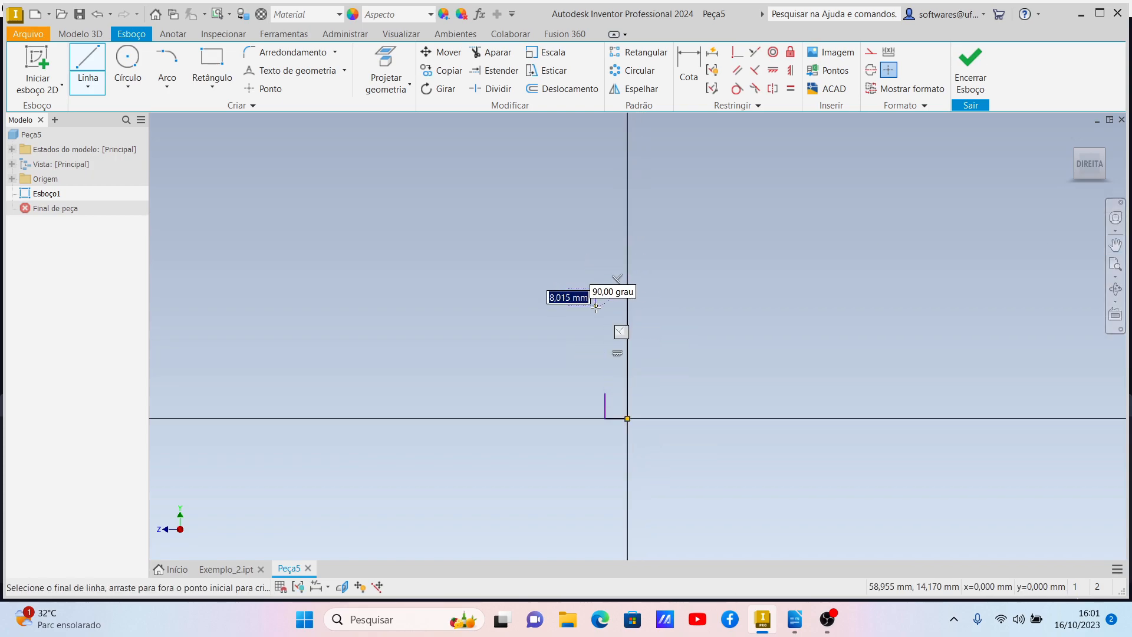
left_click(592, 322)
key("Escape")
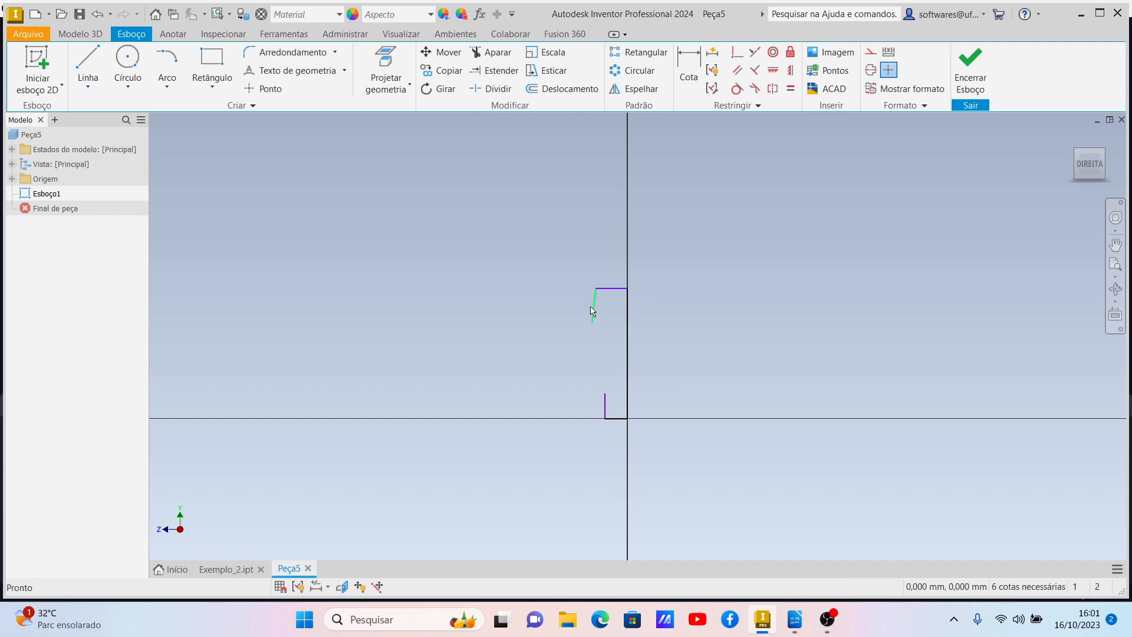
left_click(592, 305)
key("Delete")
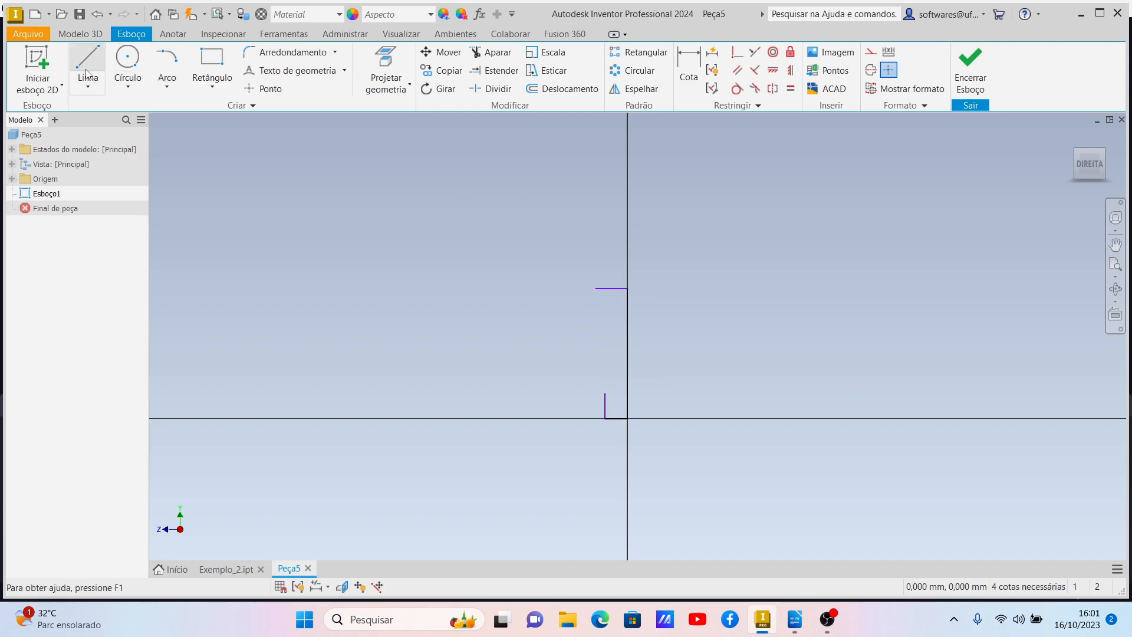
- Draw a vertical line about 16 mm long downward from the free end of the upper horizontal line
left_click(88, 64)
left_click(595, 288)
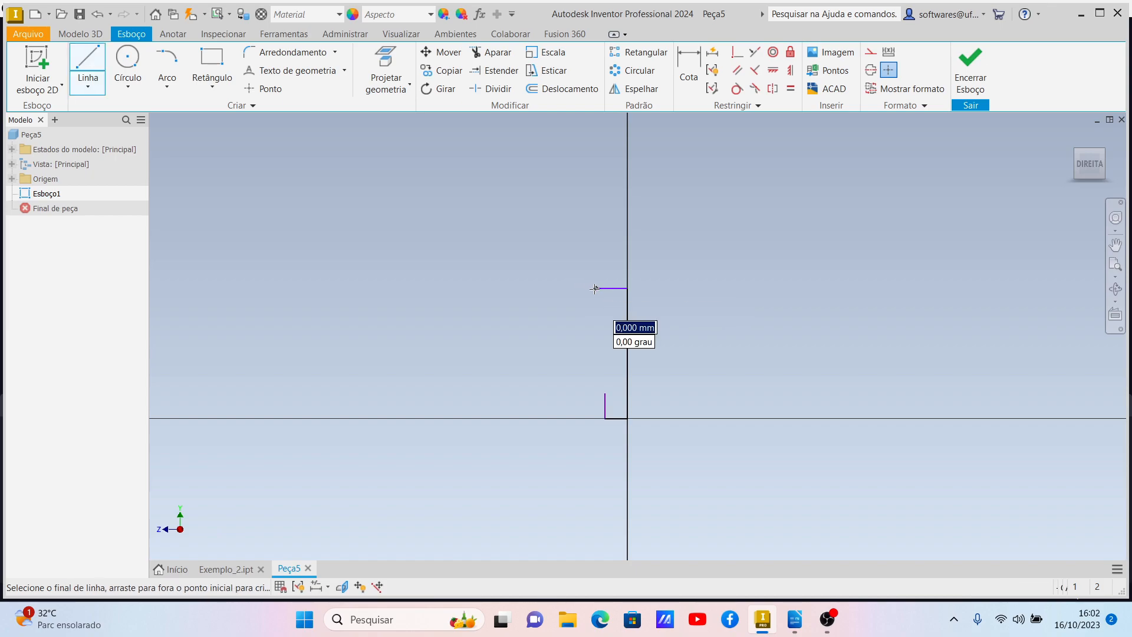
left_click(596, 324)
key("Escape")
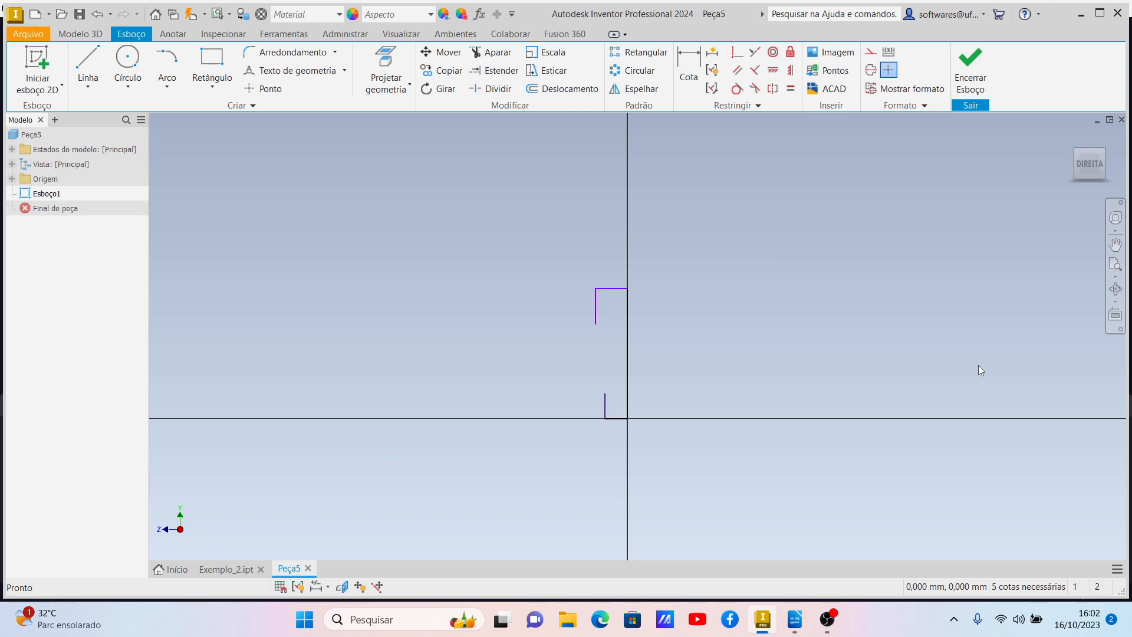
- Dimension the long vertical line on the axis to 45 mm
left_click(689, 68)
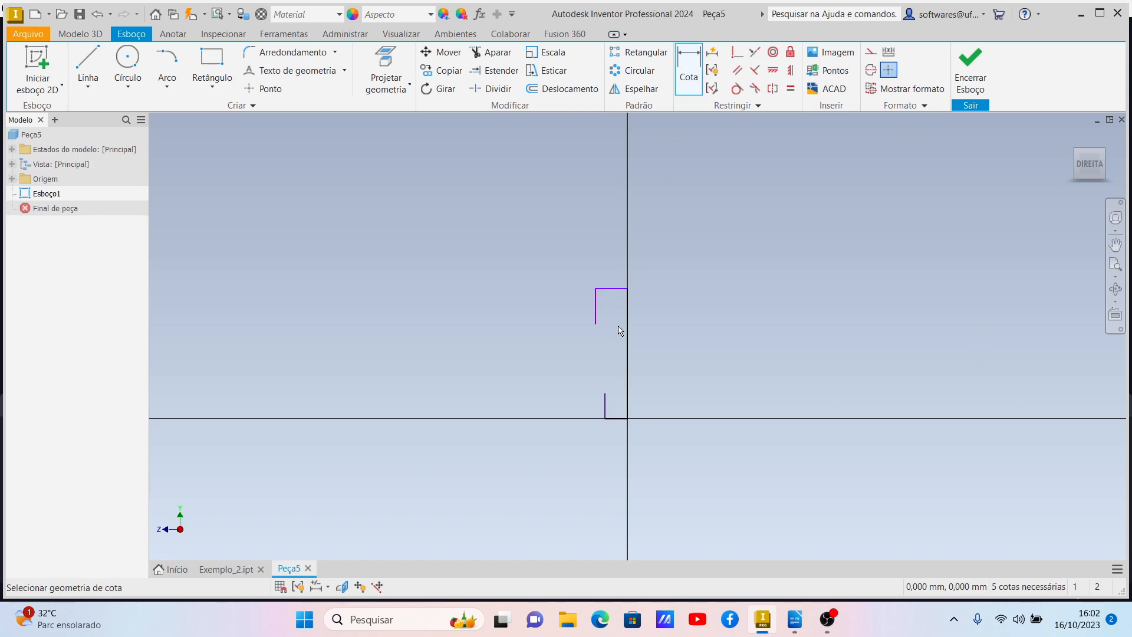
left_click(628, 329)
left_click(649, 322)
type("45")
key("Return")
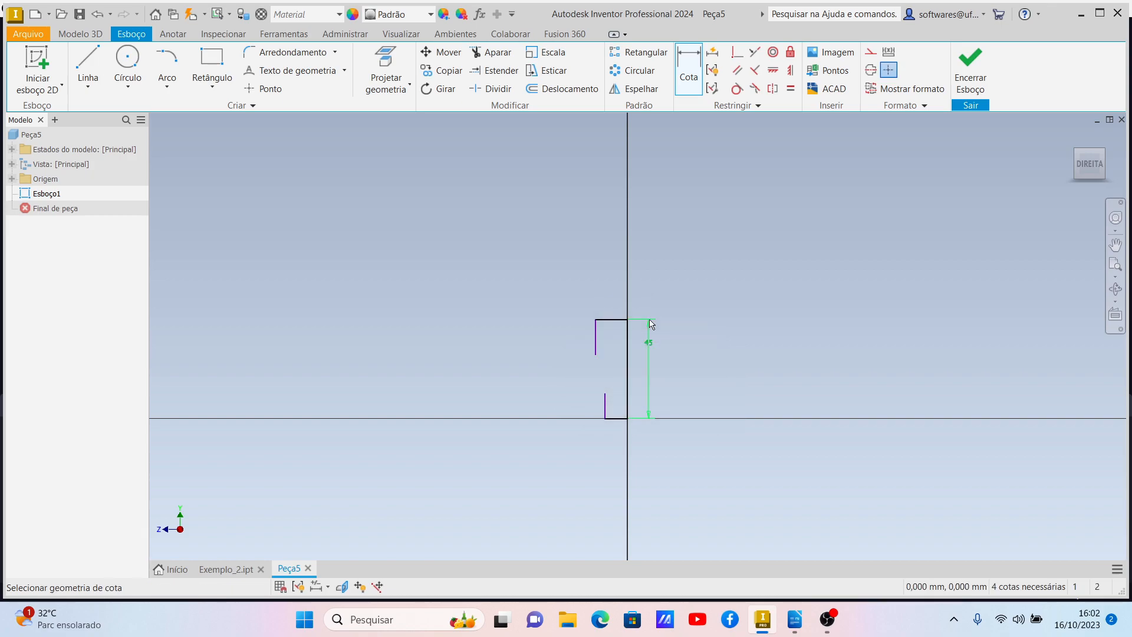
- Dimension the lower horizontal line to 12.5 mm, with the value placed below it
scroll(618, 419, "down", 5)
left_click(625, 423)
left_click(660, 451)
type("12,5")
key("Return")
scroll(677, 417, "up", 4)
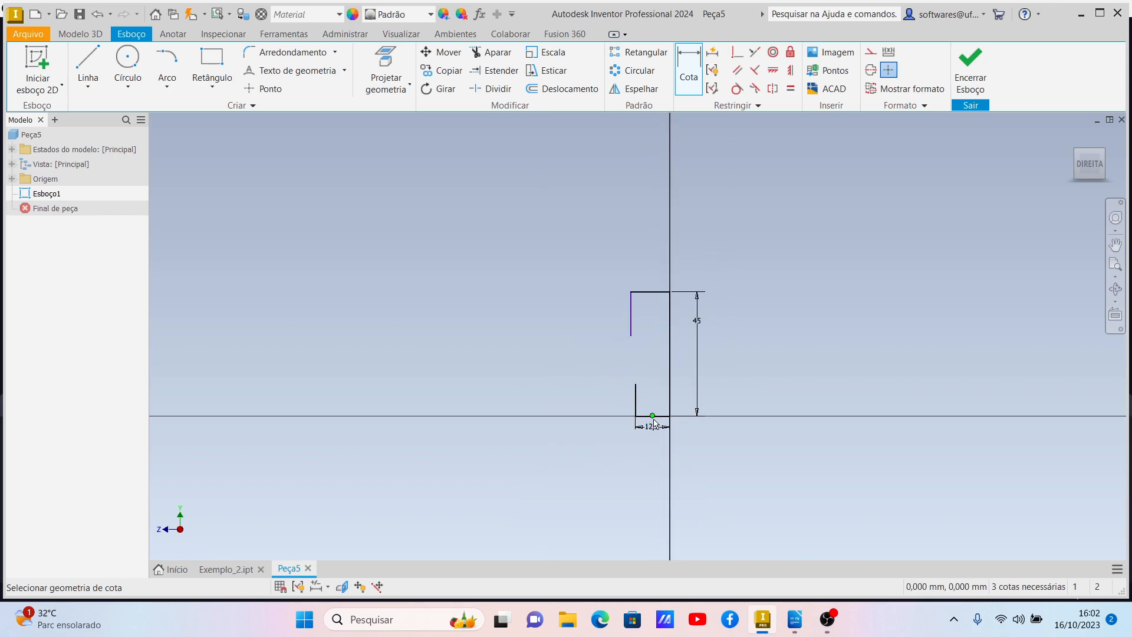
- Dimension the upper horizontal line to 12.5 mm, with the value placed above it
left_click(661, 292)
left_click(655, 266)
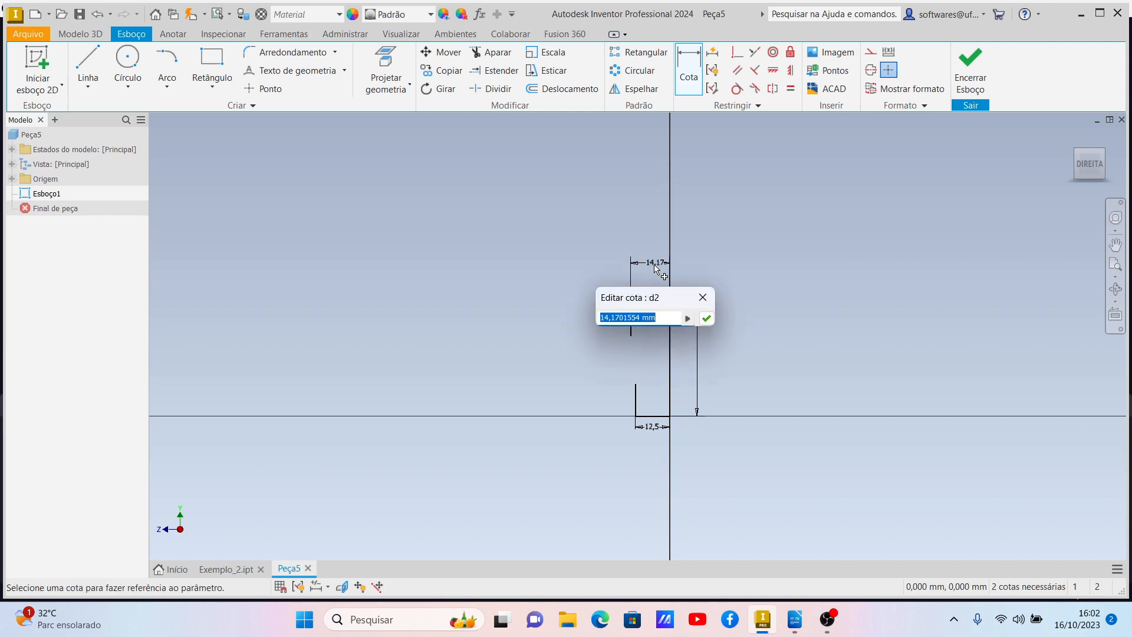
type("2,")
key("BackSpace")
type("12,5")
key("Return")
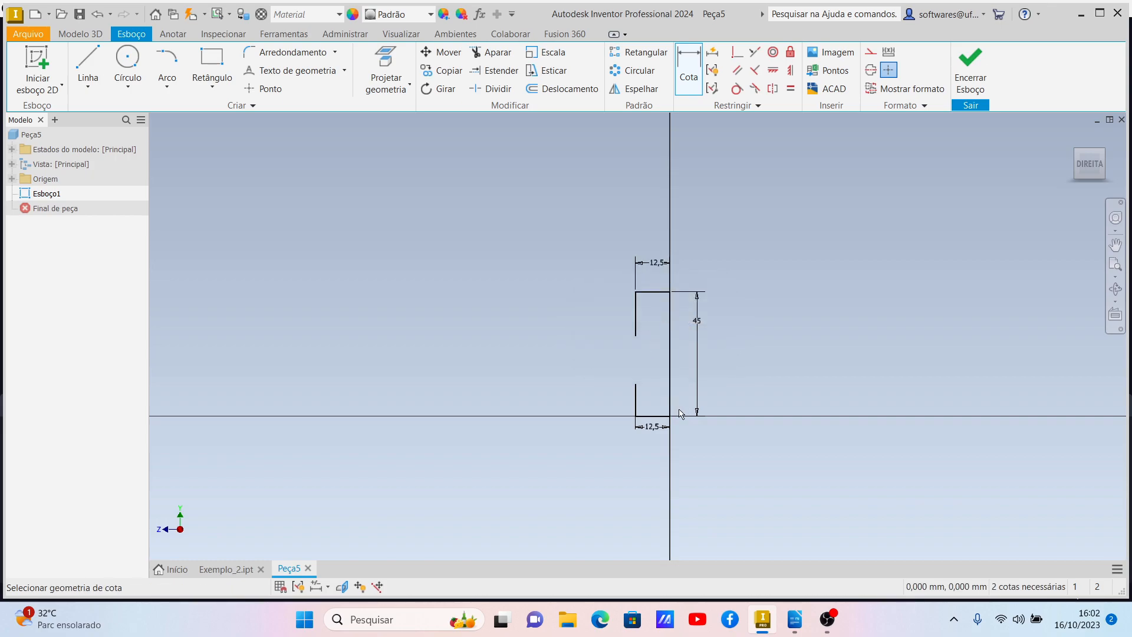
- Set the lower horizontal line's dimension to 20 mm
left_click(658, 427)
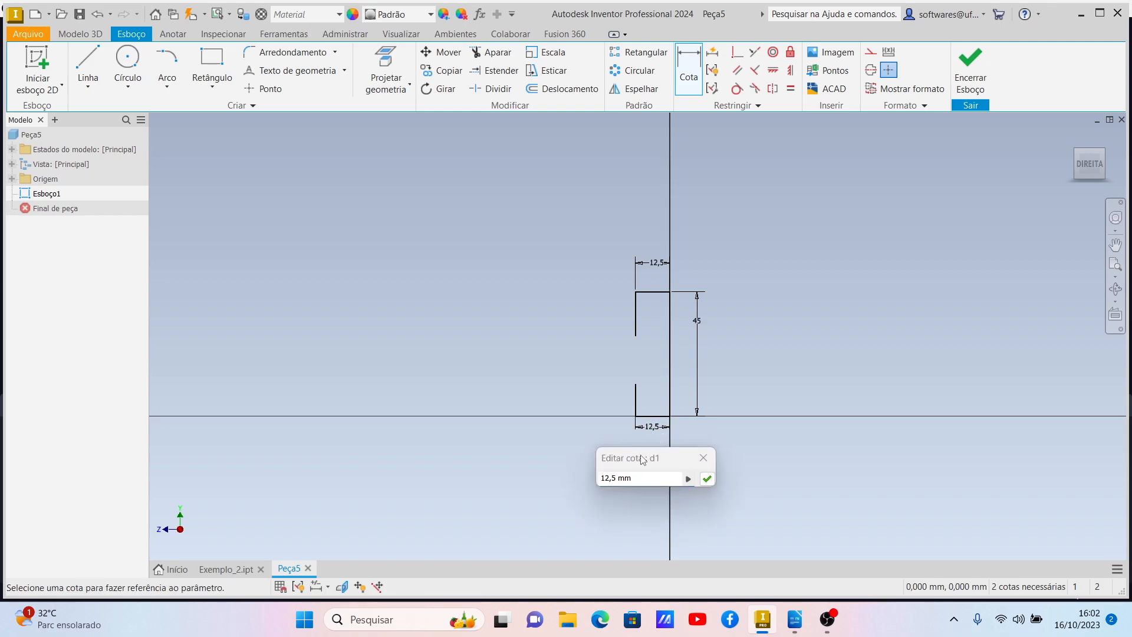
type("20")
key("Return")
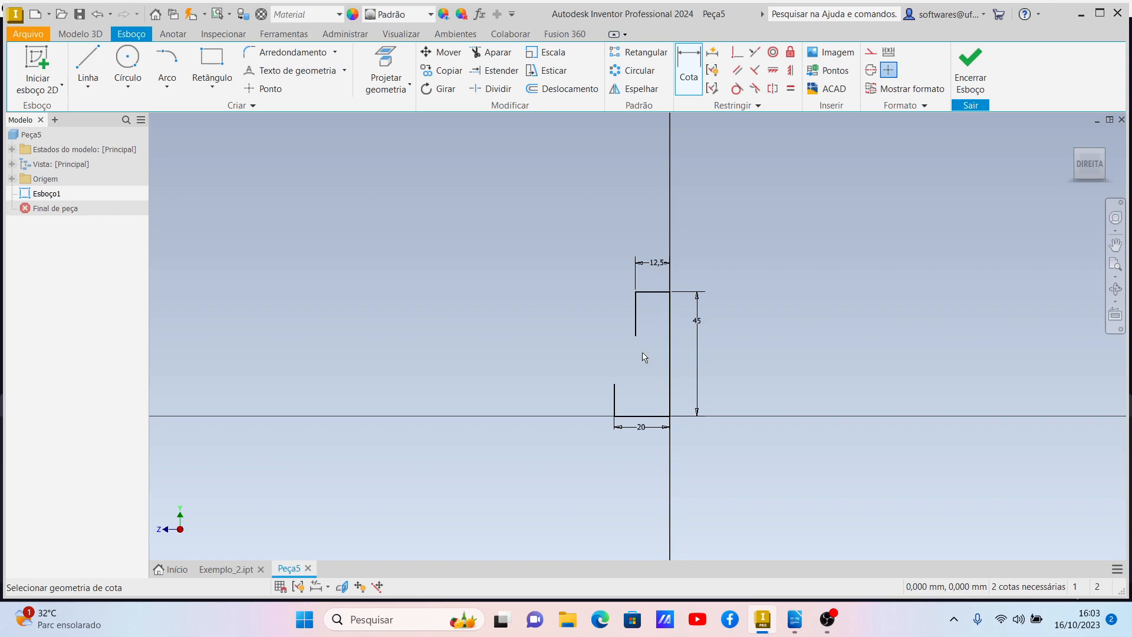
- Delete the dimension on the upper horizontal line
left_click(660, 268)
key("Escape")
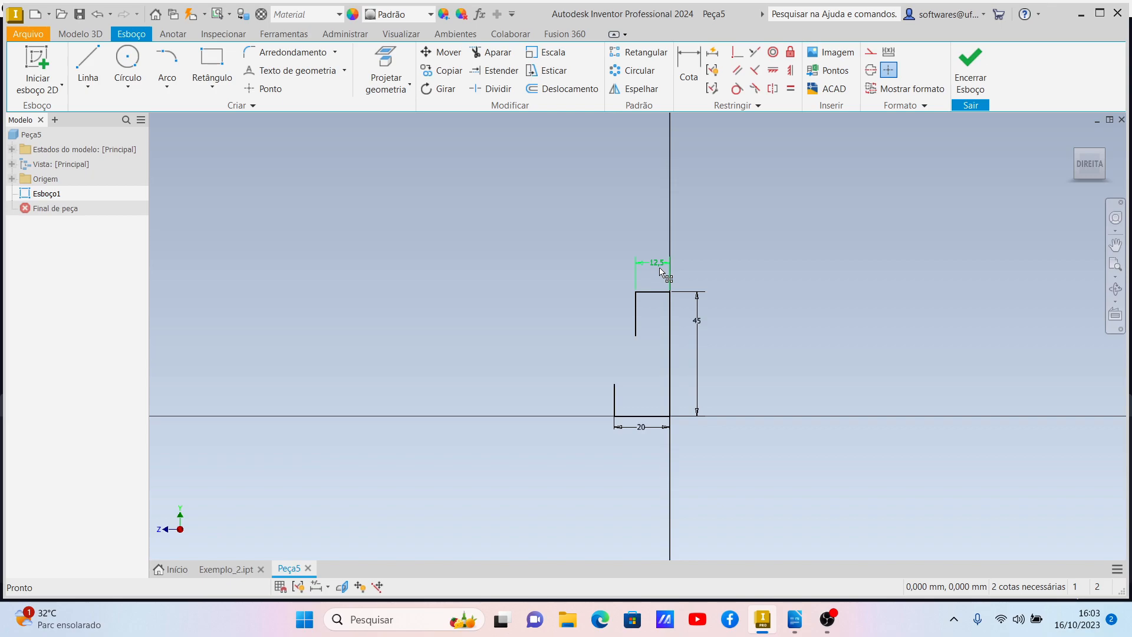
left_click(661, 271)
key("Delete")
- Apply an Equal constraint between the lower and upper horizontal lines
left_click(661, 417)
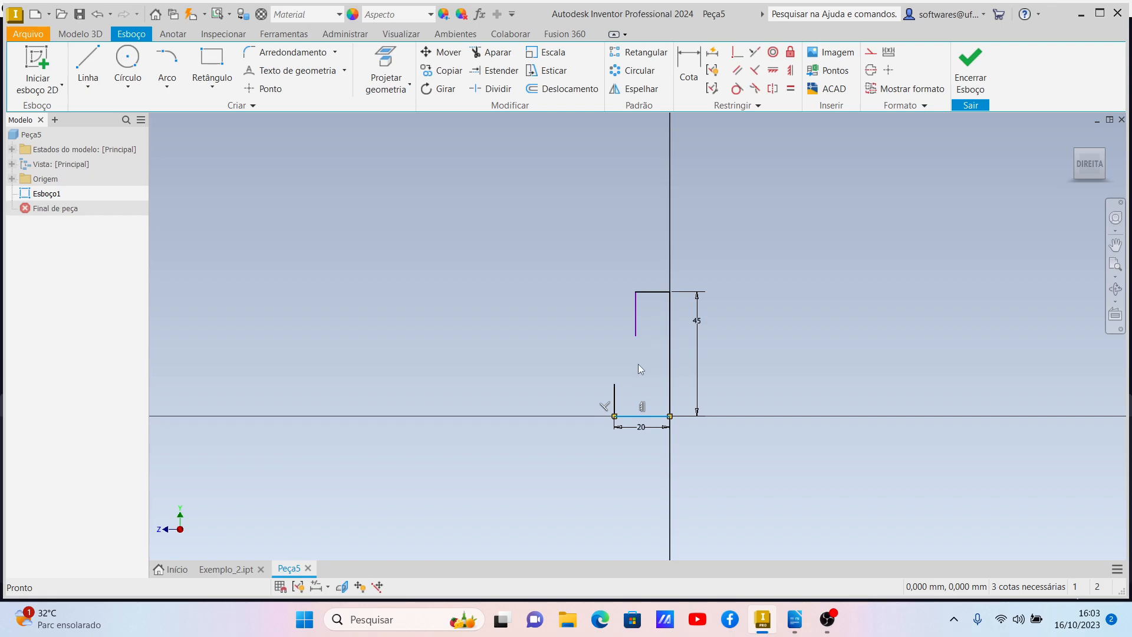
left_click(651, 293)
left_click(791, 88)
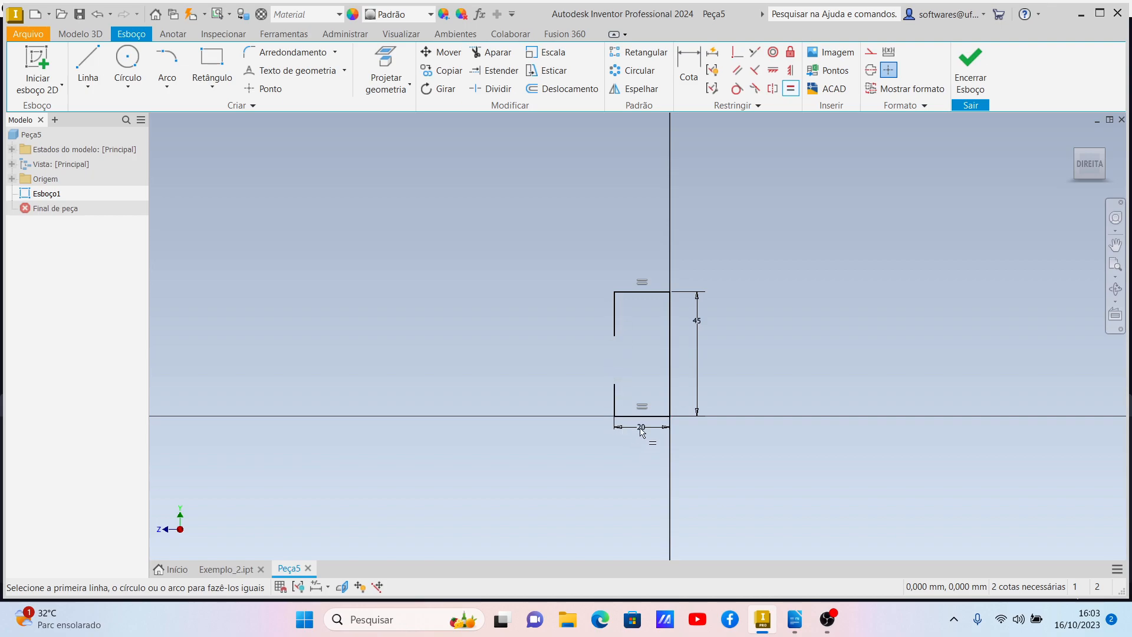
key("Escape")
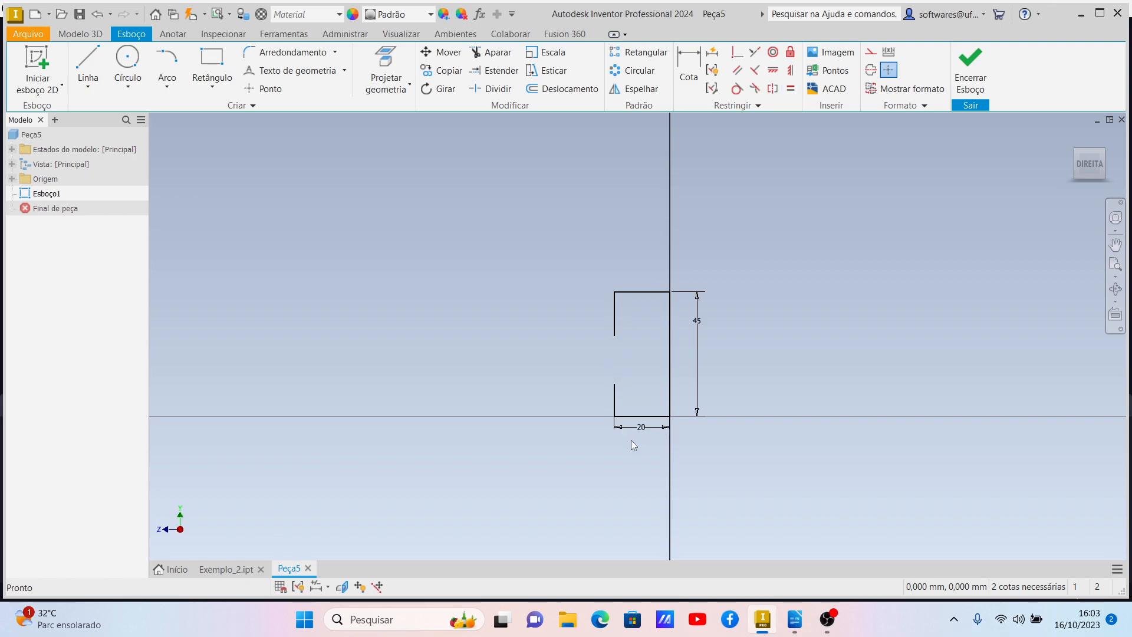
- Set the lower horizontal line's dimension to 12.5 mm
double_click(647, 433)
type("12,5")
key("Return")
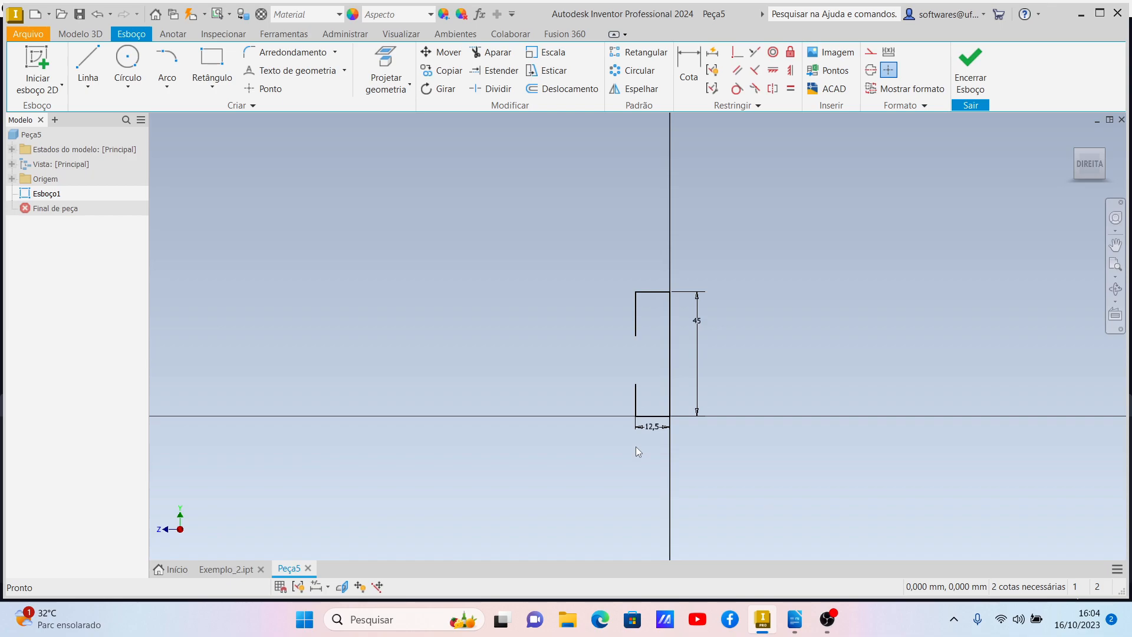
- Dimension the short upper vertical line to 10 mm
key("d")
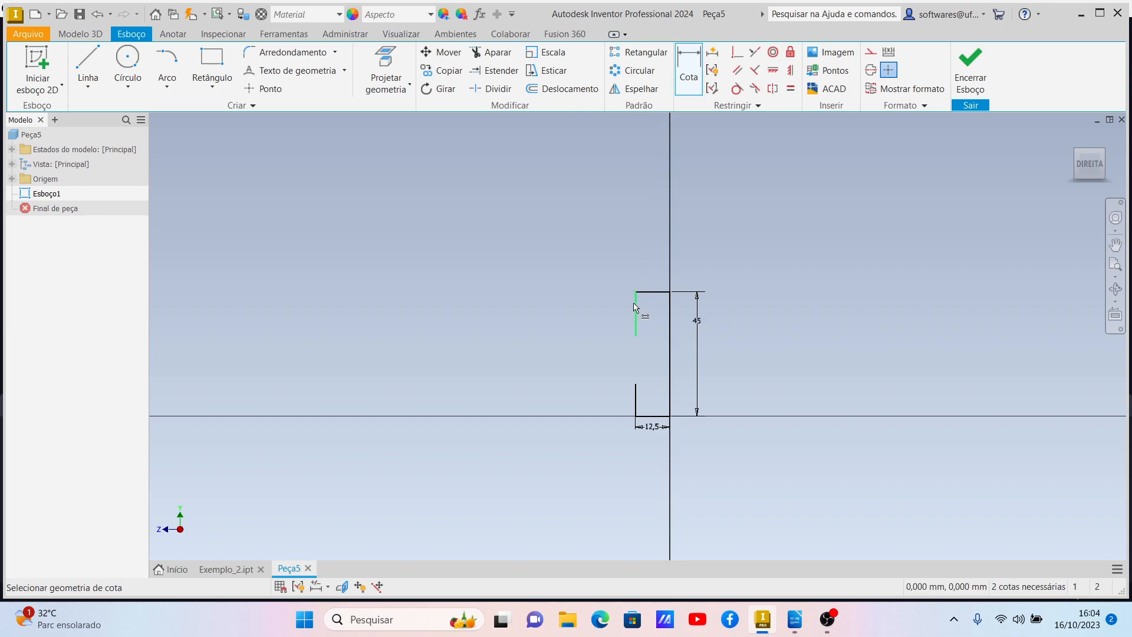
left_click(631, 311)
type("10")
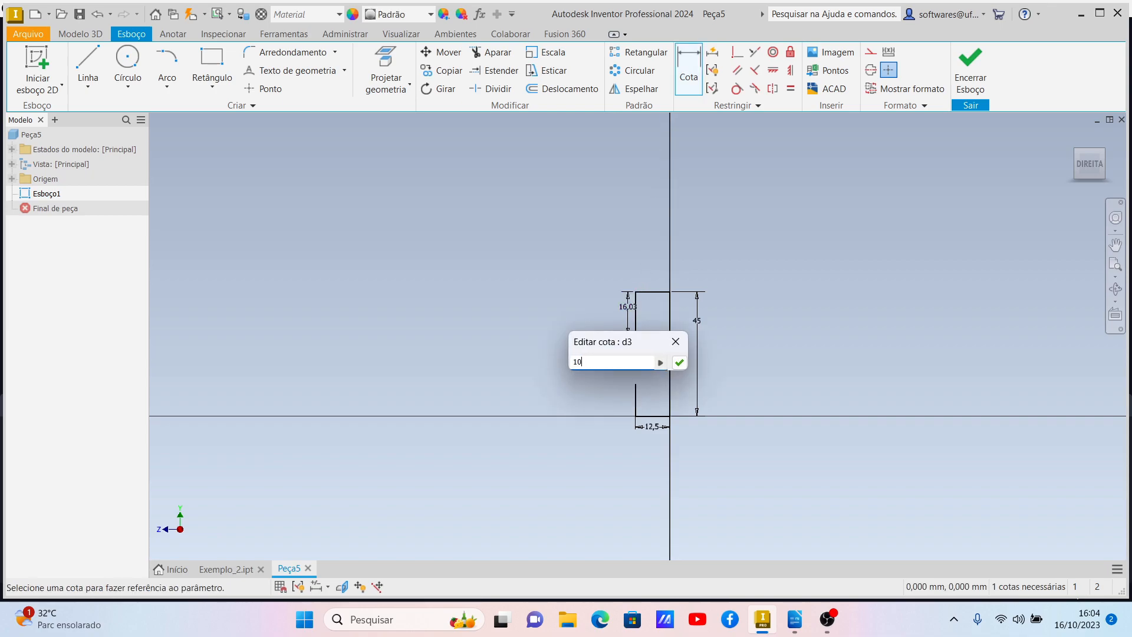
key("Return")
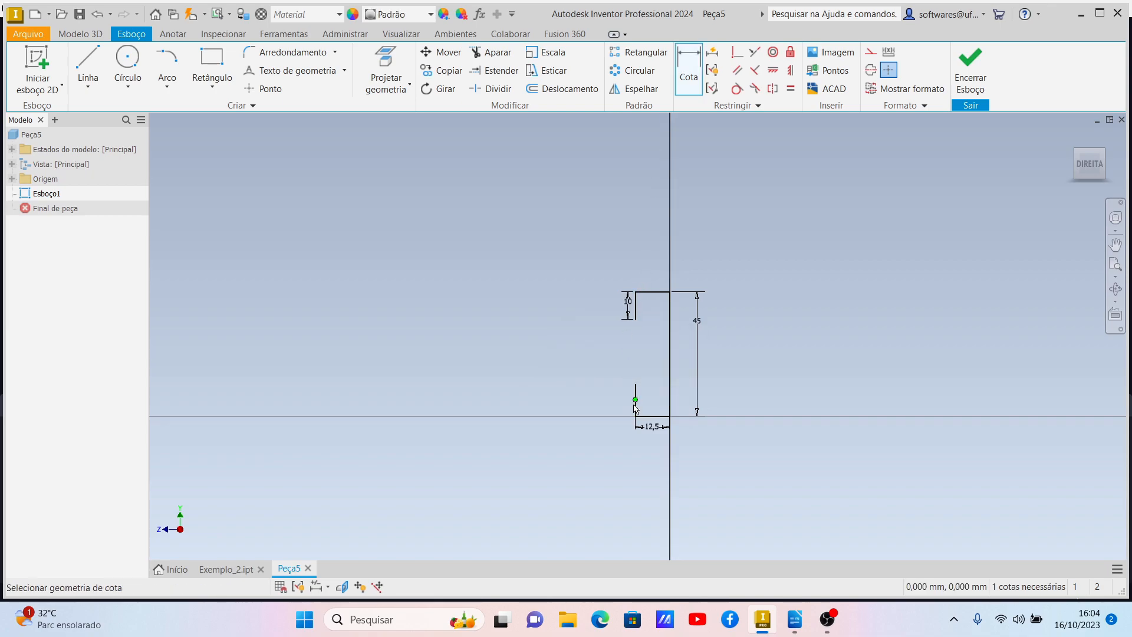
- Dimension the lower short vertical line to 19 mm
left_click(636, 407)
left_click(604, 405)
type("19")
key("Return")
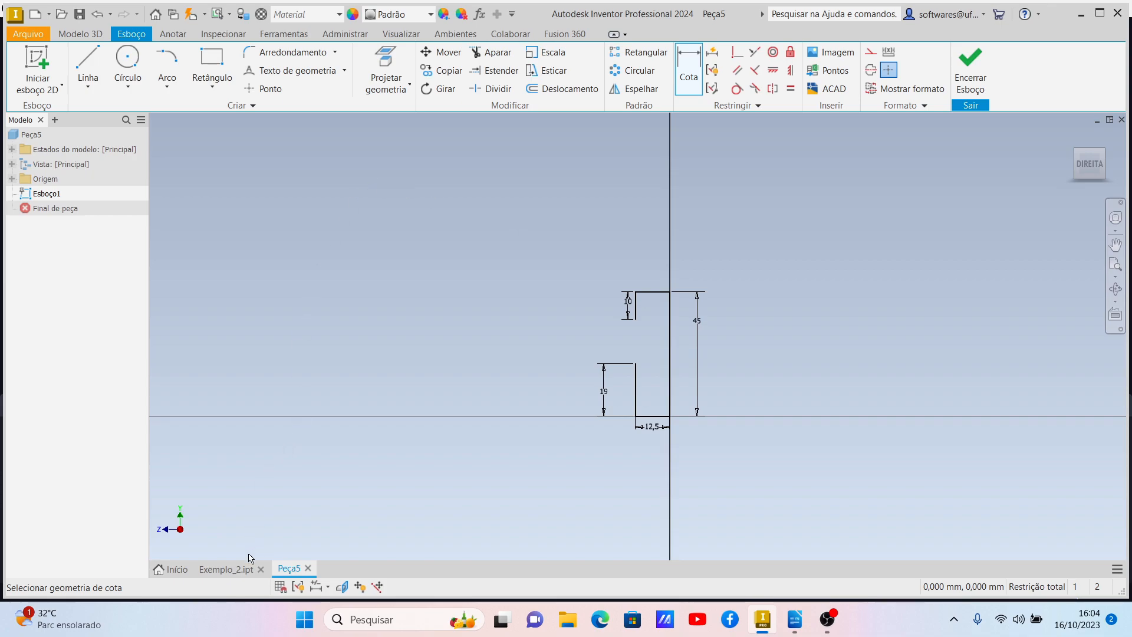
- Check the reference handwheel in Exemplo_2.ipt and place a sketch point in Peça5 just outside the gap between the two short vertical lines
left_click(222, 568)
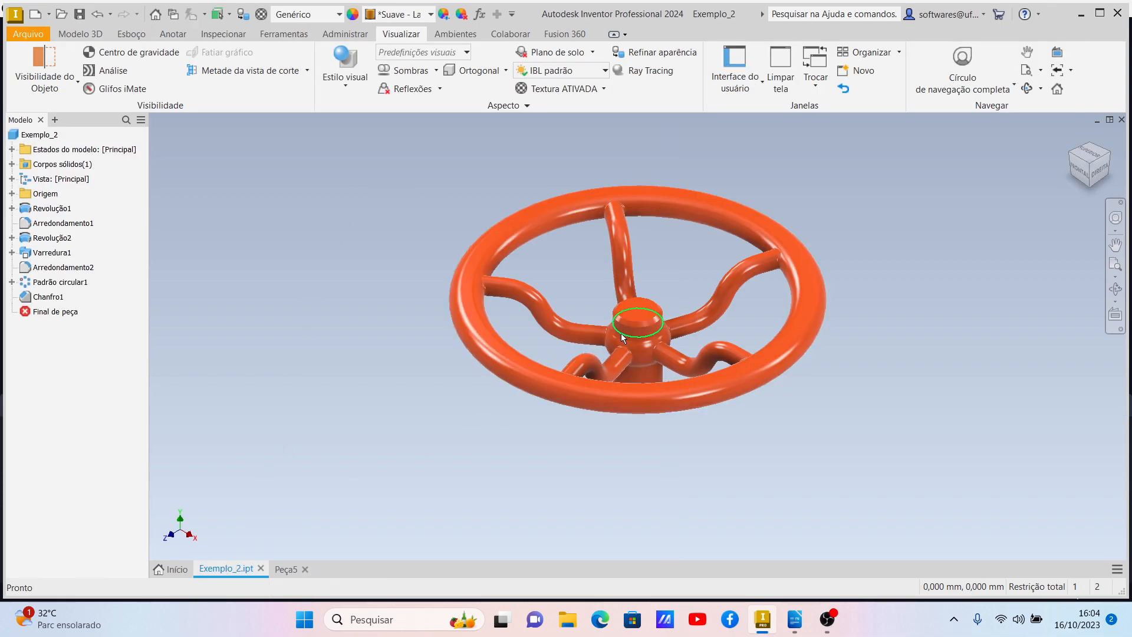
left_click(288, 571)
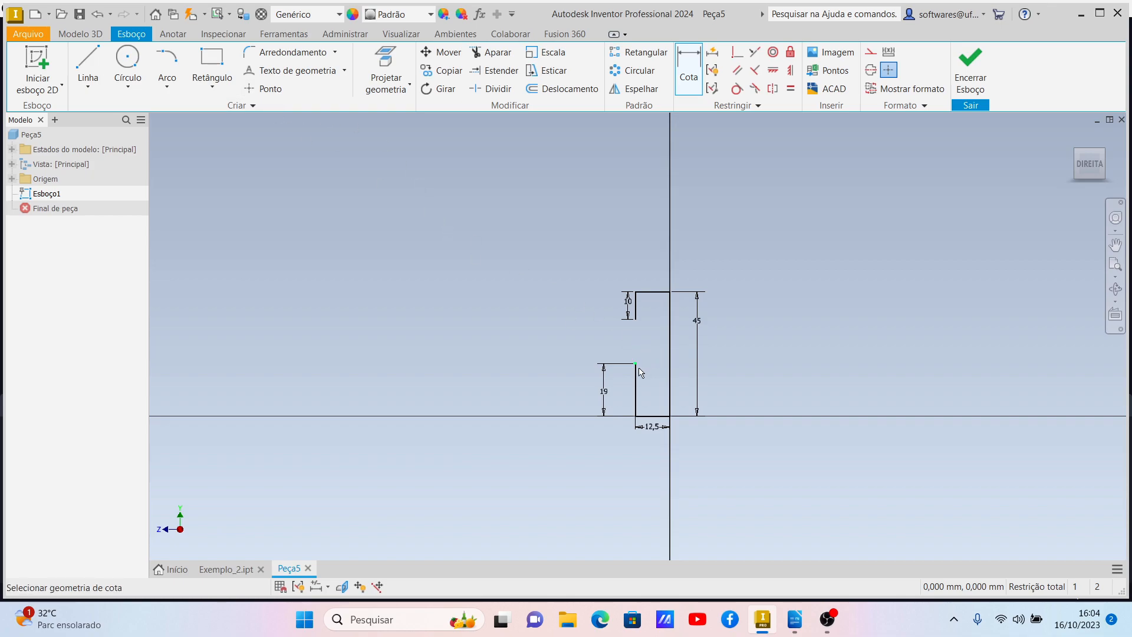
left_click(267, 89)
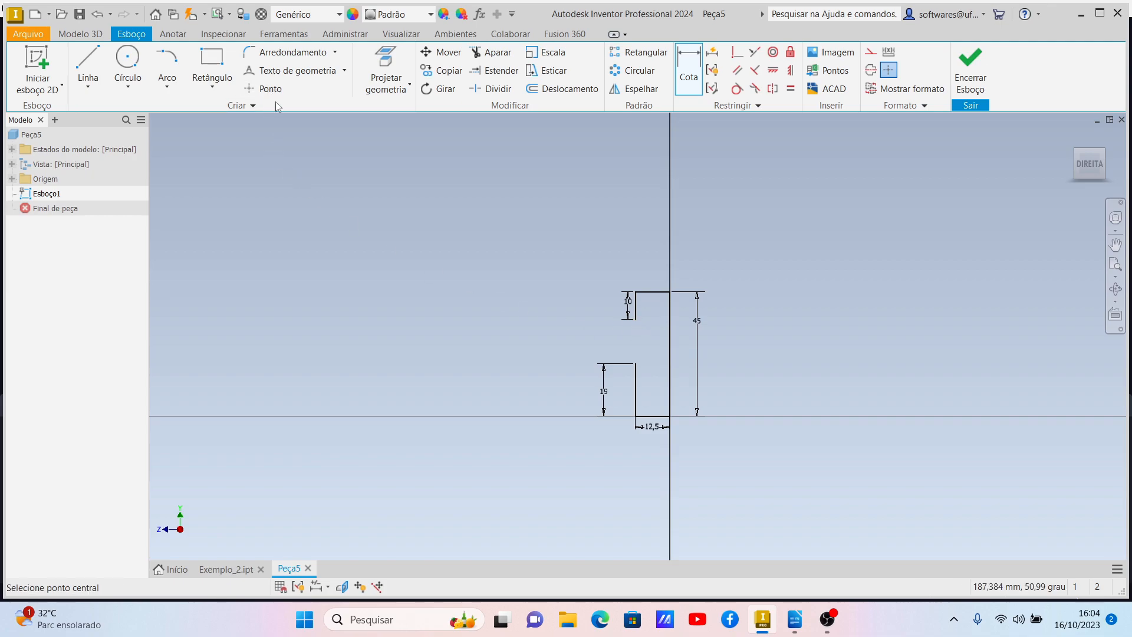
left_click(623, 340)
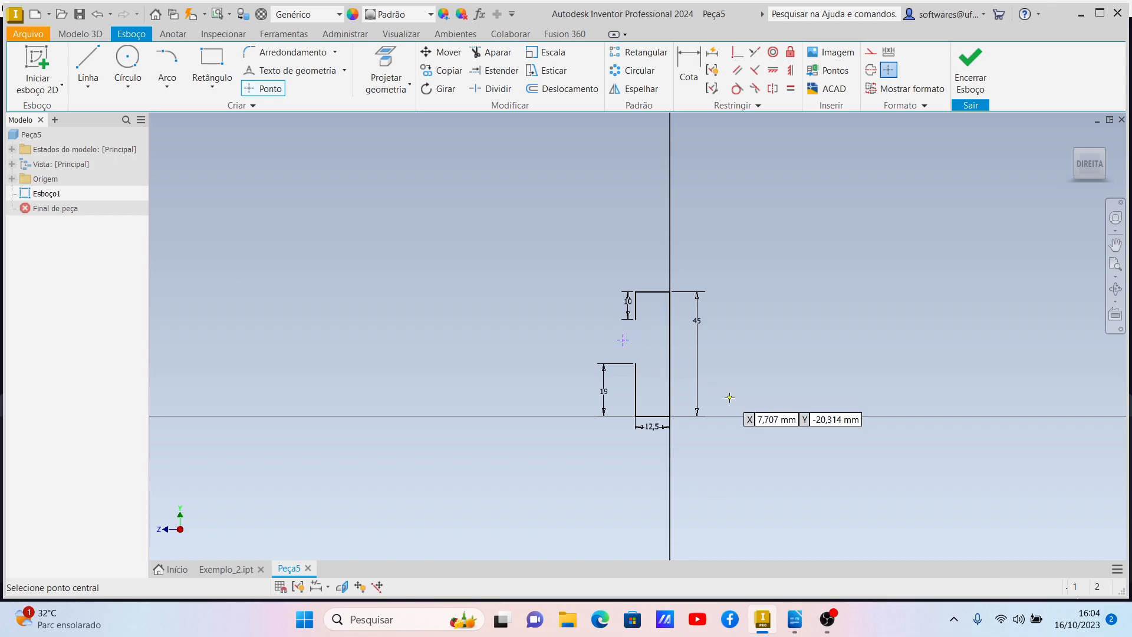
key("Escape")
scroll(662, 360, "down", 4)
scroll(663, 361, "up", 8)
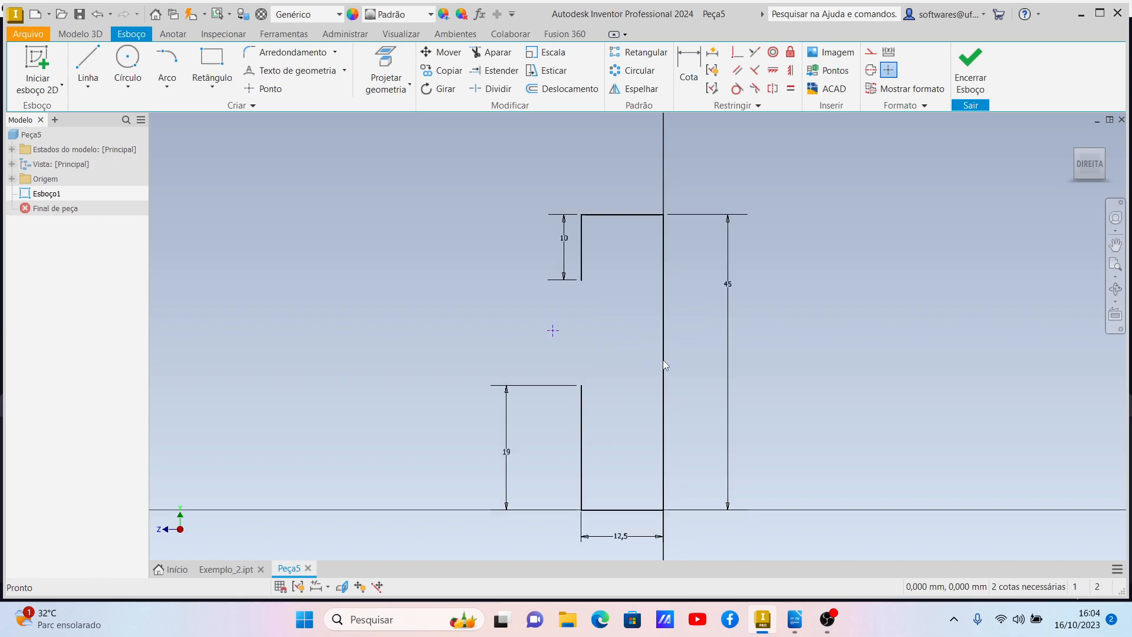
- Dimension the sketch point 16.5 mm from the long vertical line
left_click(688, 68)
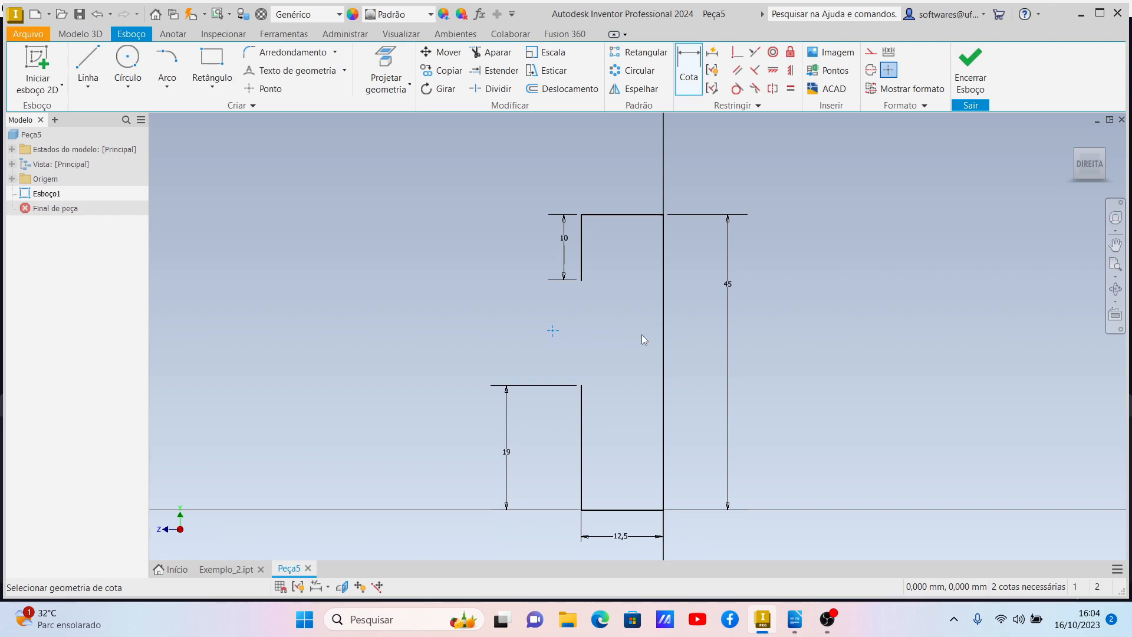
left_click(663, 337)
left_click(596, 174)
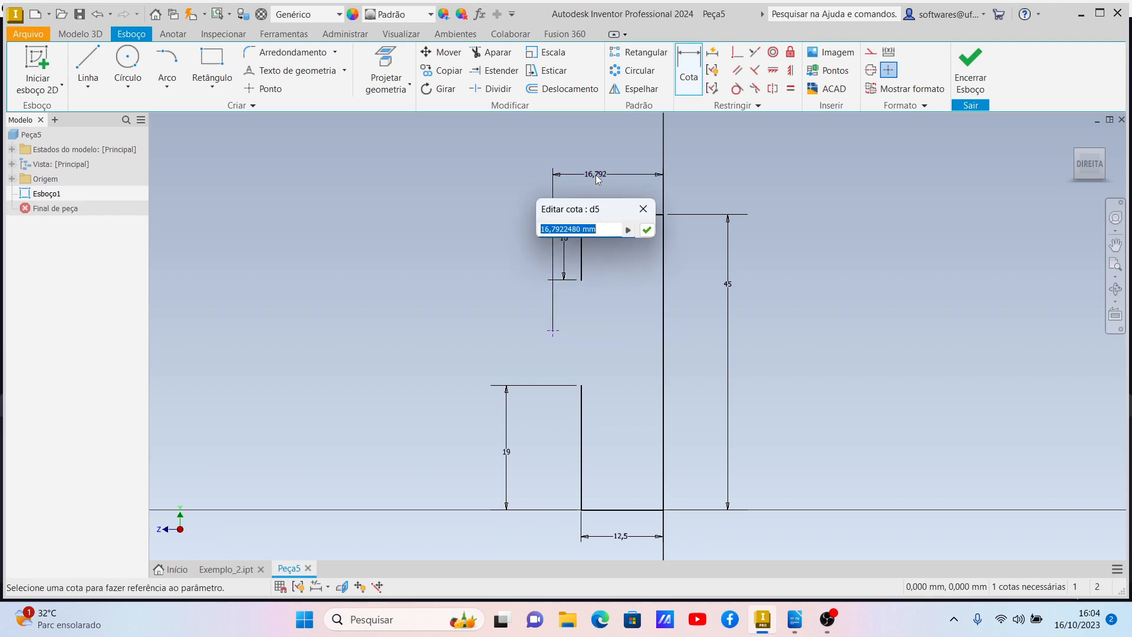
type("16,5")
key("Return")
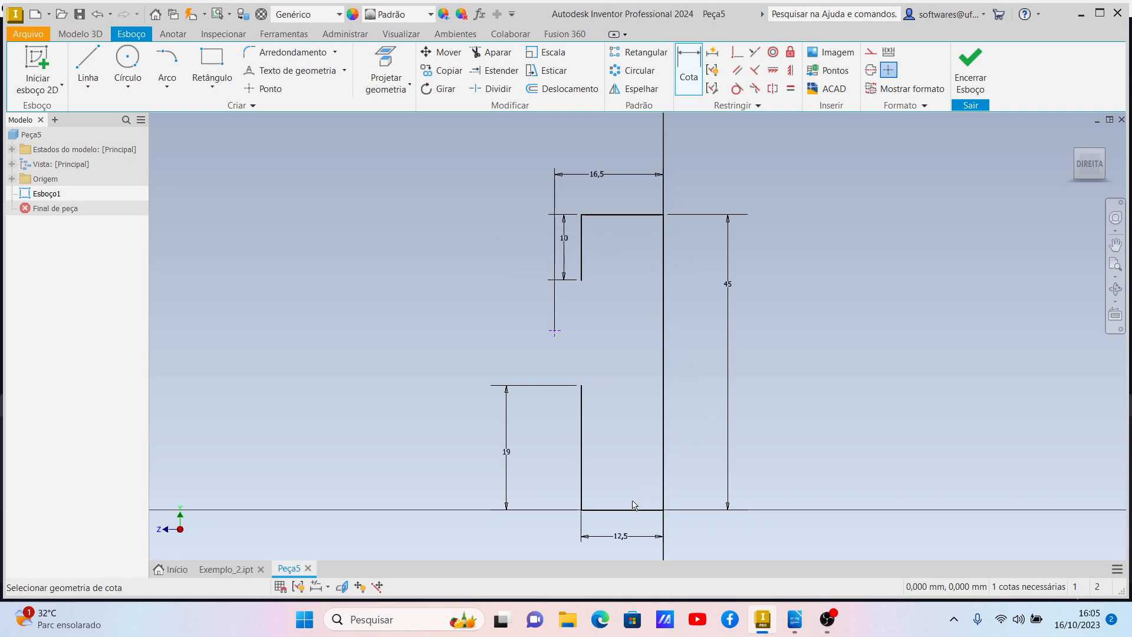
- Dimension the sketch point 27 mm above the profile's lower horizontal line
left_click(554, 332)
left_click(635, 511)
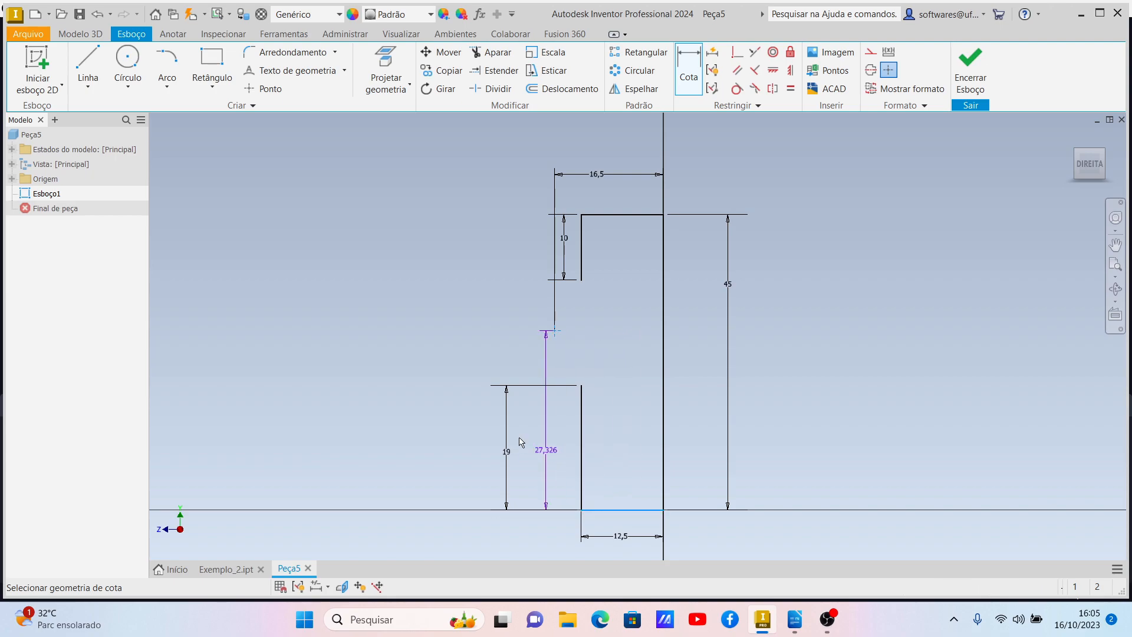
left_click(438, 403)
type("27")
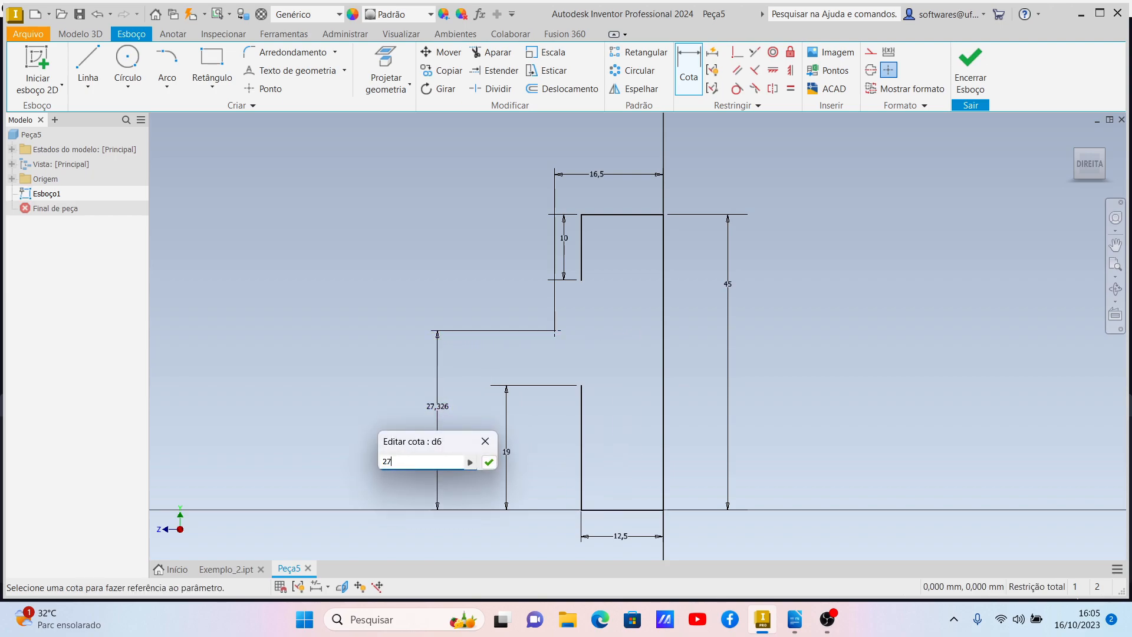
key("Return")
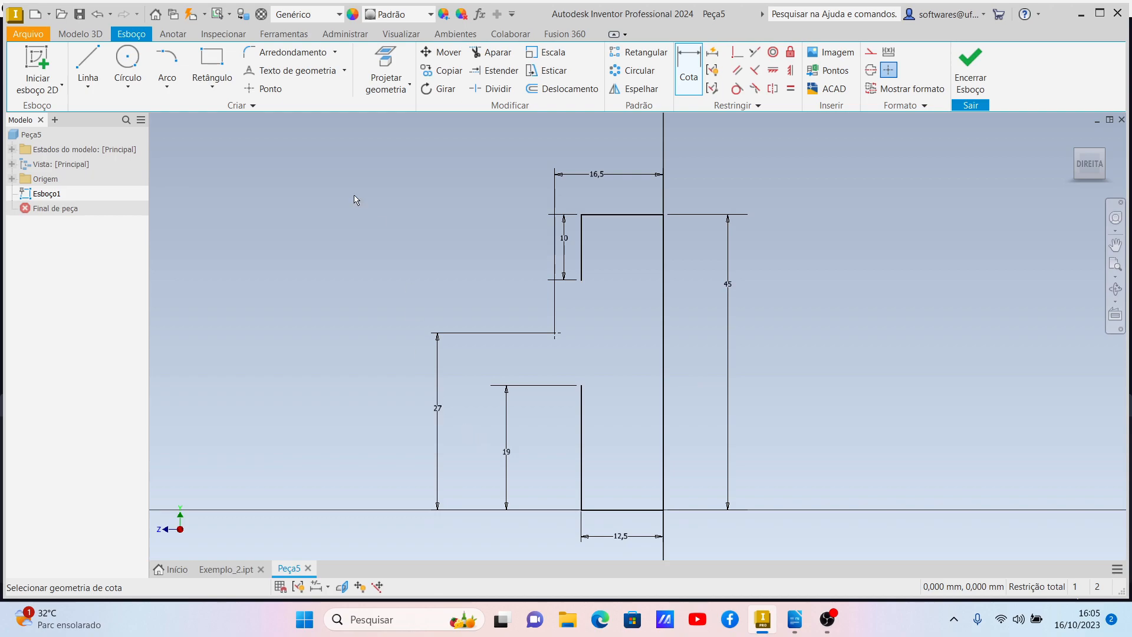
- Close the profile with a three-point arc joining the open ends of the two short vertical lines through the sketch point
left_click(166, 87)
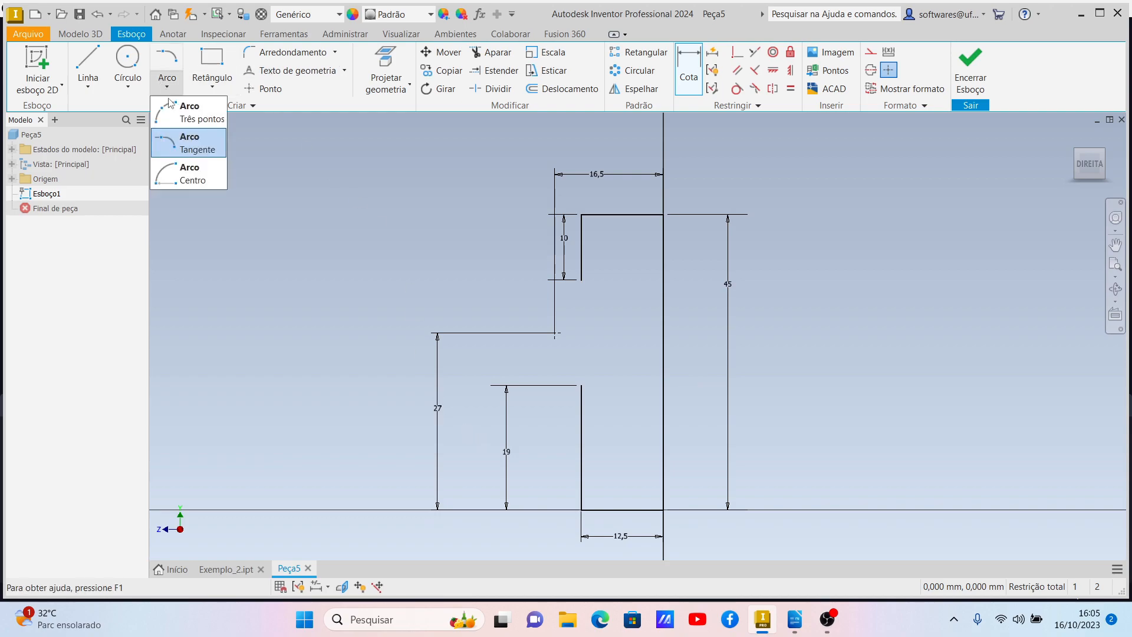
left_click(189, 112)
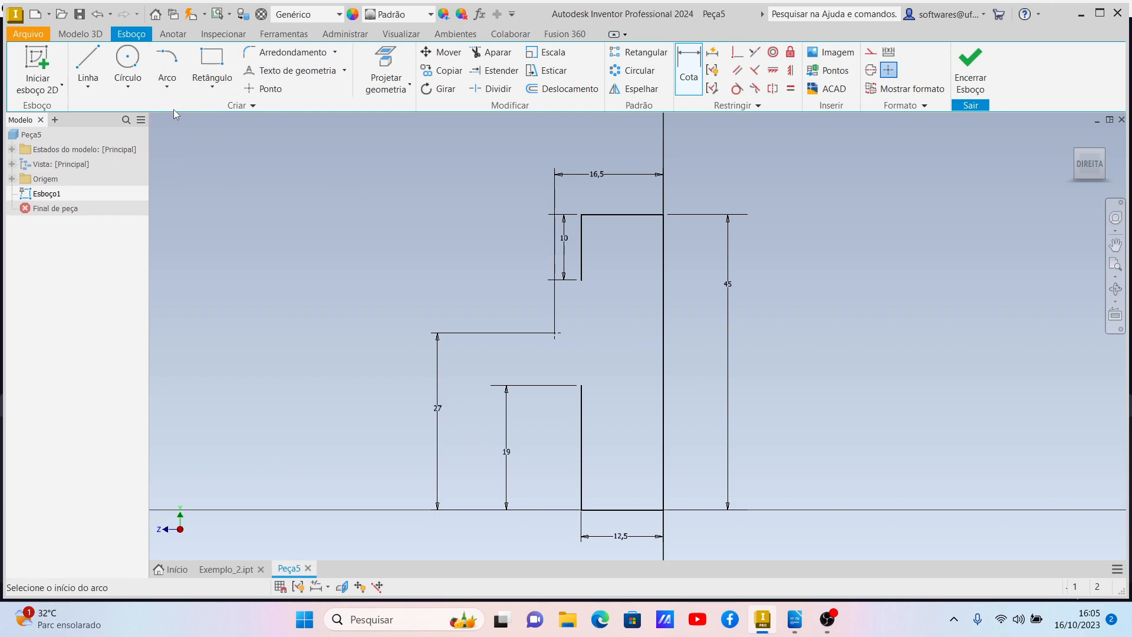
left_click(581, 385)
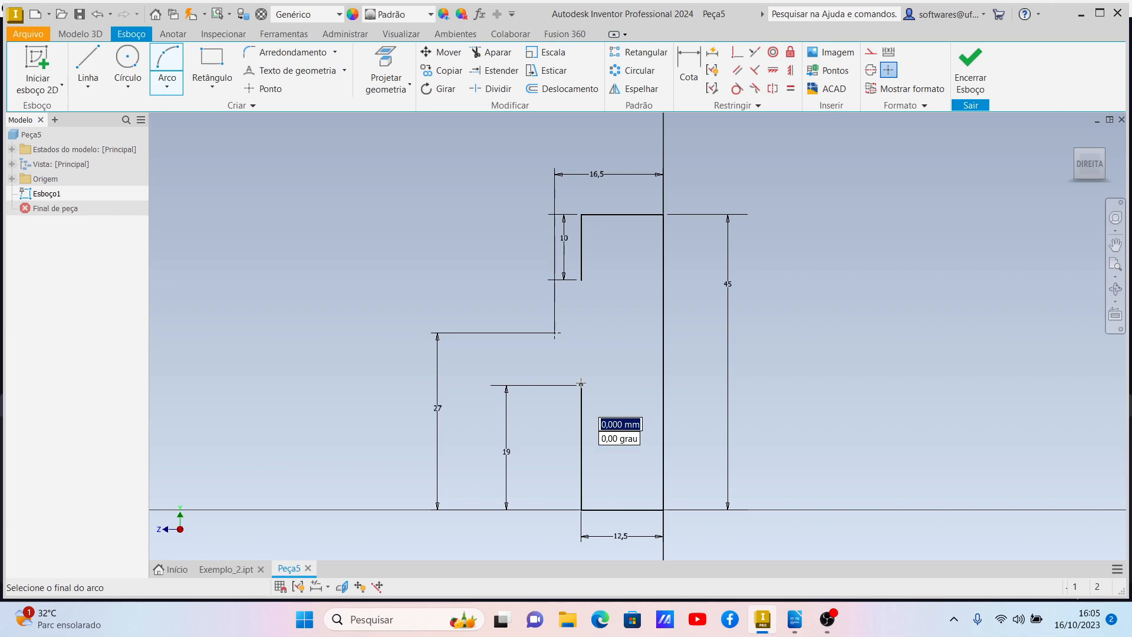
left_click(582, 280)
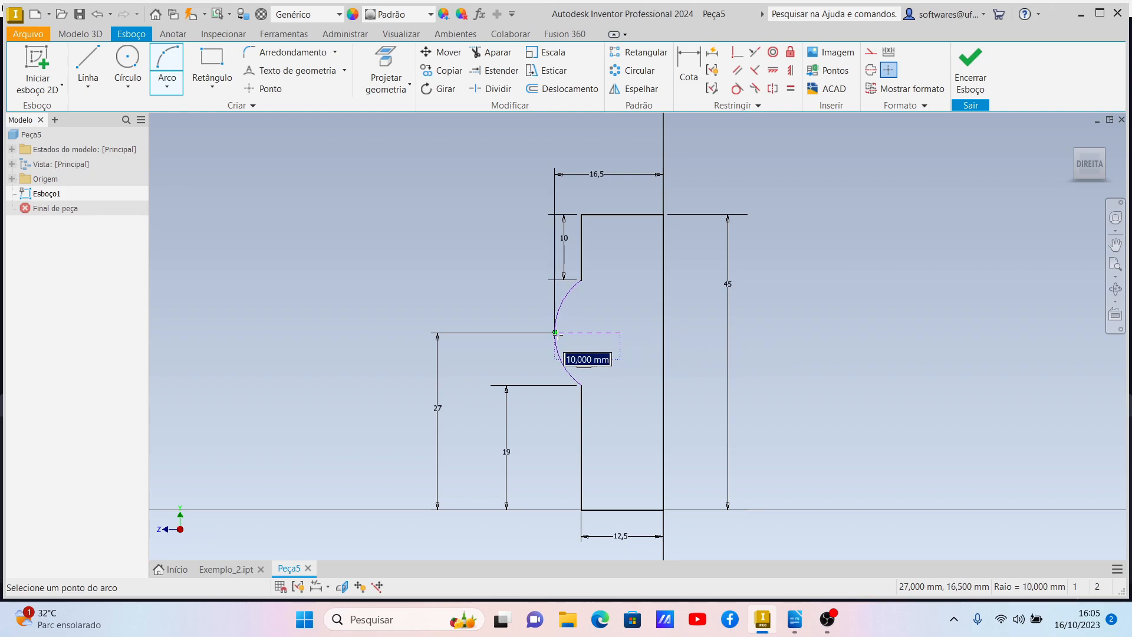
left_click(555, 333)
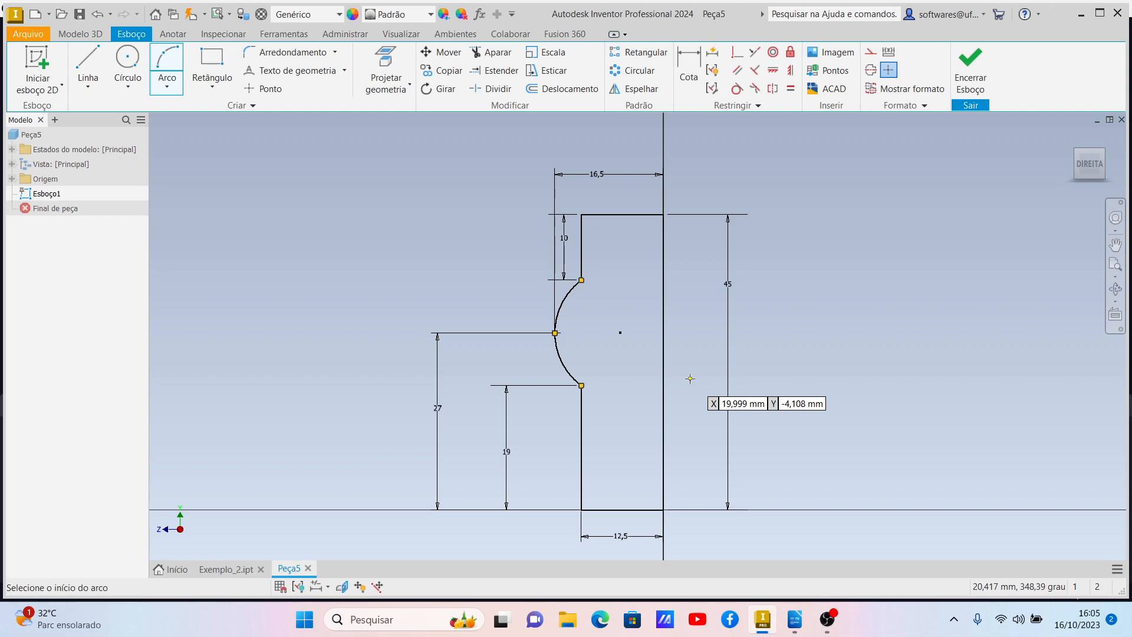
- Revolve the closed profile a full 360 degrees about its long vertical line
left_click(60, 37)
left_click(129, 65)
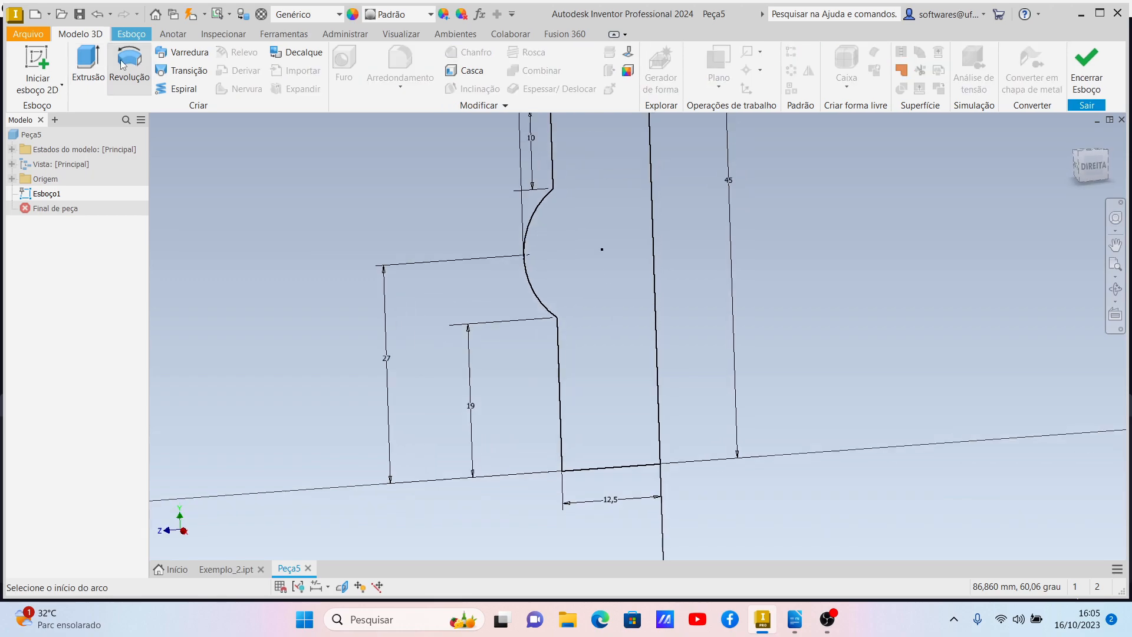
scroll(535, 272, "down", 3)
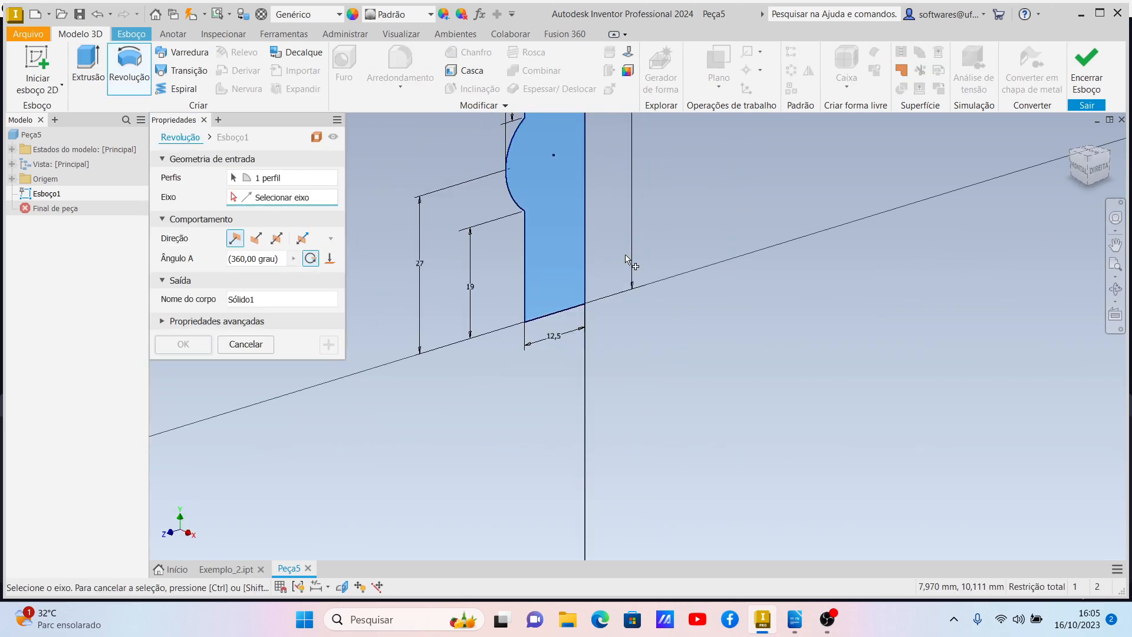
scroll(626, 256, "down", 5)
scroll(628, 248, "up", 3)
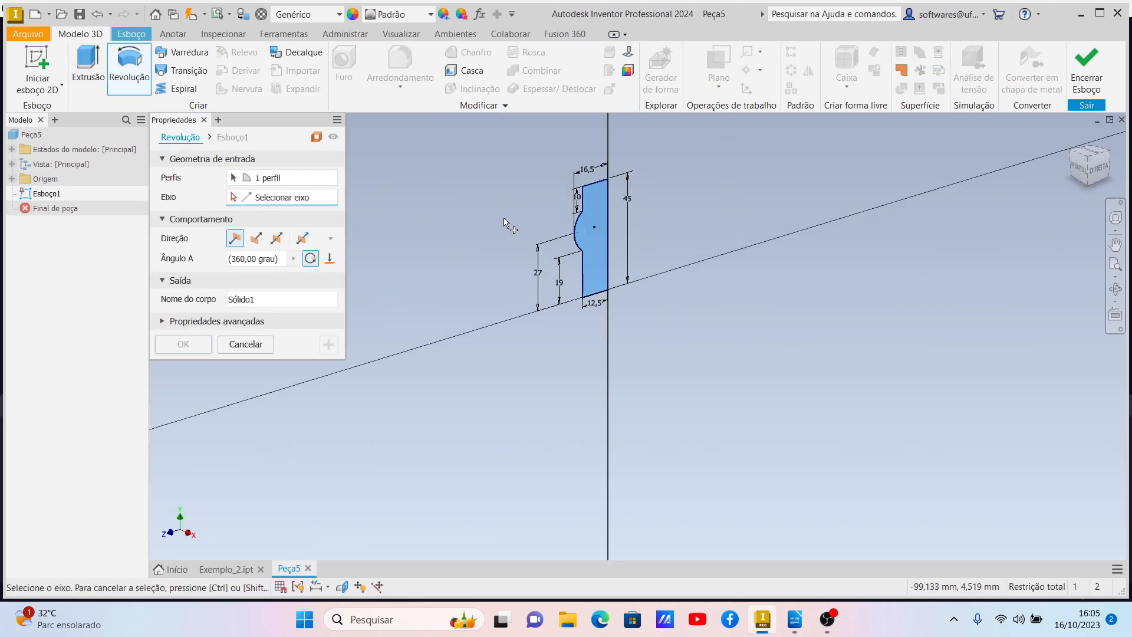
left_click(608, 222)
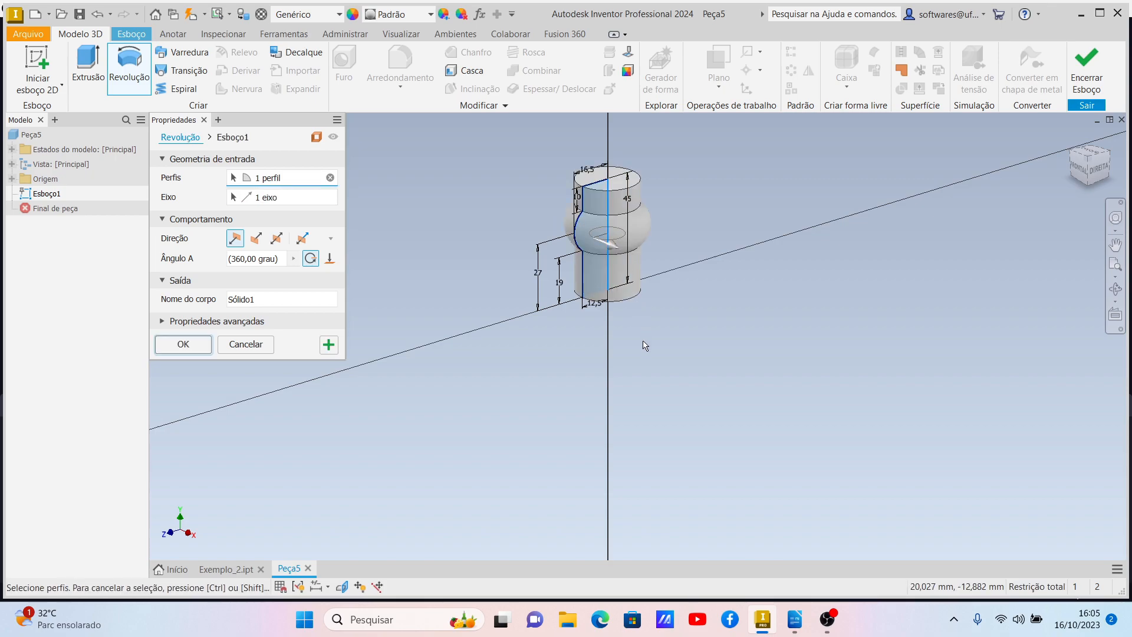
left_click(171, 342)
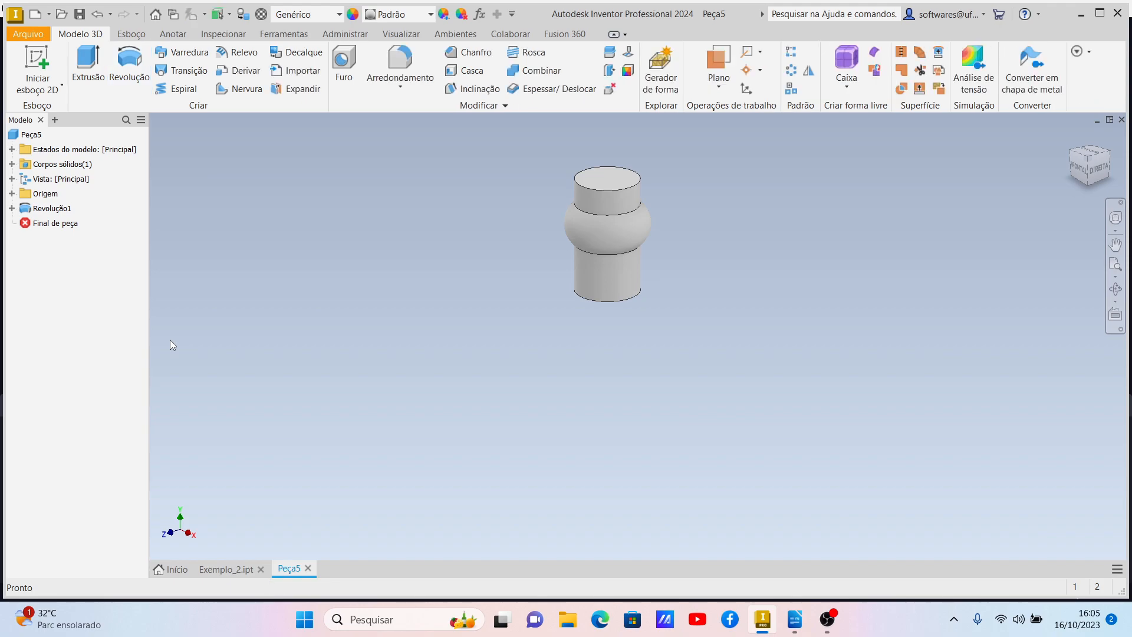
- Fillet the two circular edges where the bulge meets the cylindrical sections with a 5 mm radius
left_click(400, 86)
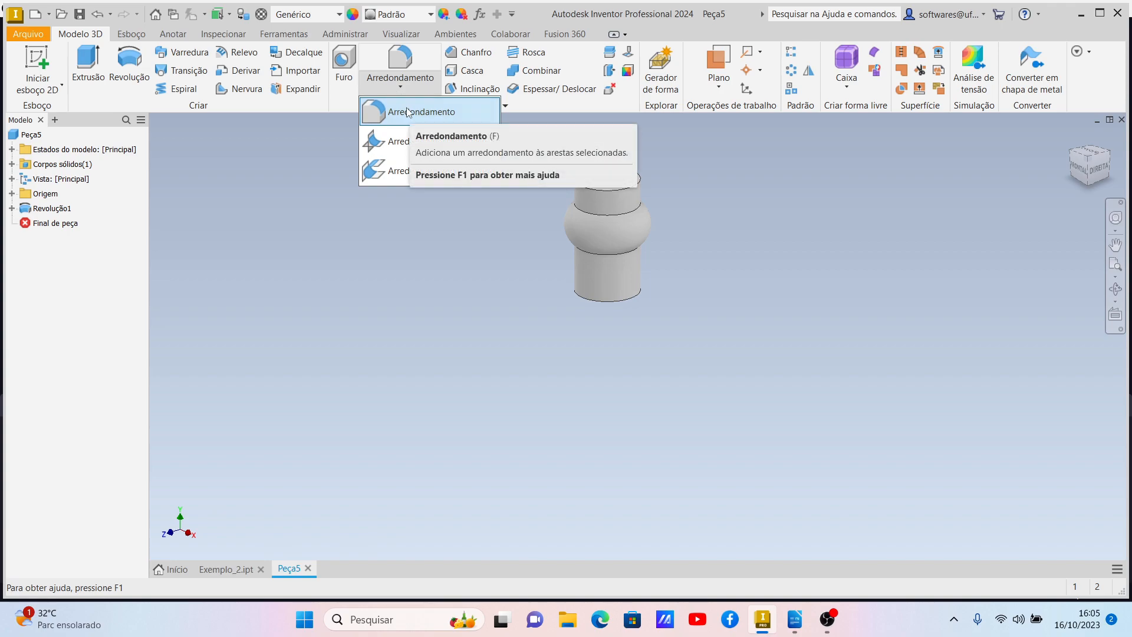
left_click(407, 112)
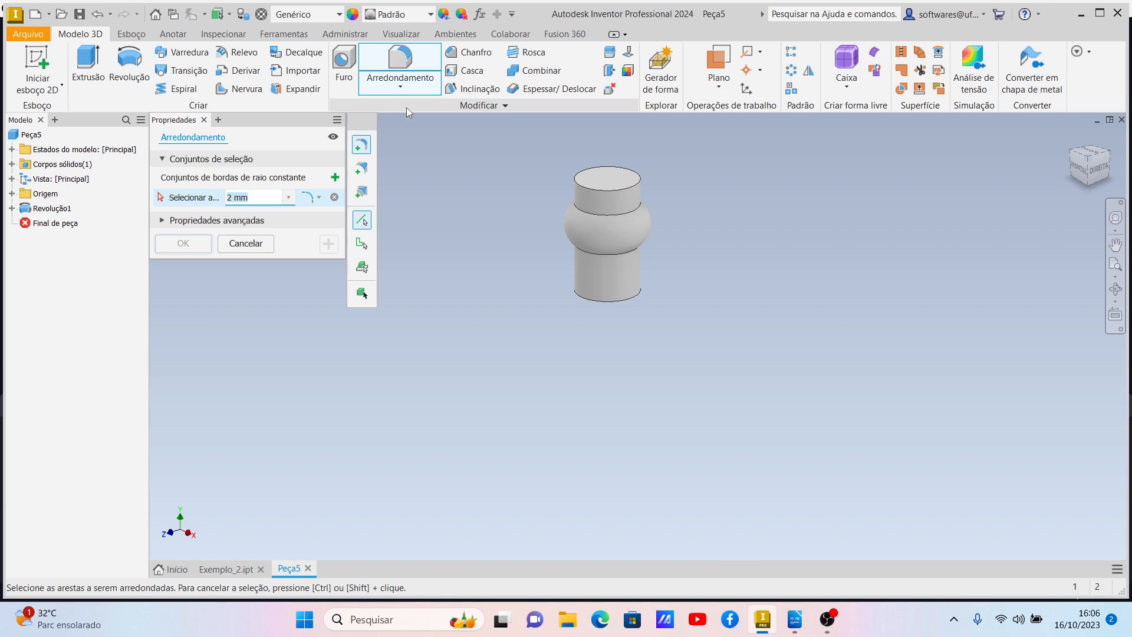
type("5")
left_click(614, 221)
left_click(625, 257)
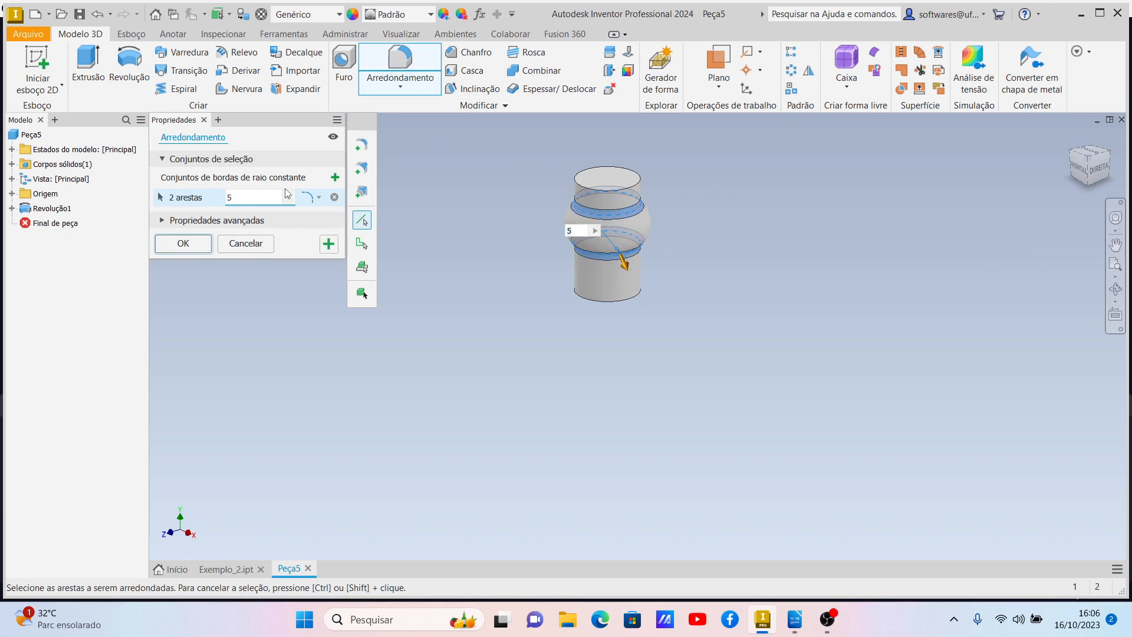
left_click(170, 243)
scroll(656, 189, "up", 2)
scroll(655, 189, "down", 2)
scroll(655, 190, "down", 3)
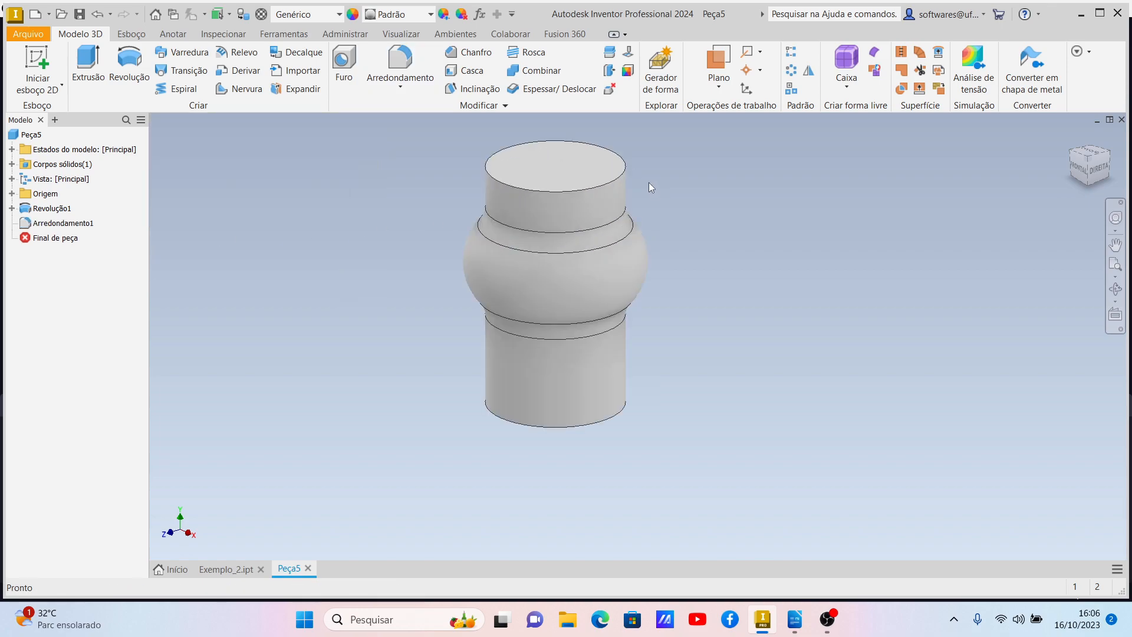
left_click(1072, 165)
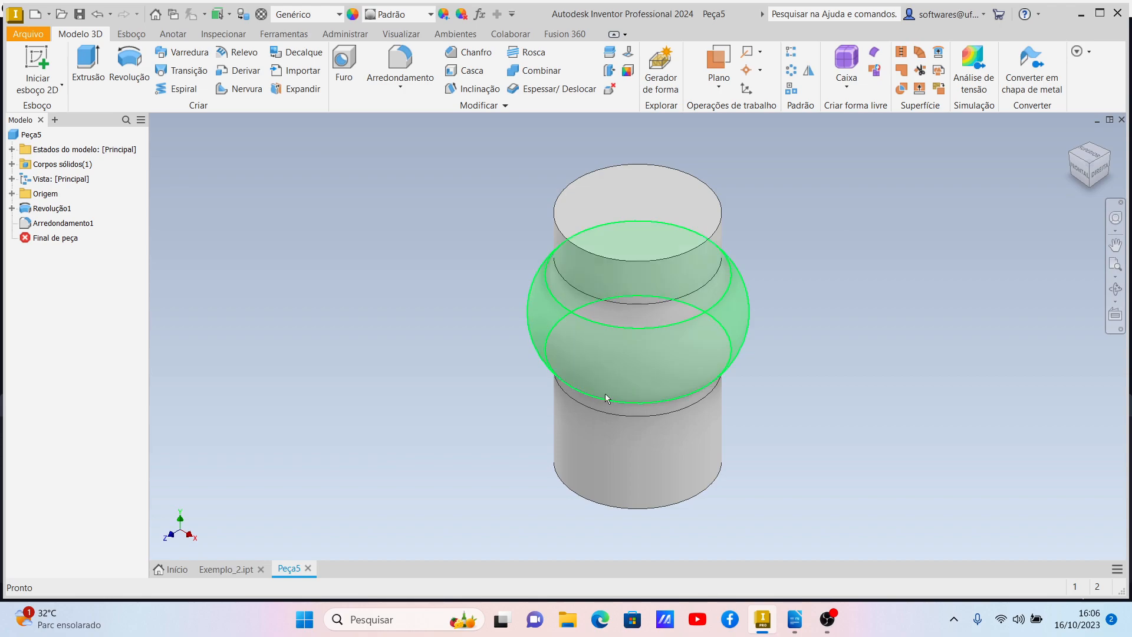
- Review the handwheel in Exemplo_2.ipt again and create a half section view of Peça5 on the YZ plane
left_click(230, 565)
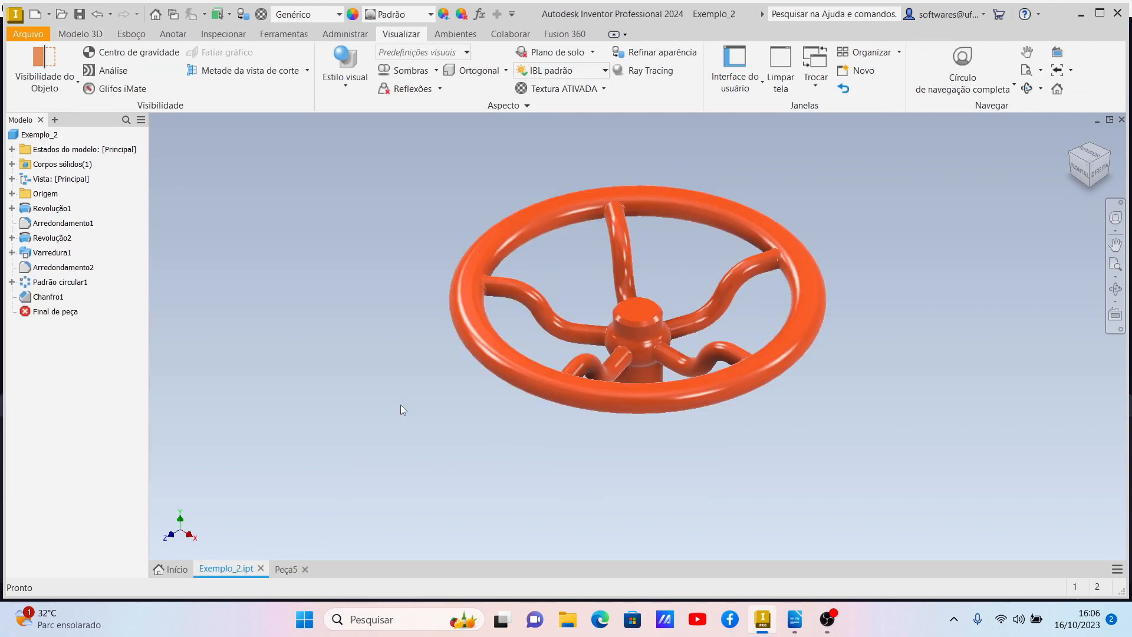
left_click(773, 219)
left_click(278, 570)
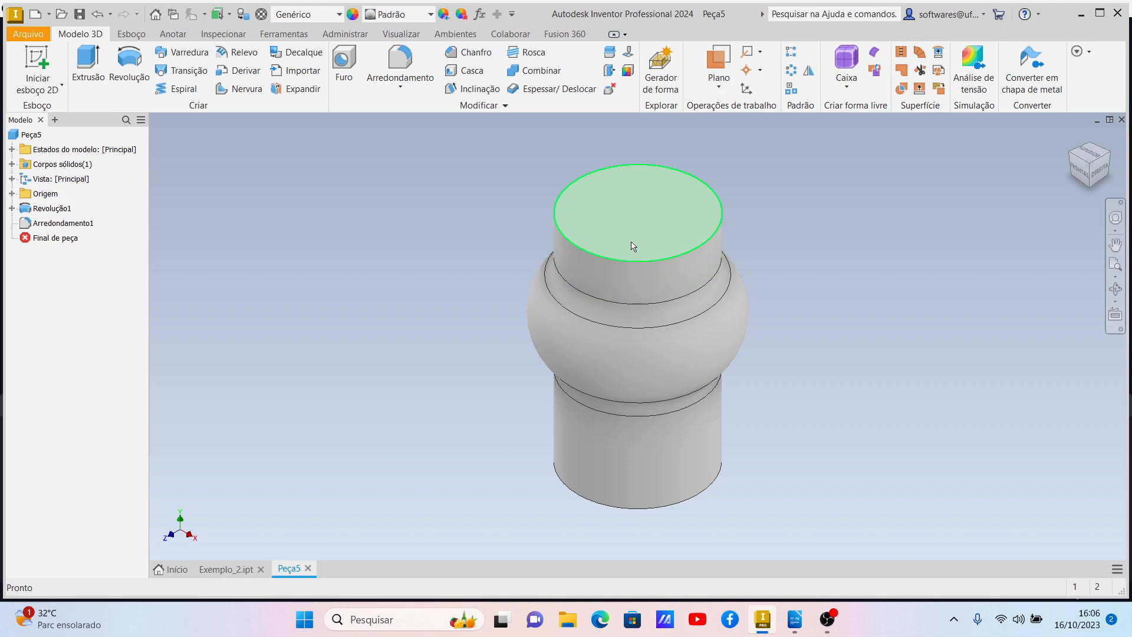
mouse_move(652, 265)
left_click(398, 35)
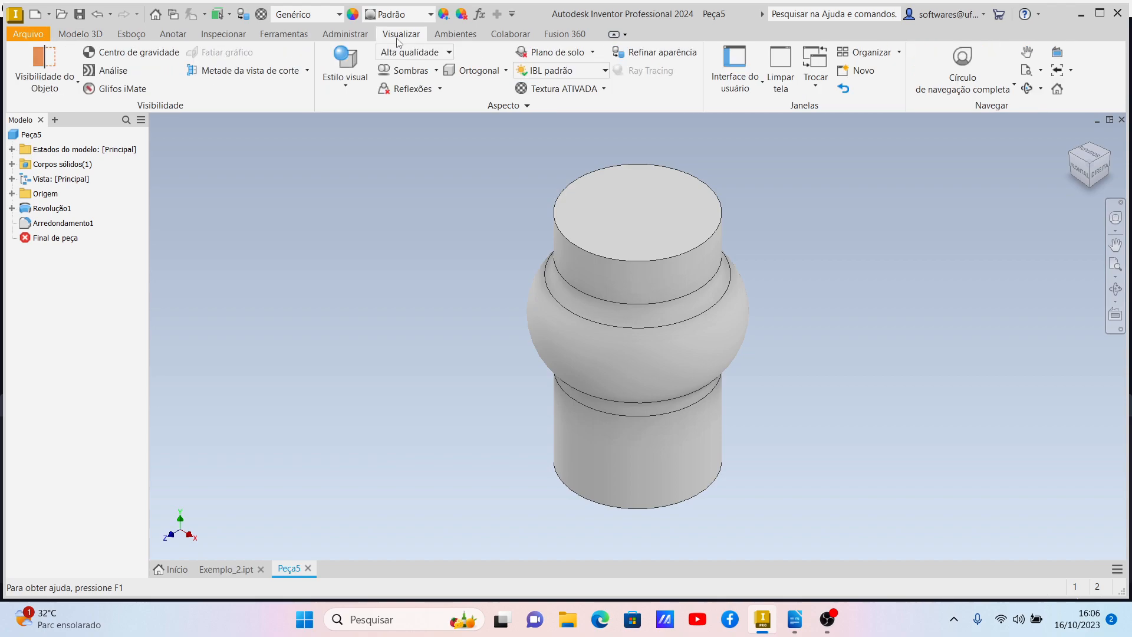
left_click(307, 72)
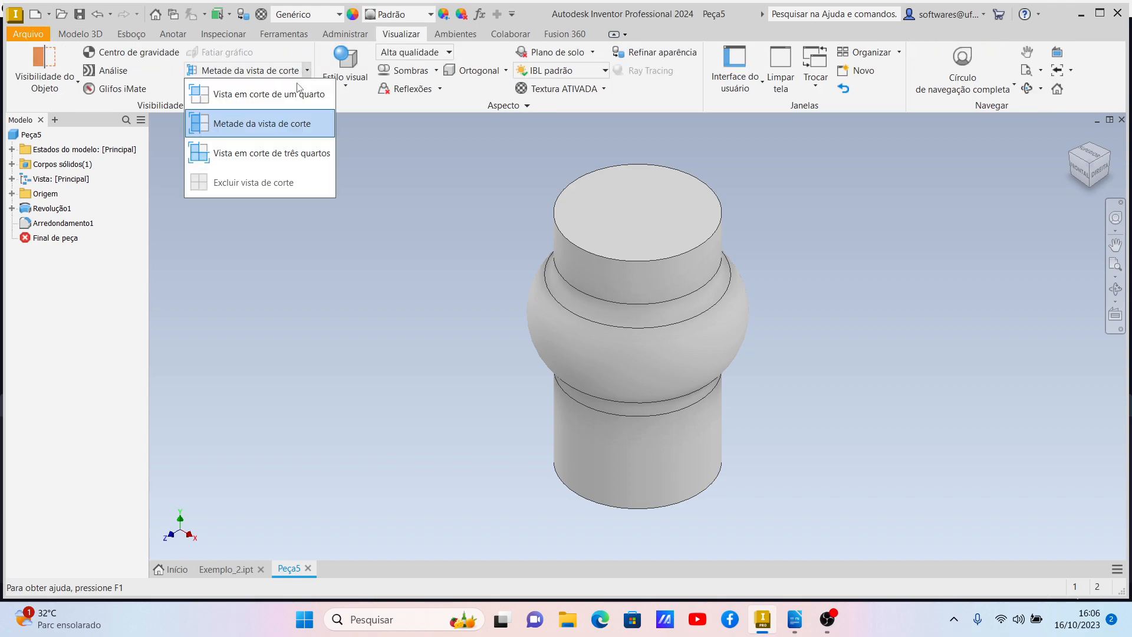
left_click(280, 124)
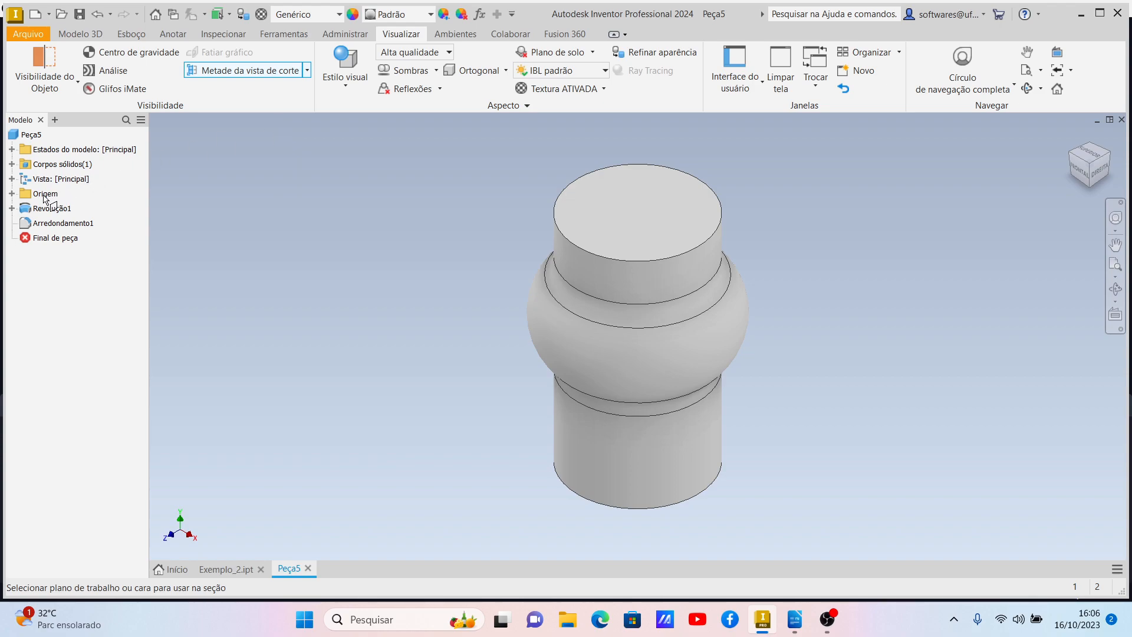
left_click(12, 194)
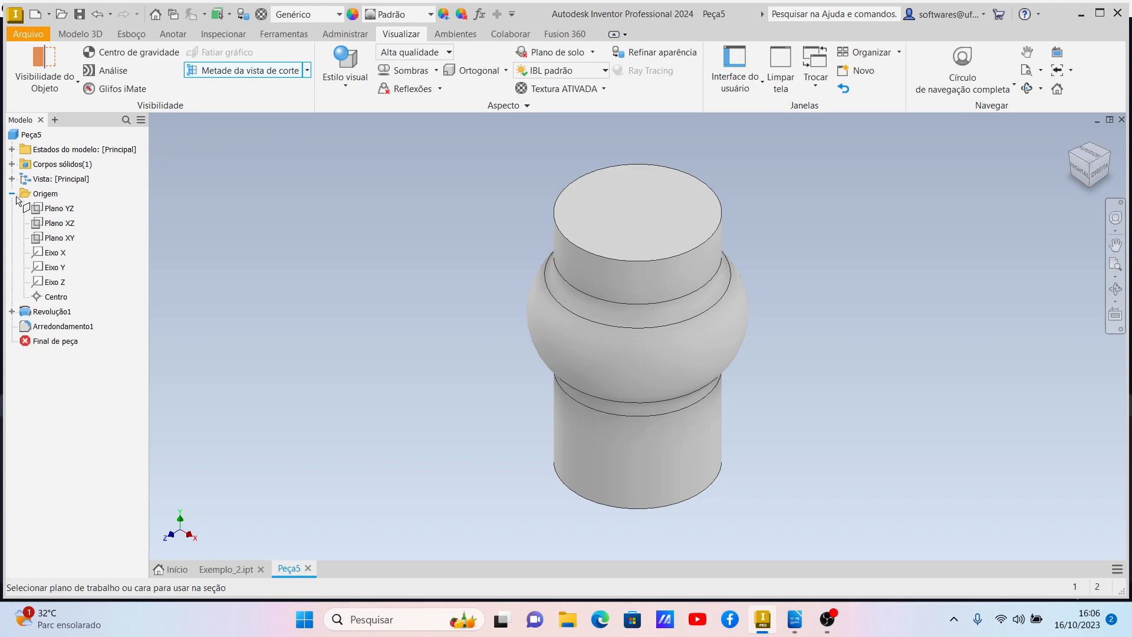
left_click(50, 208)
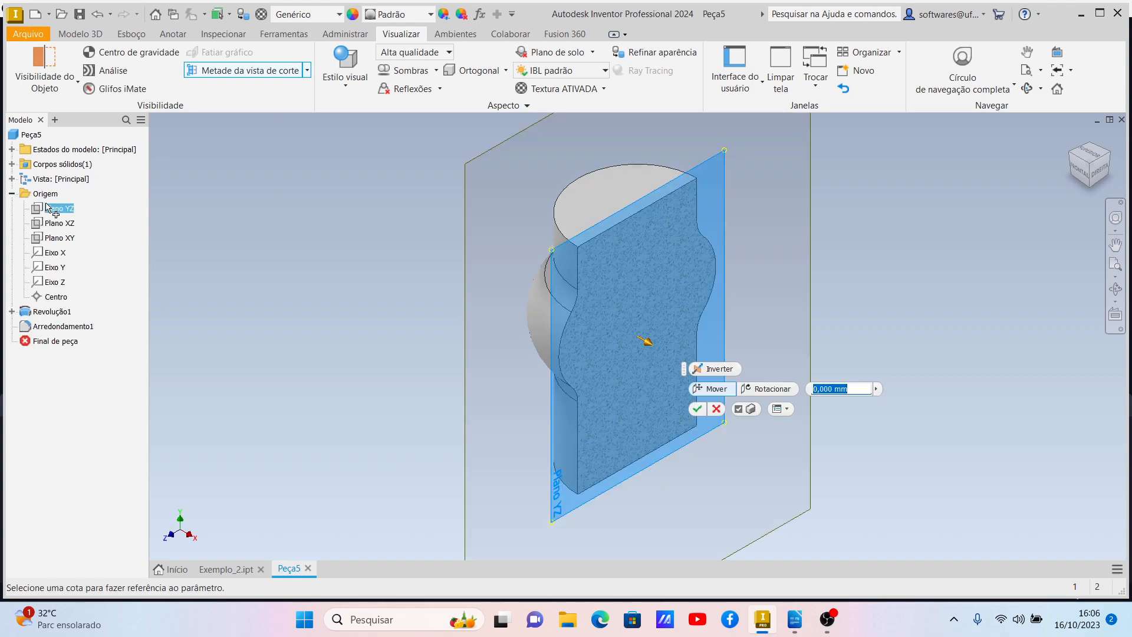
left_click(696, 408)
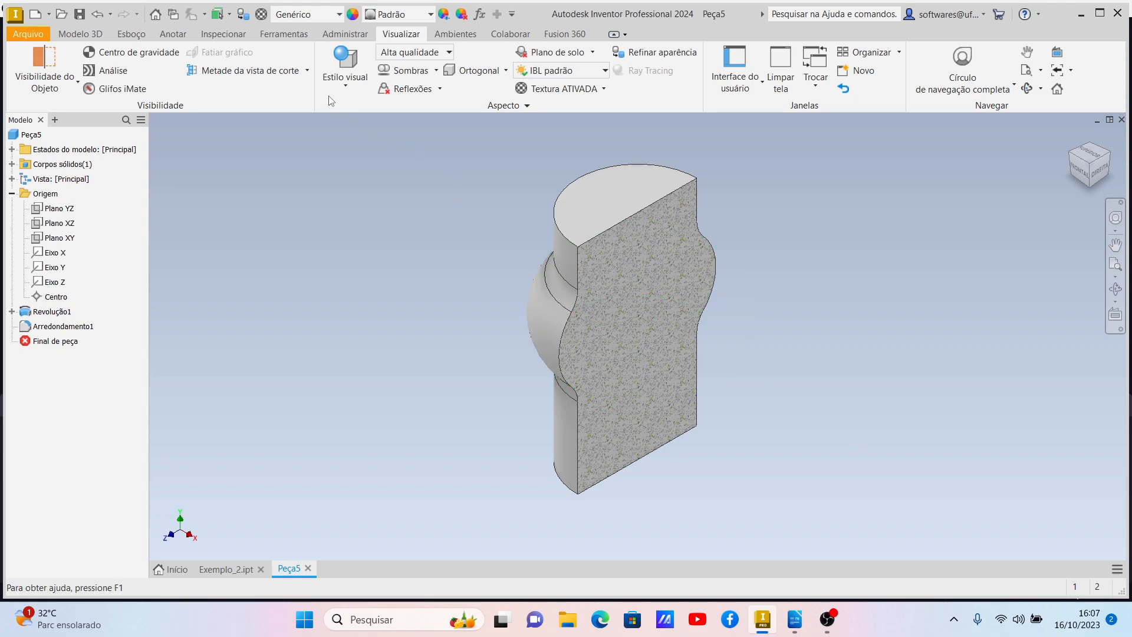
- Clear the section view and recreate the half section view on the YZ plane
left_click(307, 70)
left_click(275, 178)
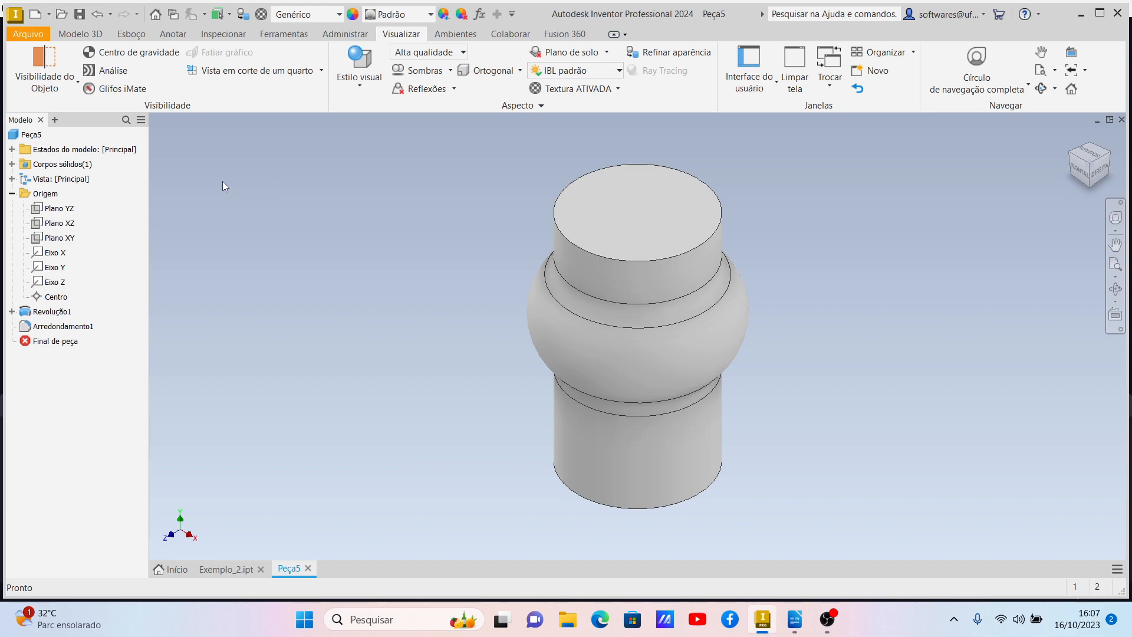
left_click(322, 71)
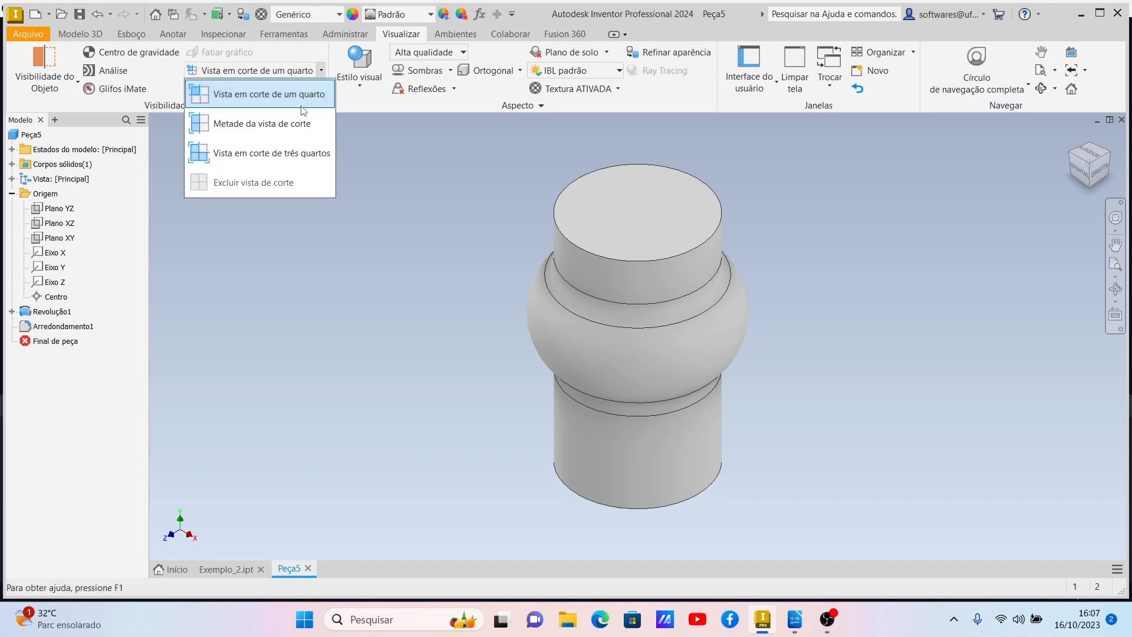
left_click(293, 125)
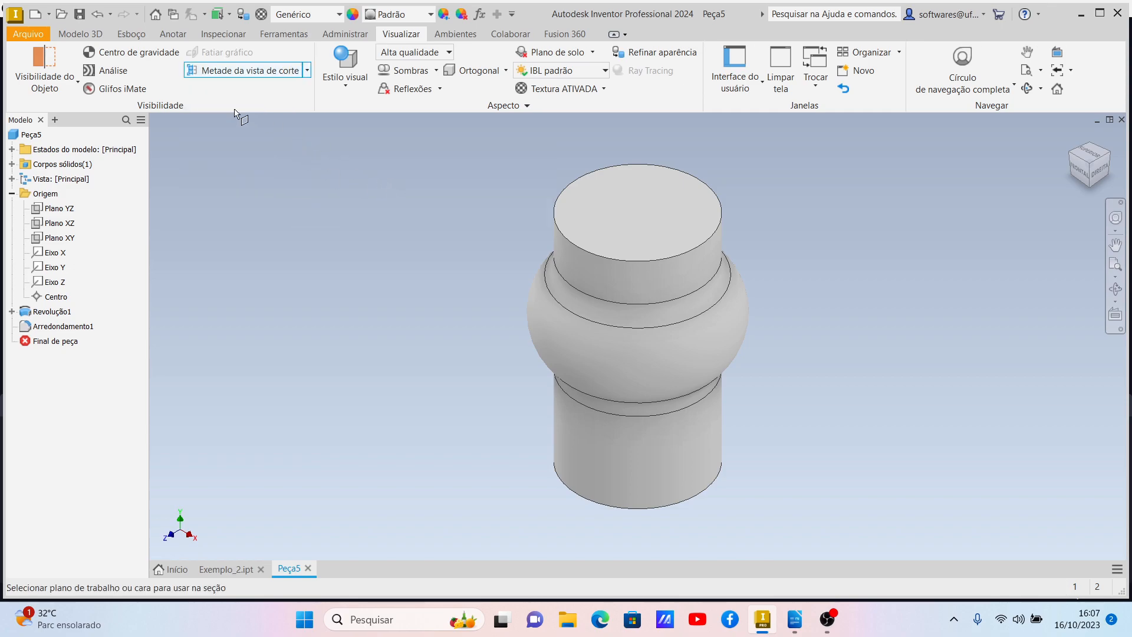
left_click(46, 210)
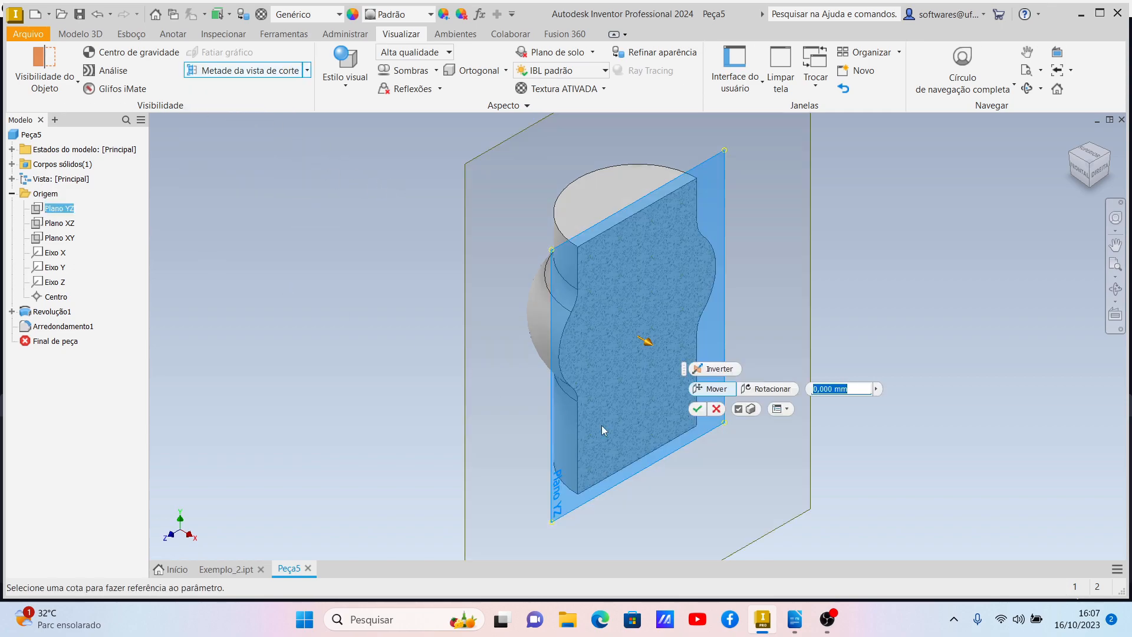
left_click(697, 410)
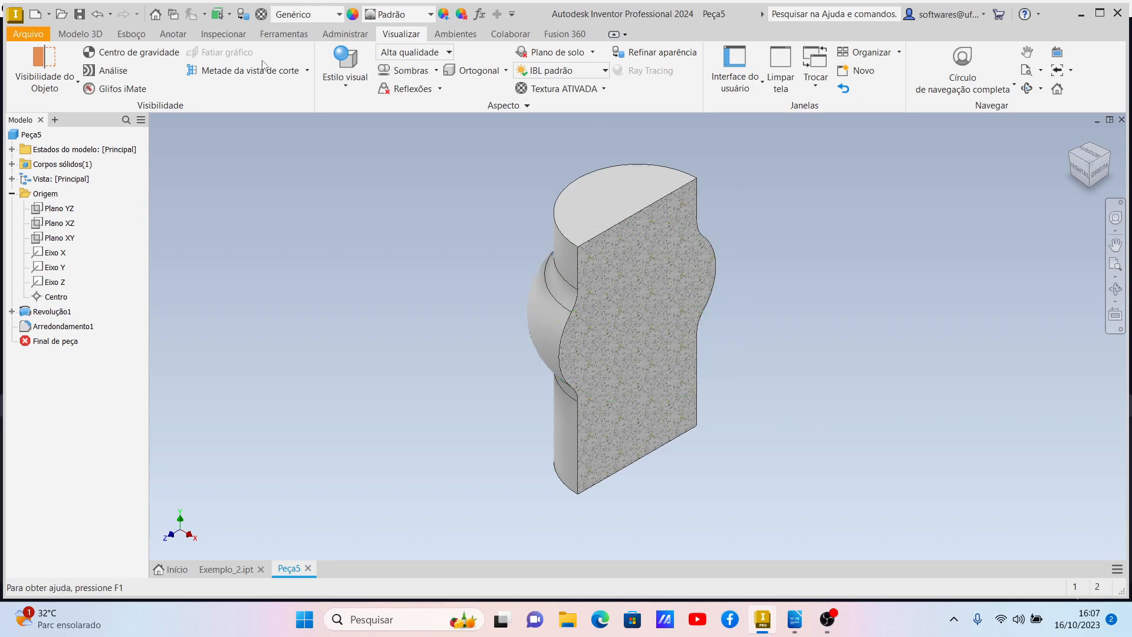
- Start a 2D sketch on the YZ plane and place a point about 64 mm beside and 45 mm above the origin
left_click(80, 33)
left_click(124, 37)
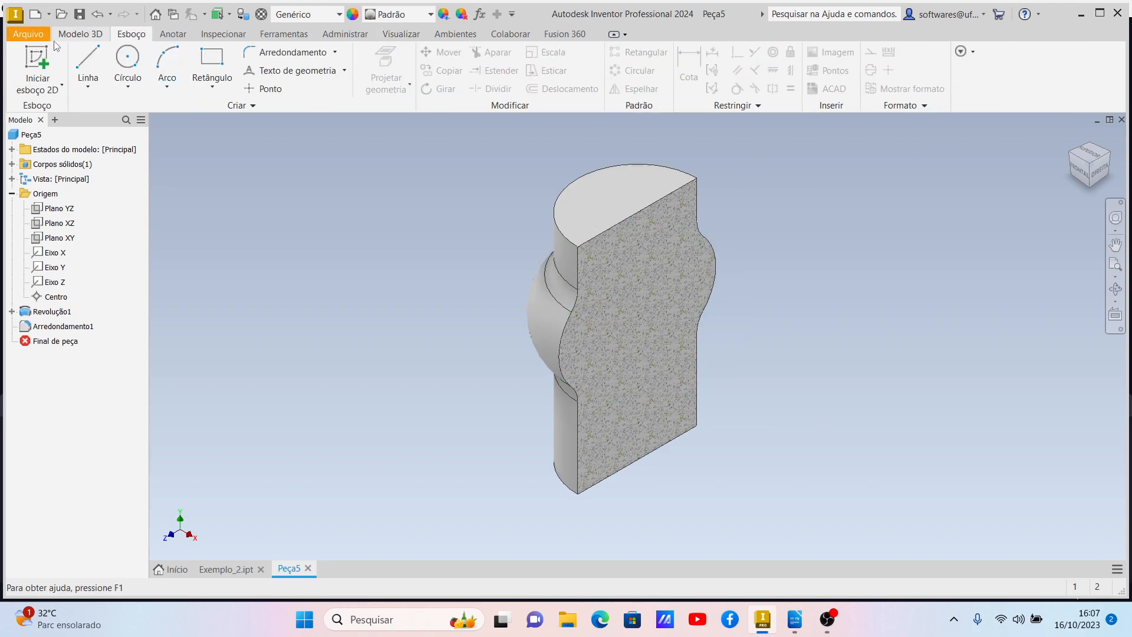
left_click(40, 54)
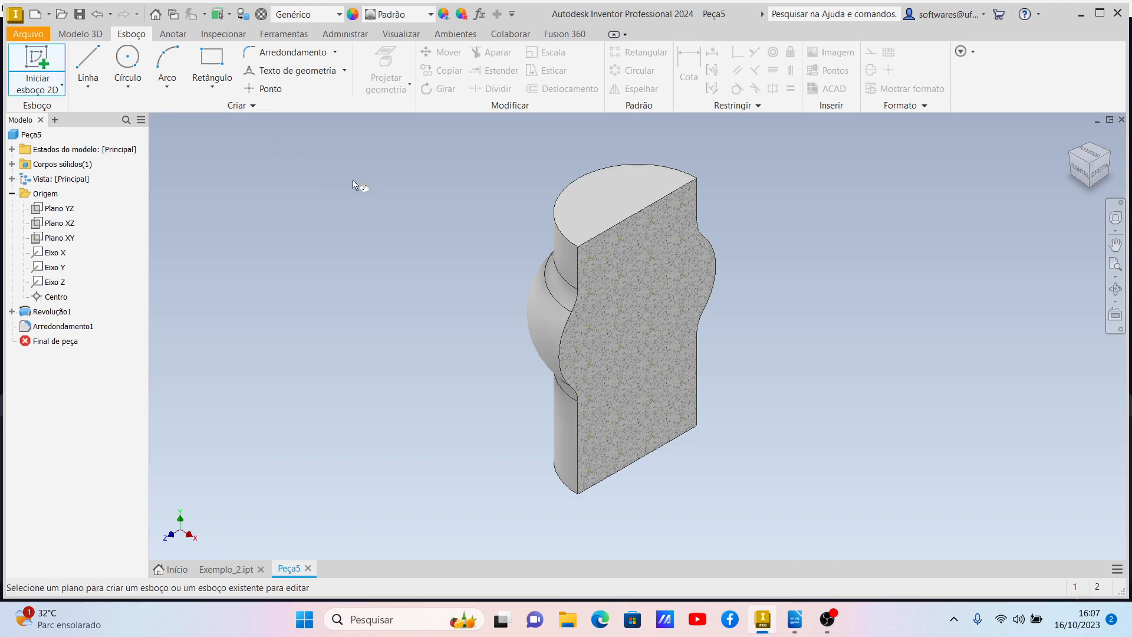
left_click(54, 210)
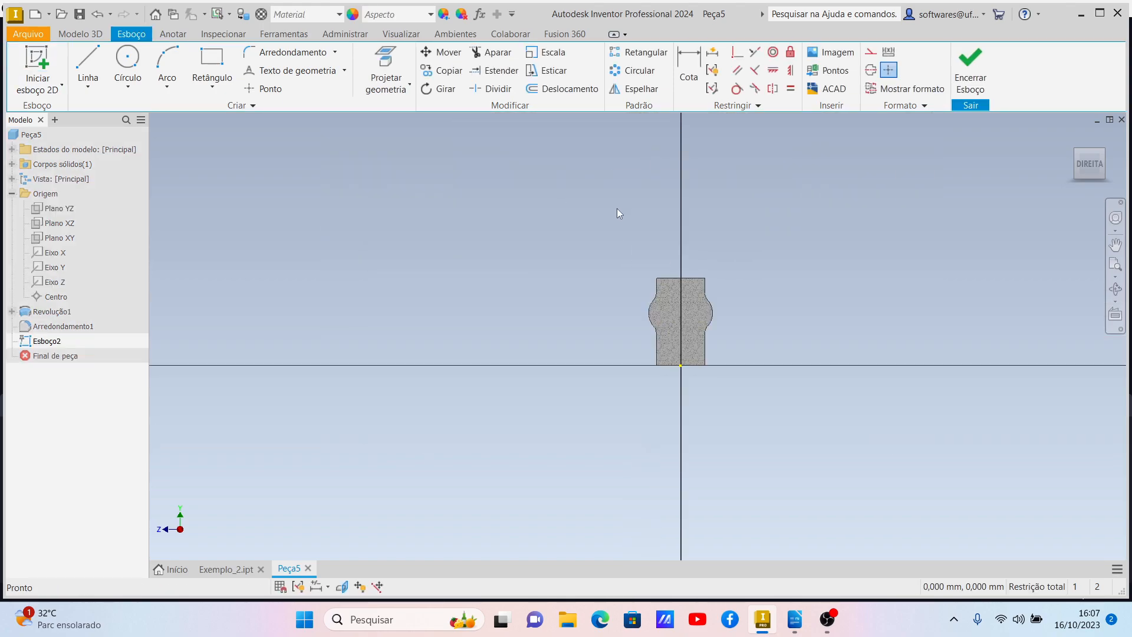
left_click(263, 88)
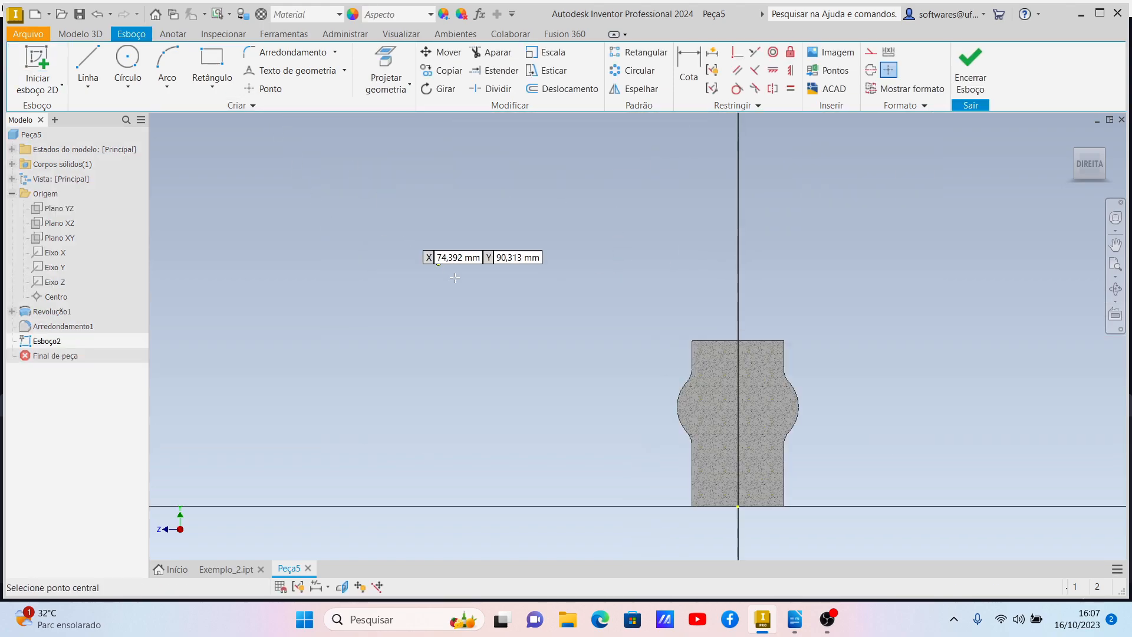
left_click(503, 340)
- Dimension the sketch point 85 mm horizontally and 51 mm vertically from the origin
left_click(688, 69)
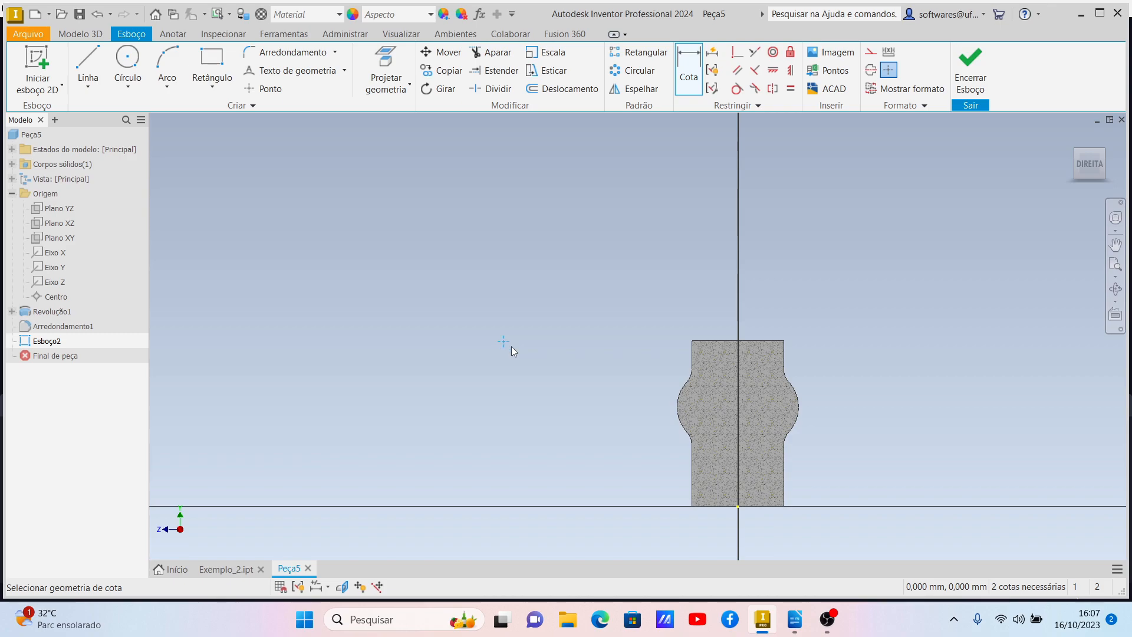
left_click(739, 511)
left_click(645, 296)
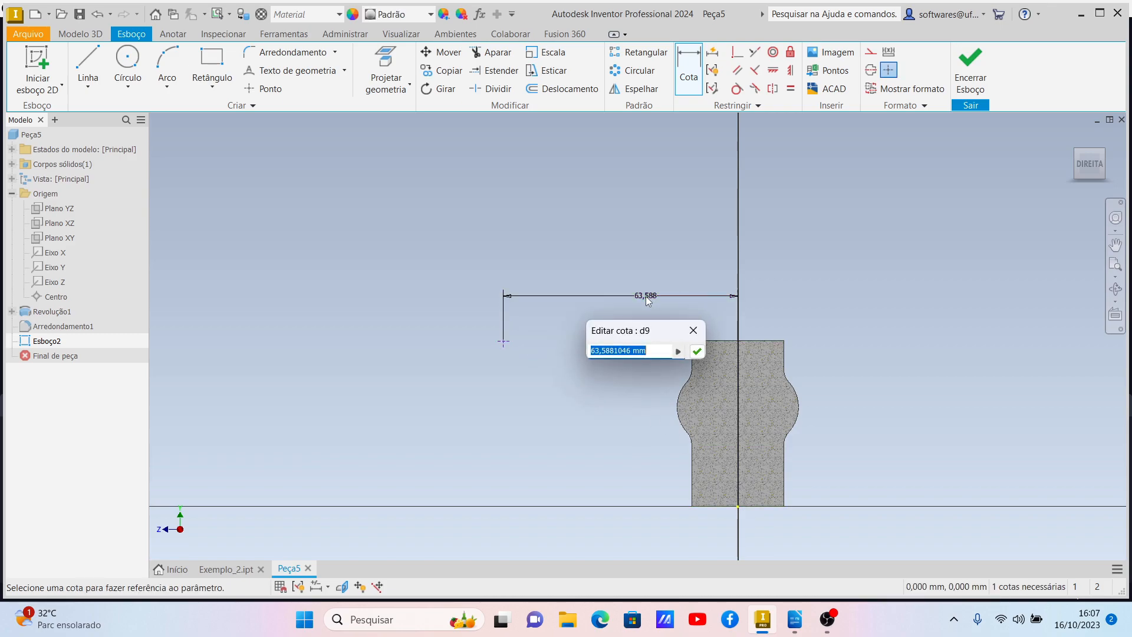
type("85")
key("Return")
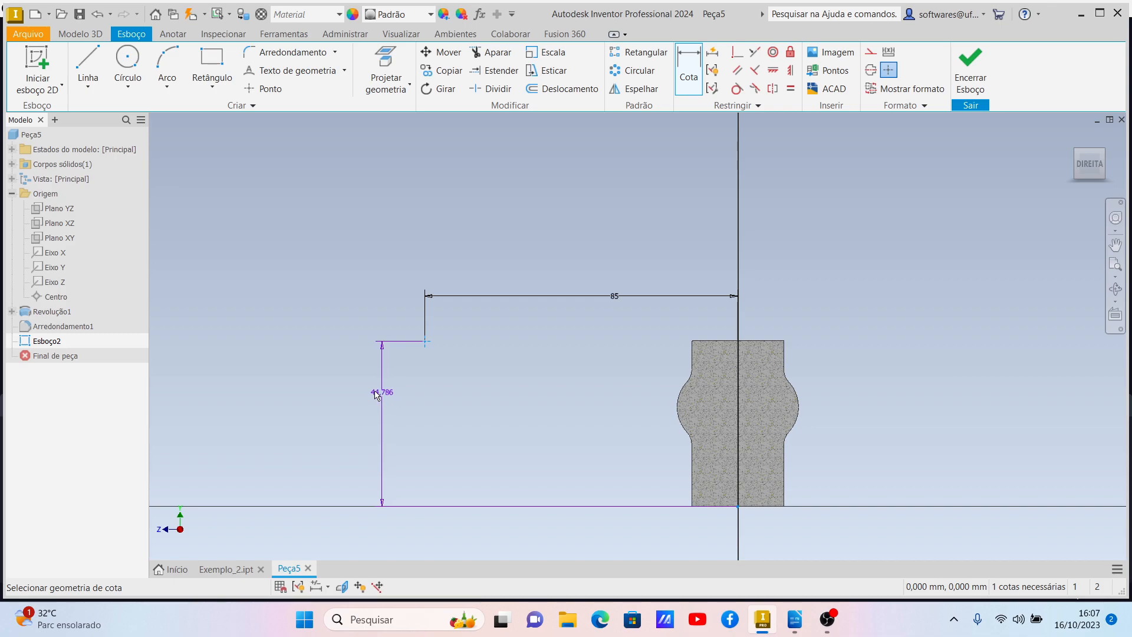
left_click(373, 390)
type("51")
key("Return")
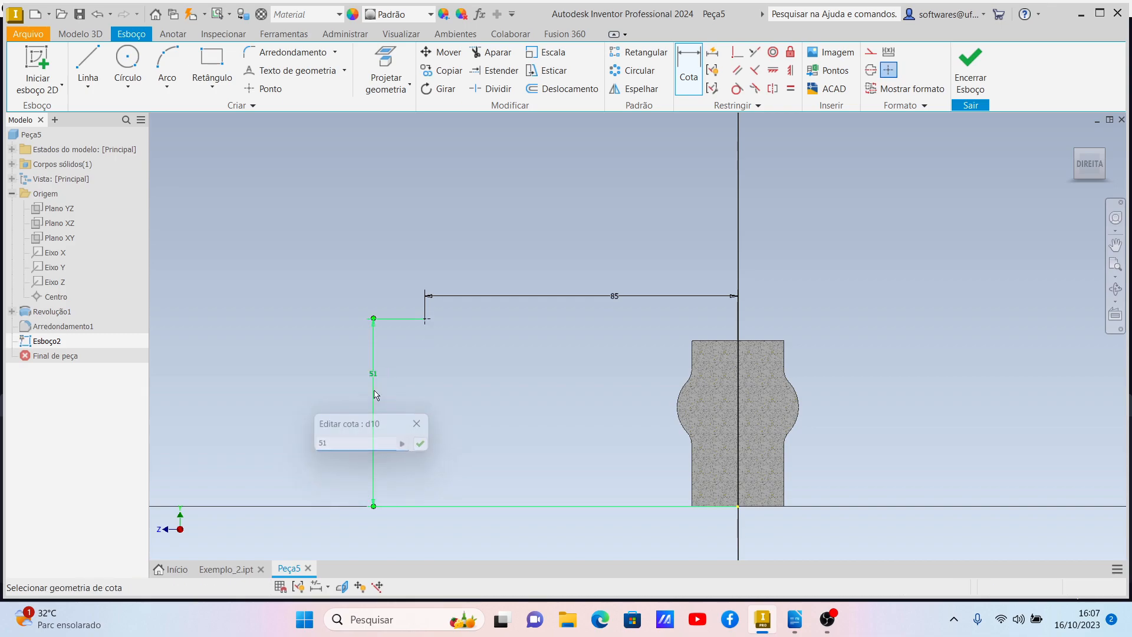
- Draw two short horizontal lines, each about 1.8 mm long, from the sketch point in opposite directions
left_click(104, 57)
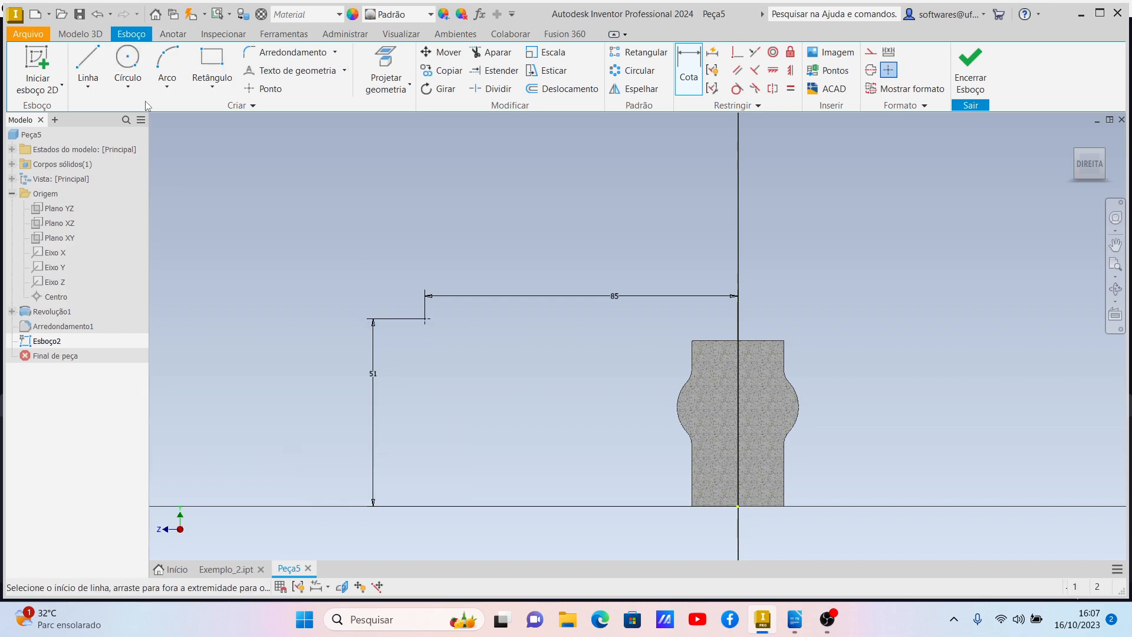
scroll(385, 290, "up", 4)
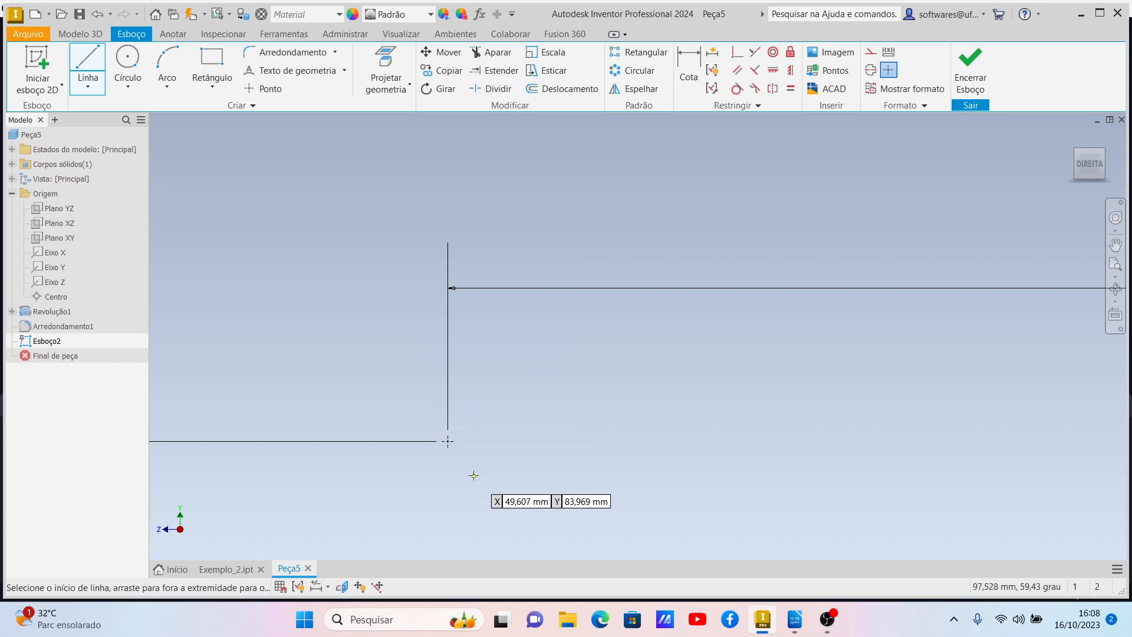
left_click(447, 441)
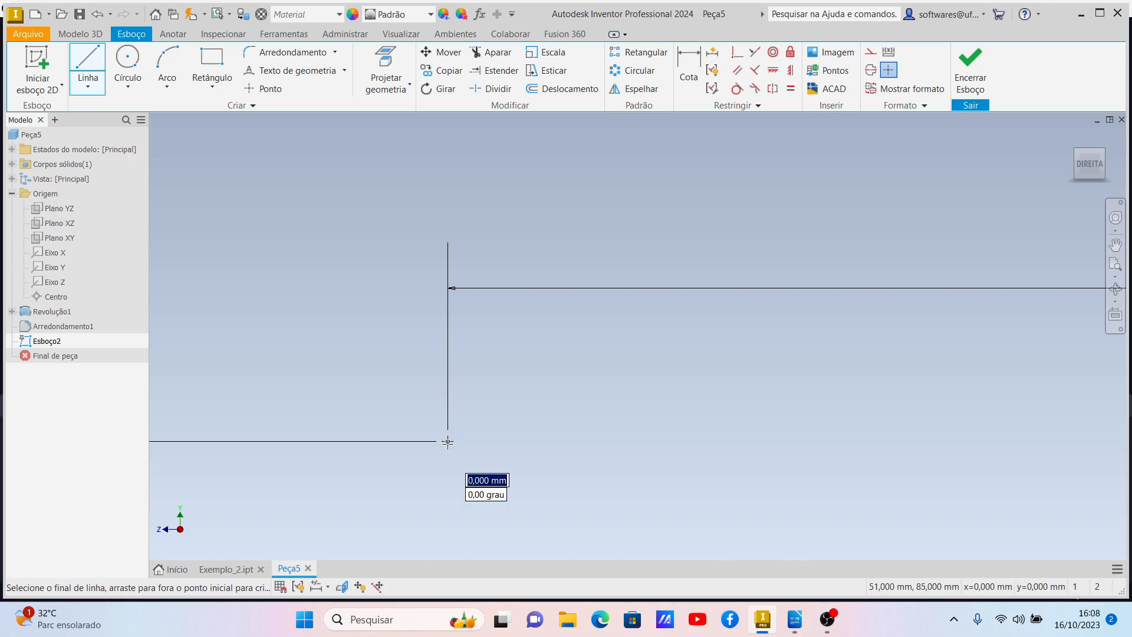
left_click(494, 441)
key("Escape")
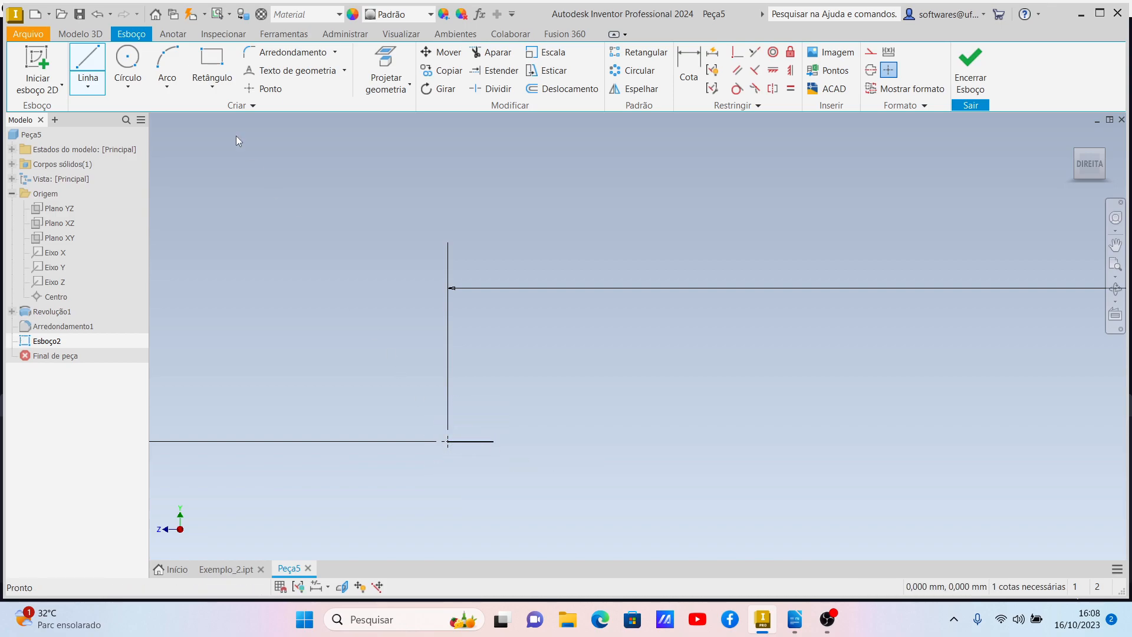
left_click(83, 60)
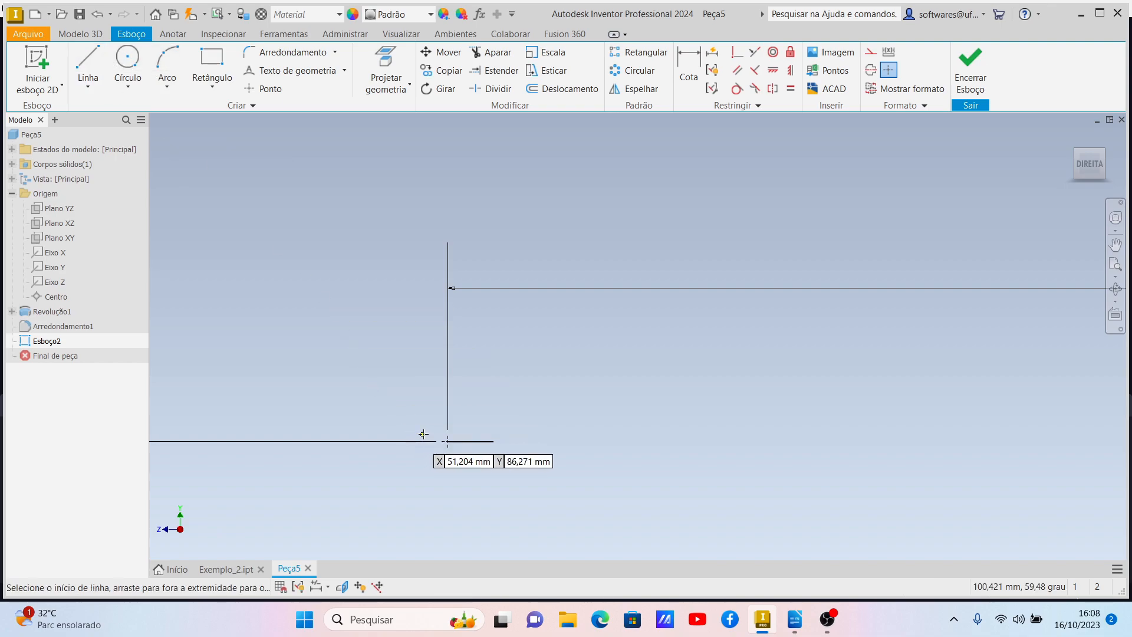
left_click(448, 441)
key("Escape")
- Dimension the short line on the hub side of the sketch point to 2.5 mm
left_click(689, 73)
left_click(481, 442)
left_click(466, 466)
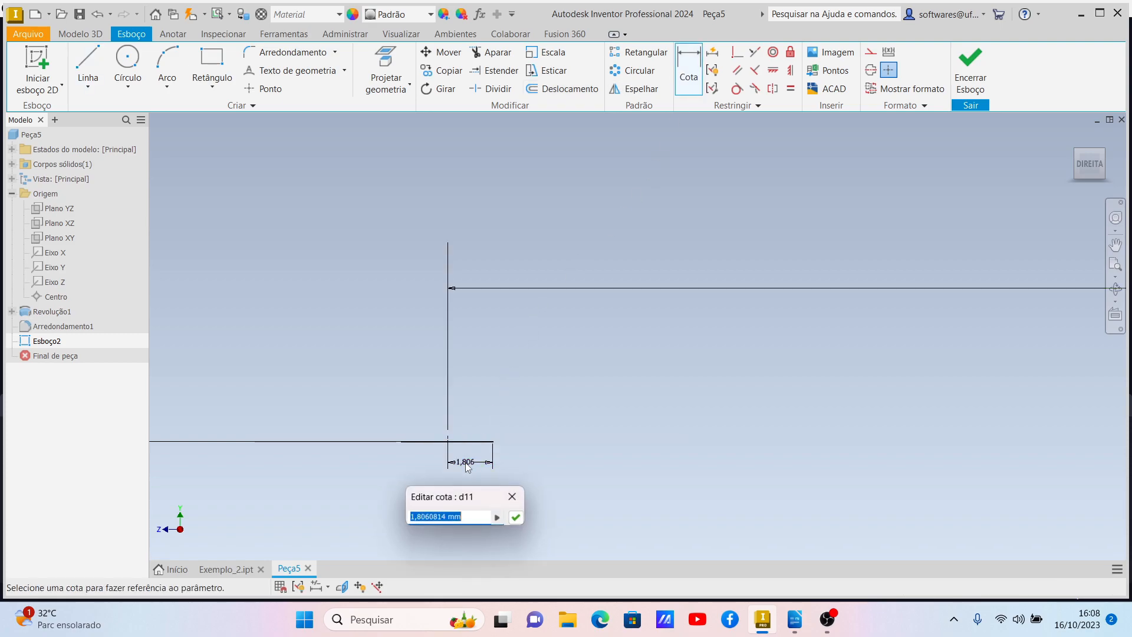
type("2,5")
key("Return")
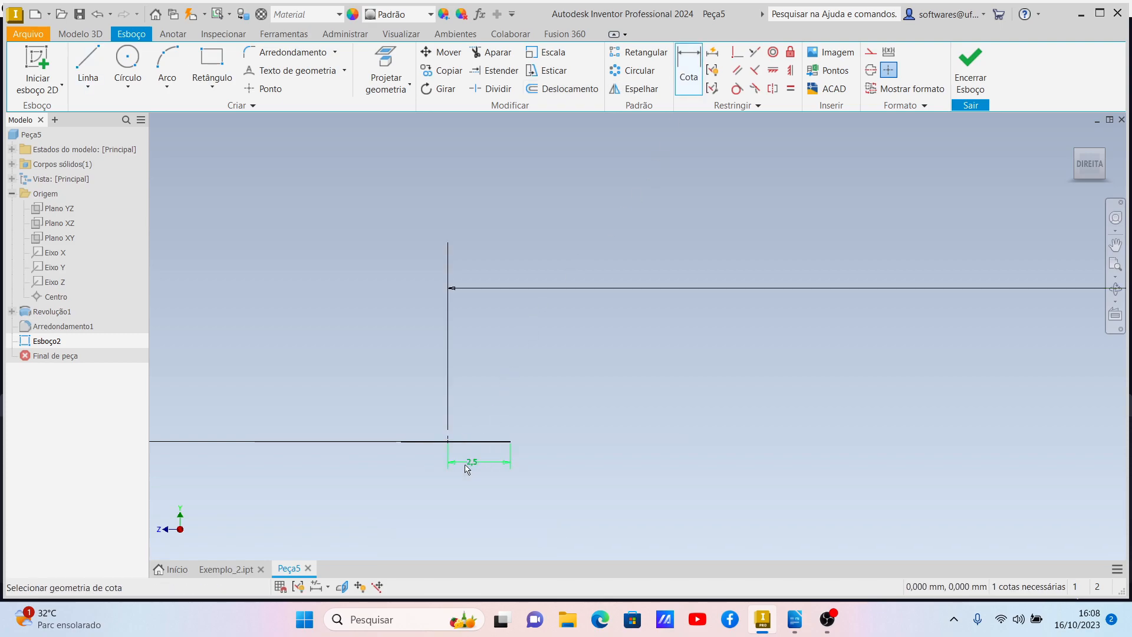
- Dimension the short line on the side of the sketch point away from the hub to 2.5 mm
left_click(430, 446)
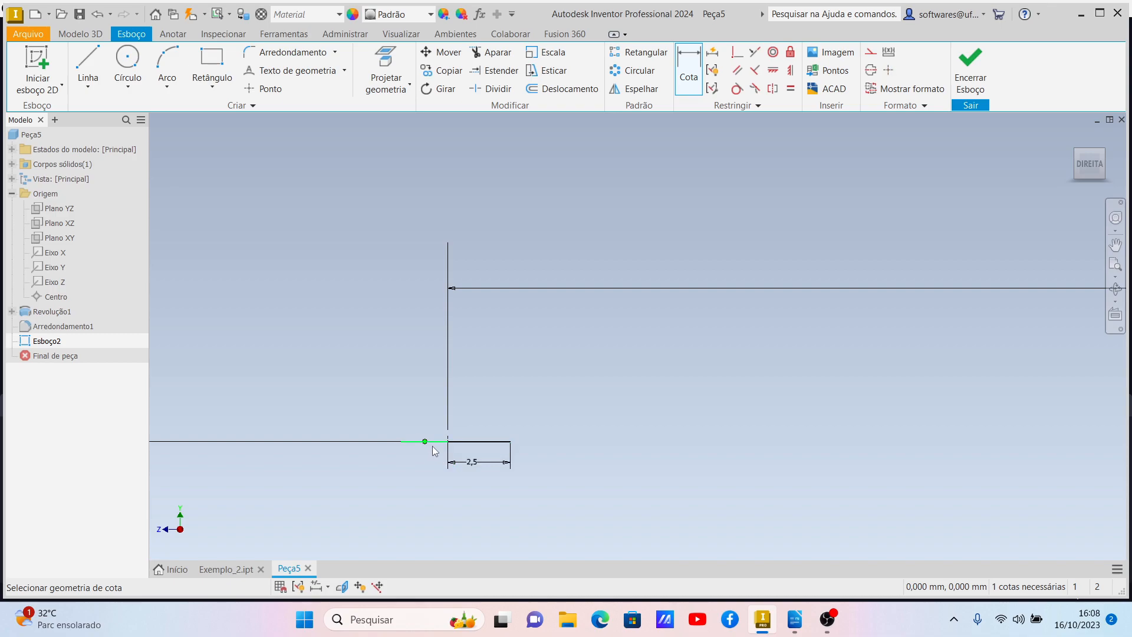
key("Escape")
left_click(703, 74)
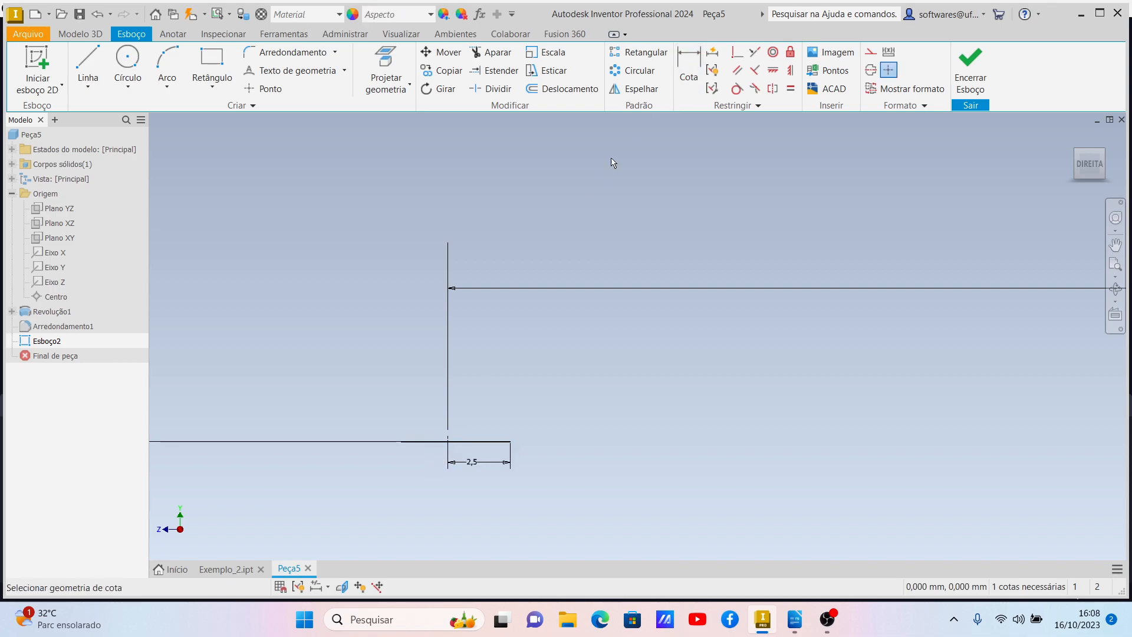
left_click(434, 446)
left_click(428, 467)
type("2,5")
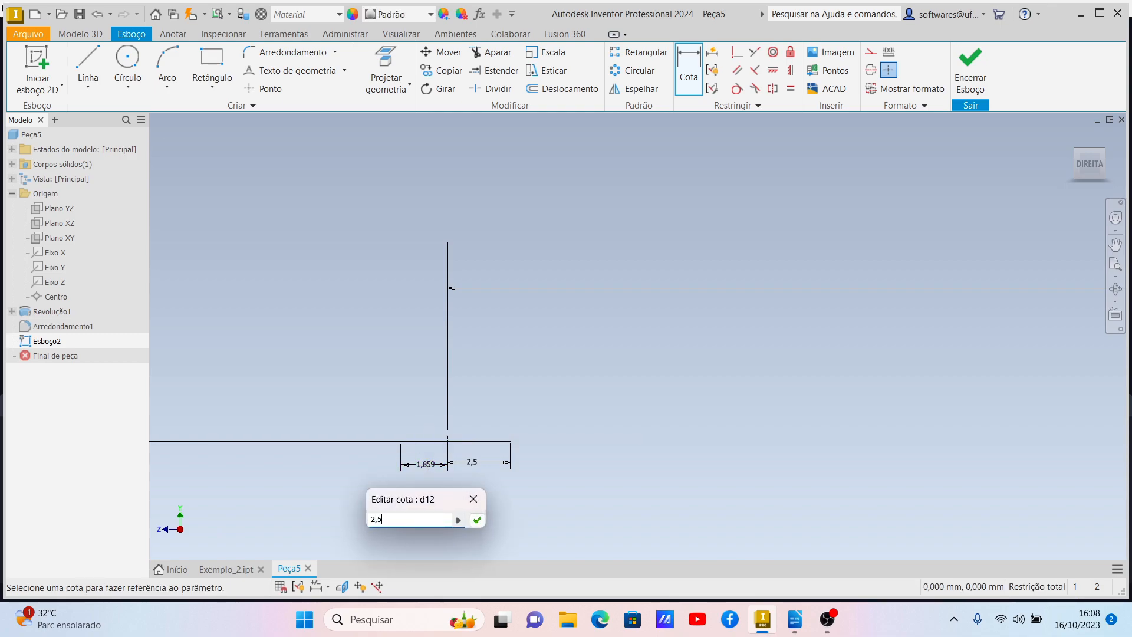
key("Return")
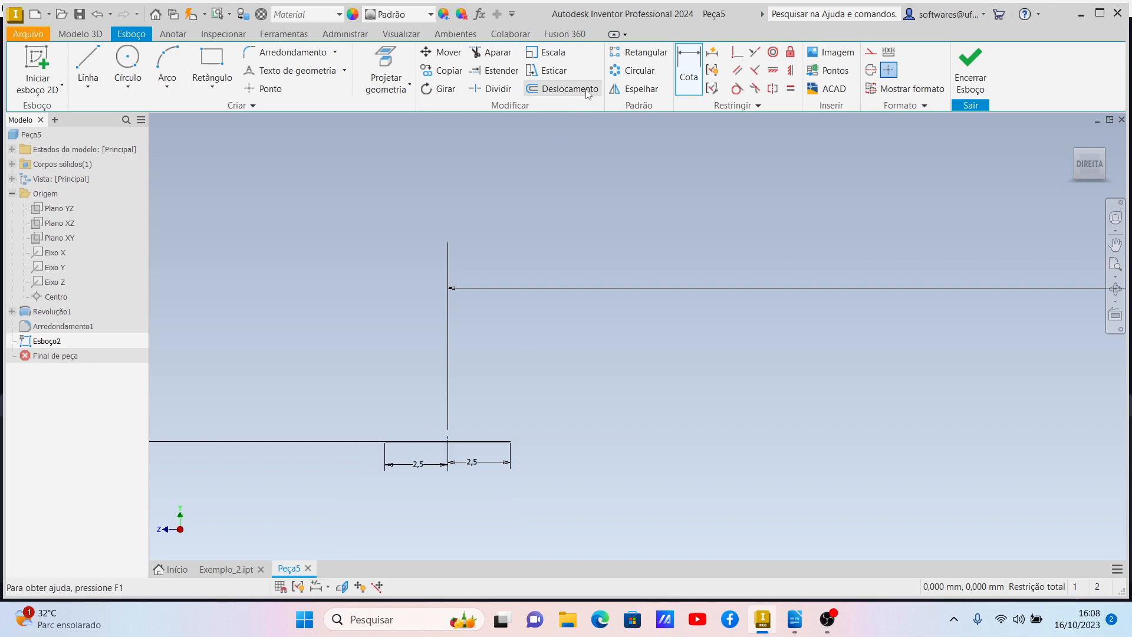
key("Escape")
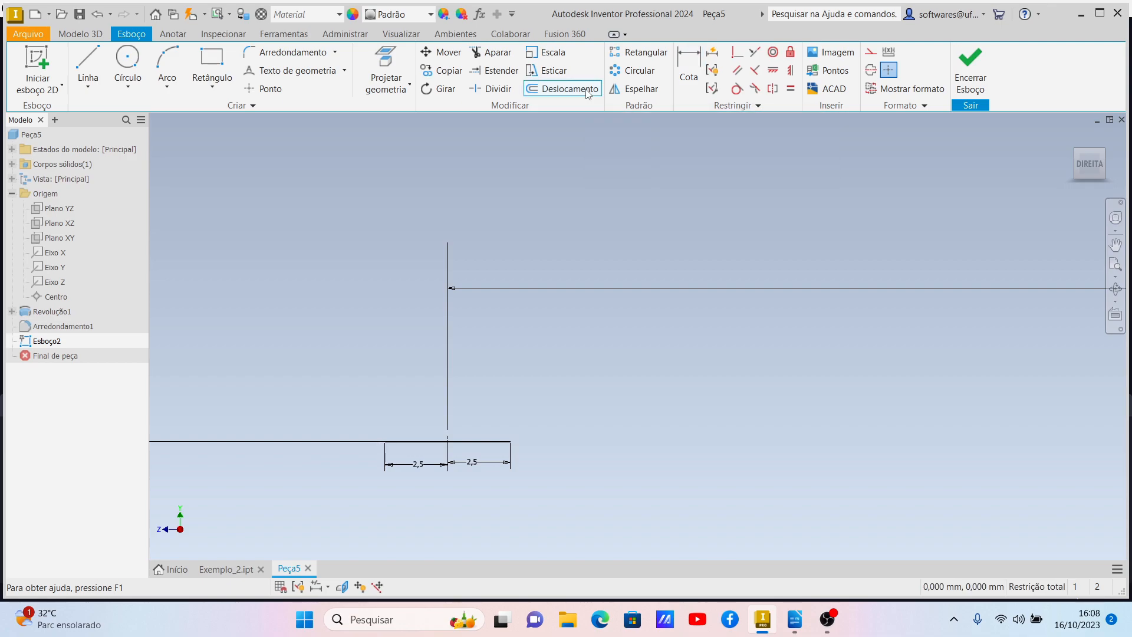
- Offset the two collinear short lines 6.25 mm upward and 6.25 mm downward
left_click(584, 95)
left_click(483, 441)
type("6,25")
key("Return")
left_click(494, 416)
left_click(457, 441)
type("6,")
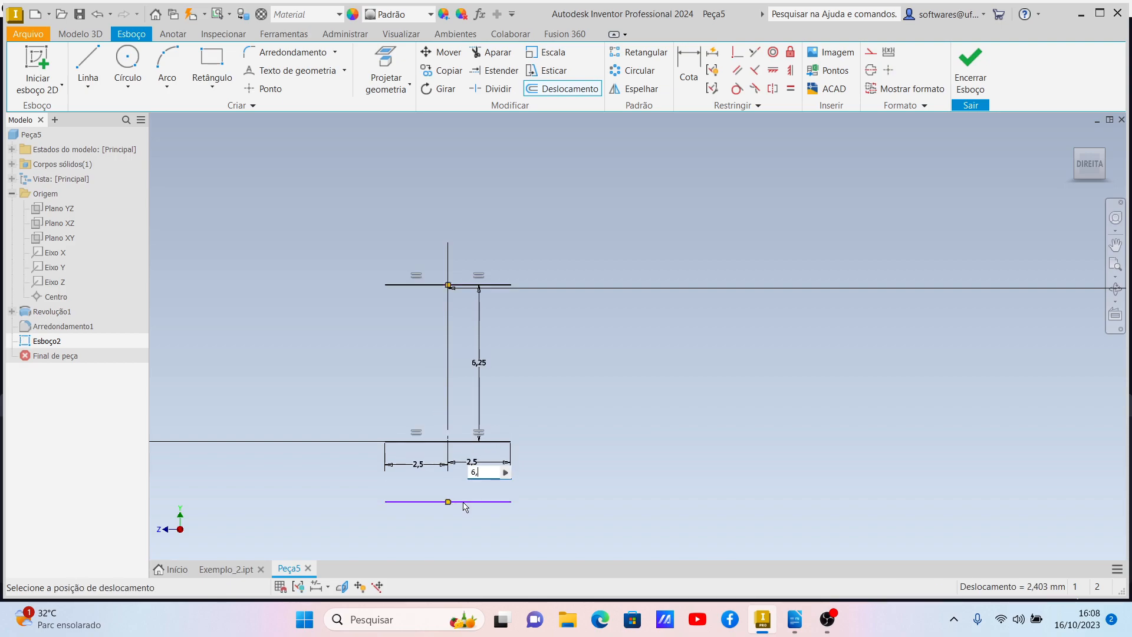
key("Return")
- Close both sides of the rim profile with tangent arcs joining the ends of the upper and lower offset lines
scroll(488, 487, "down", 2)
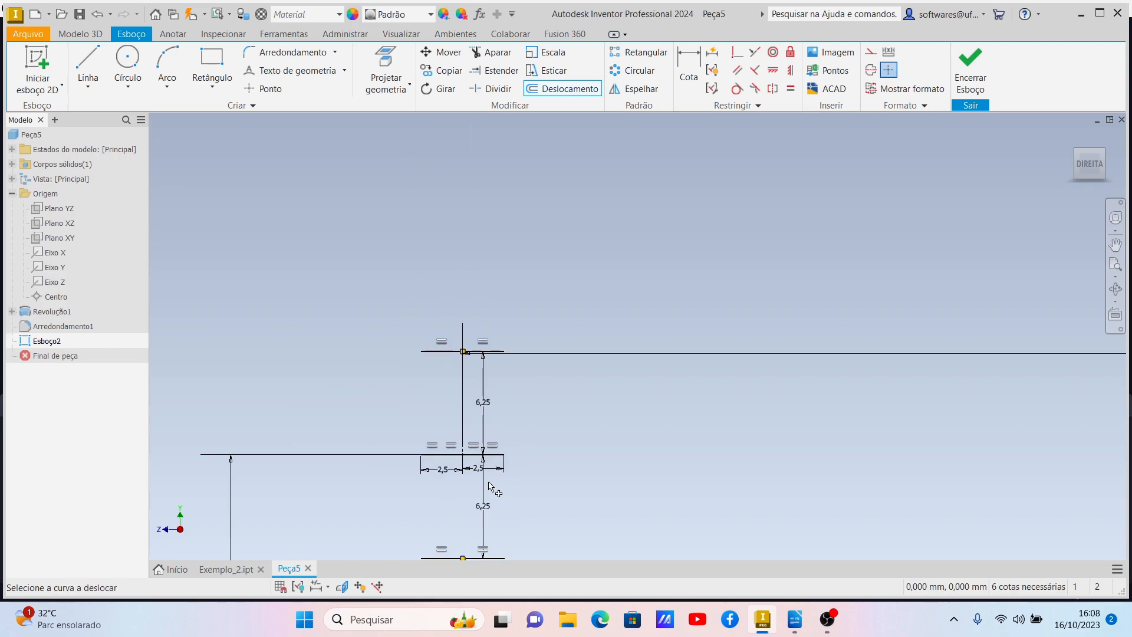
left_click(1115, 246)
left_click_drag(556, 428, 601, 360)
key("Escape")
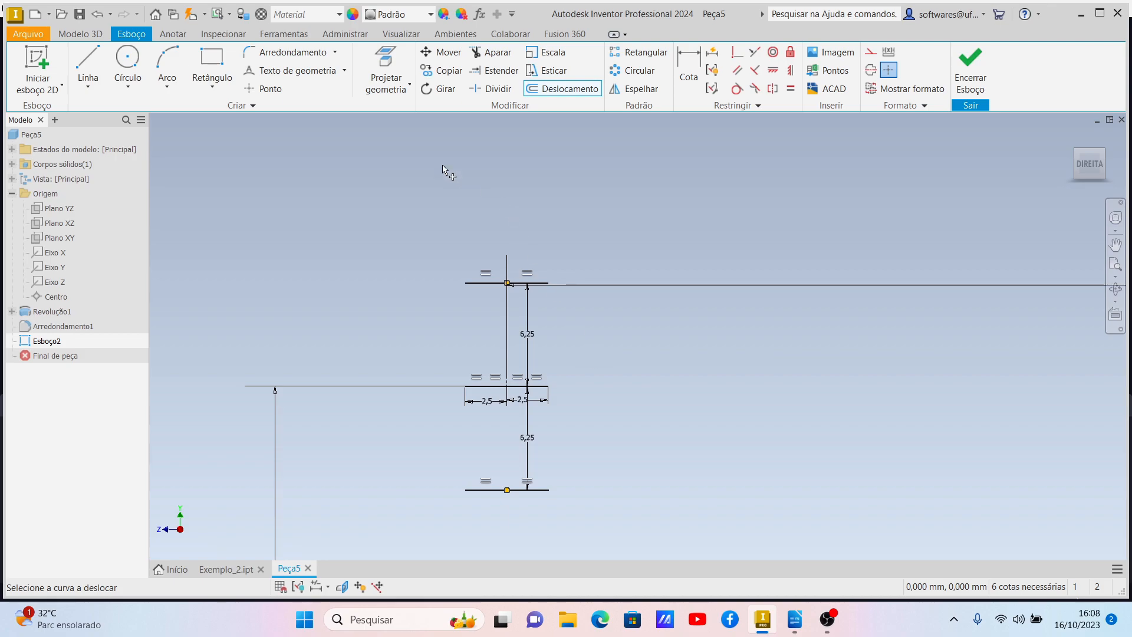
left_click(167, 86)
left_click(177, 109)
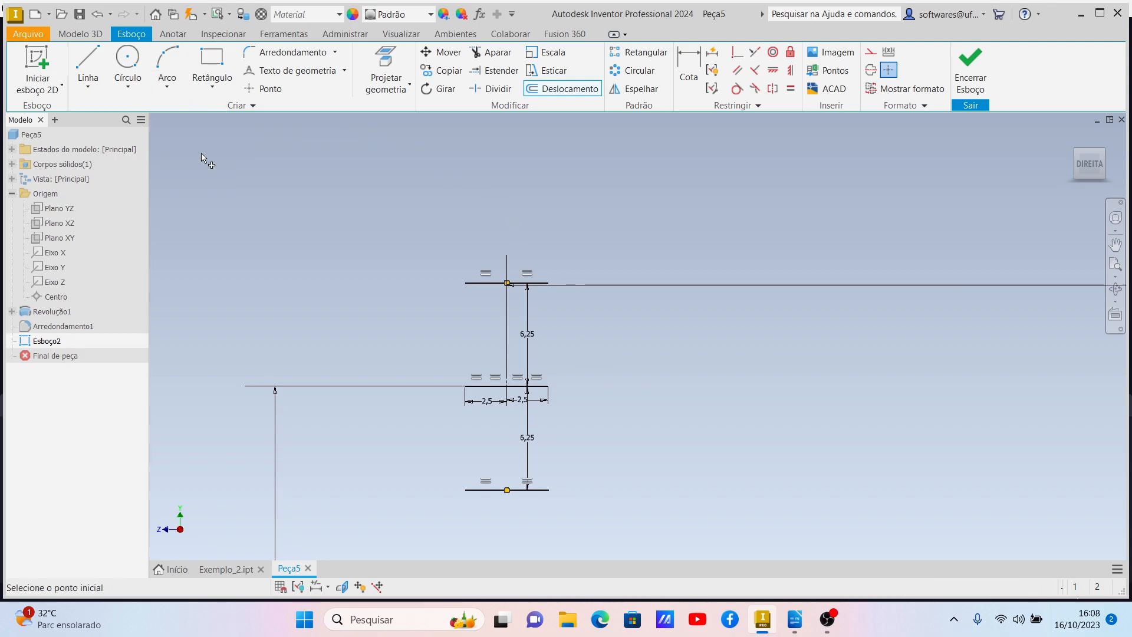
left_click(465, 283)
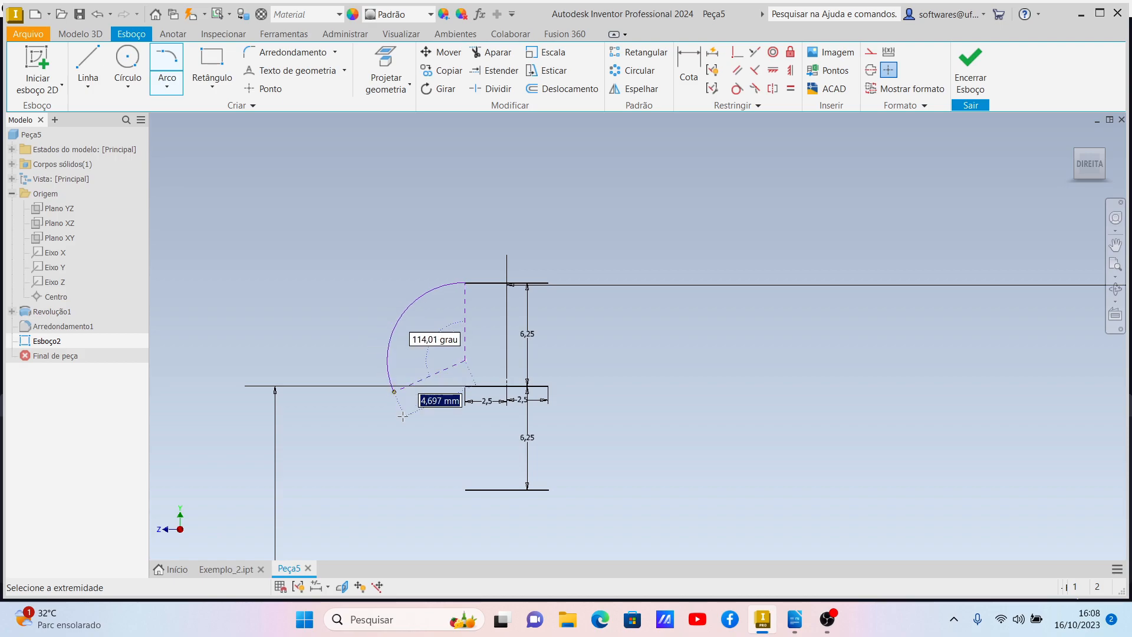
left_click(465, 490)
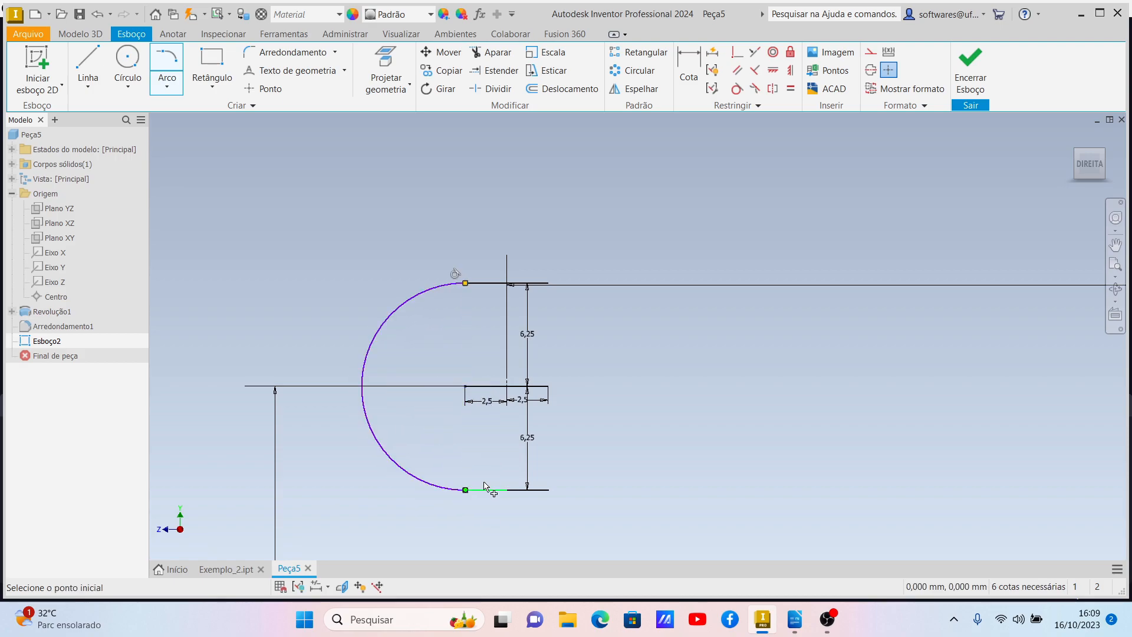
left_click(549, 283)
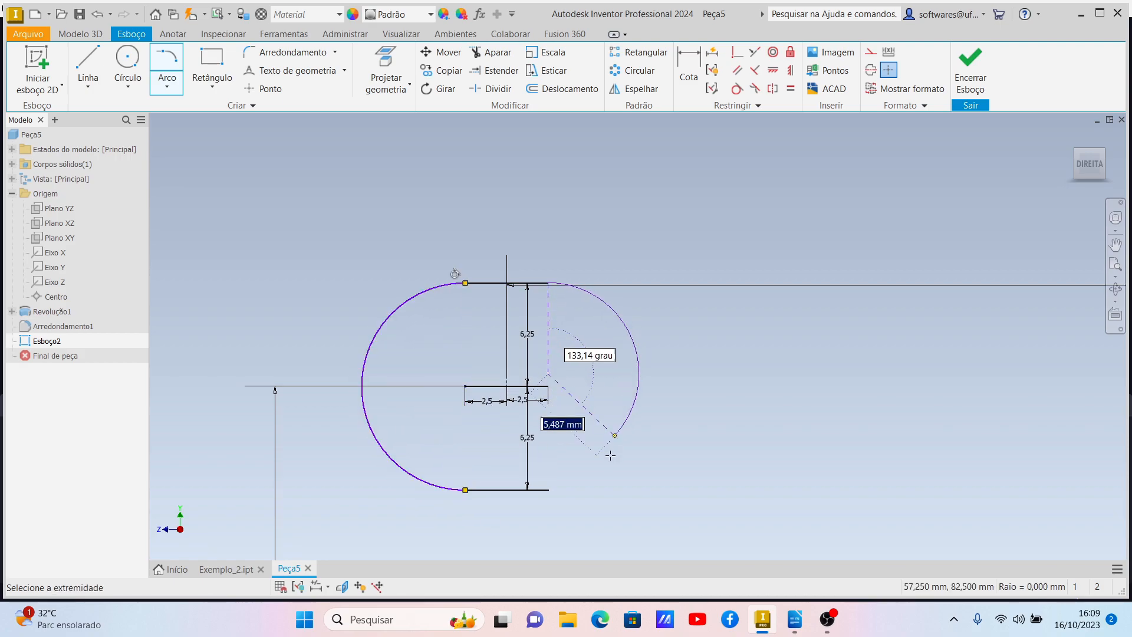
left_click(548, 490)
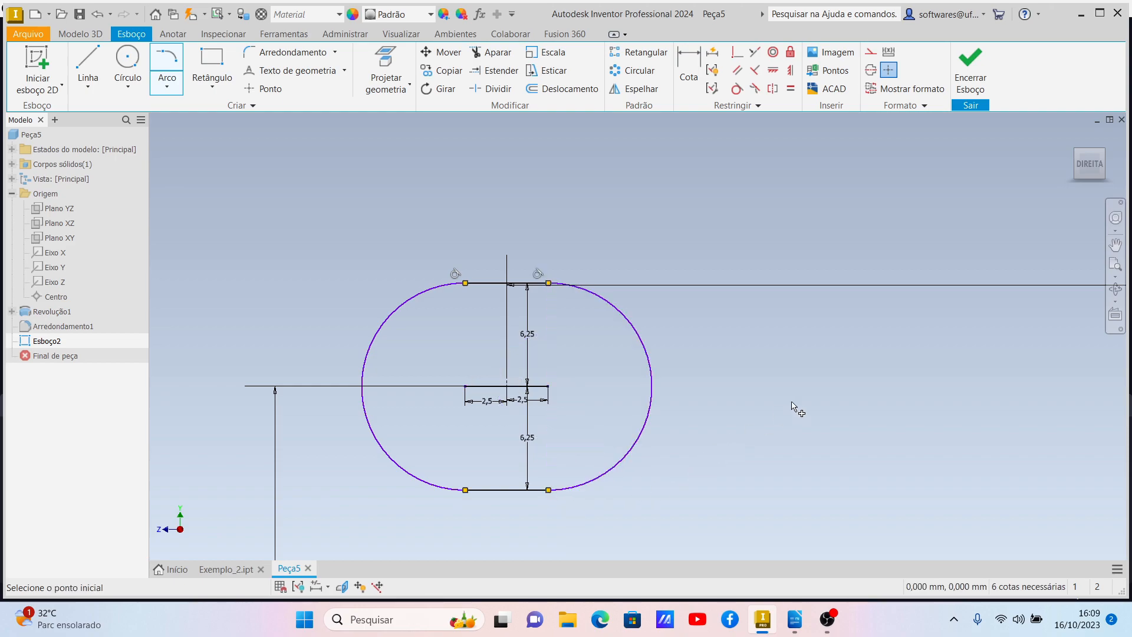
- Draw a vertical line about 69 mm long from the origin up through the hub, and finish the sketch
left_click(1077, 154)
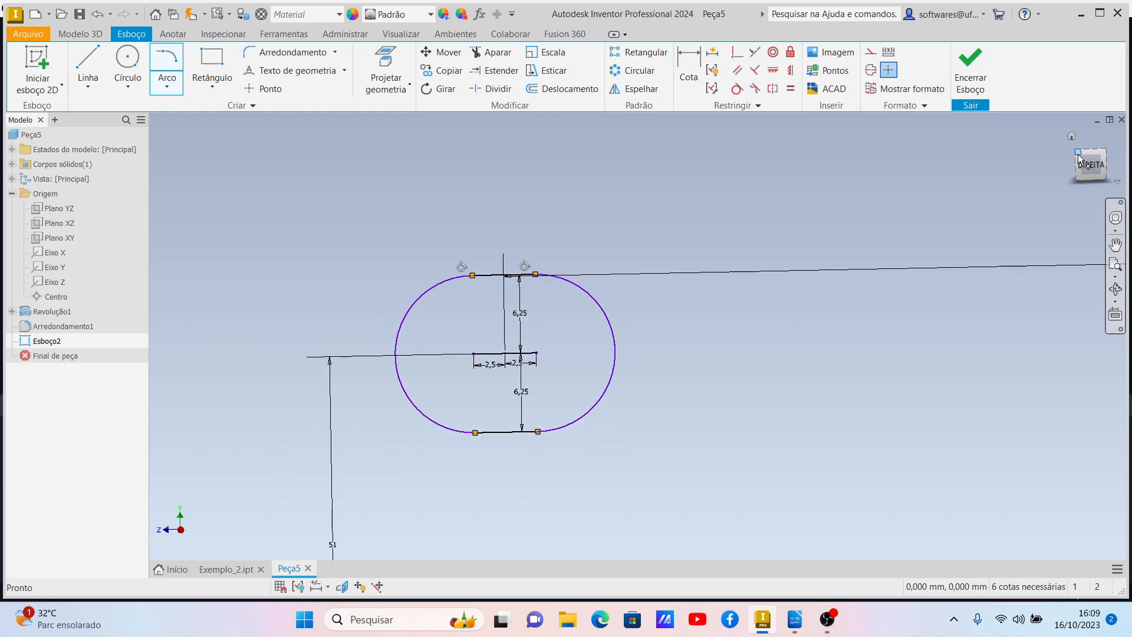
left_click(102, 71)
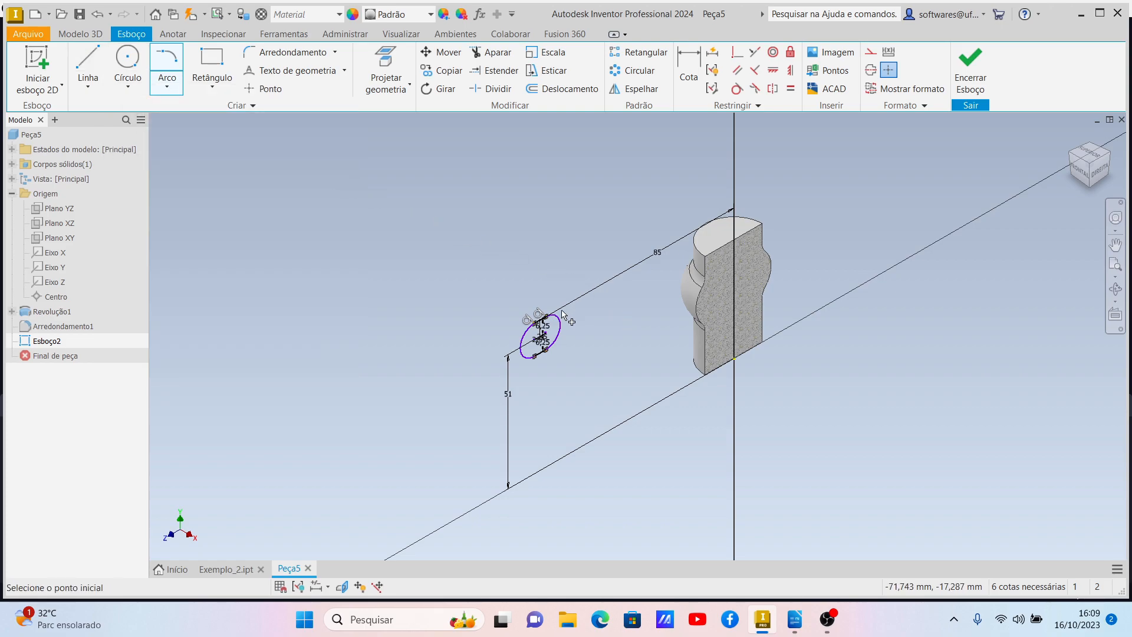
key("Escape")
left_click(91, 62)
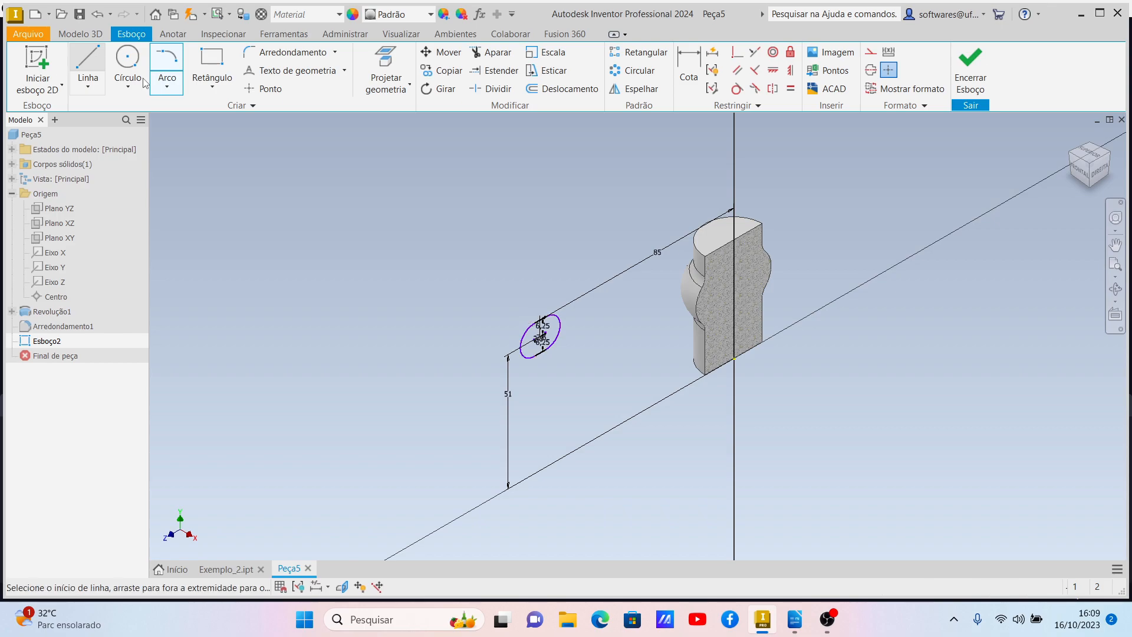
left_click(734, 357)
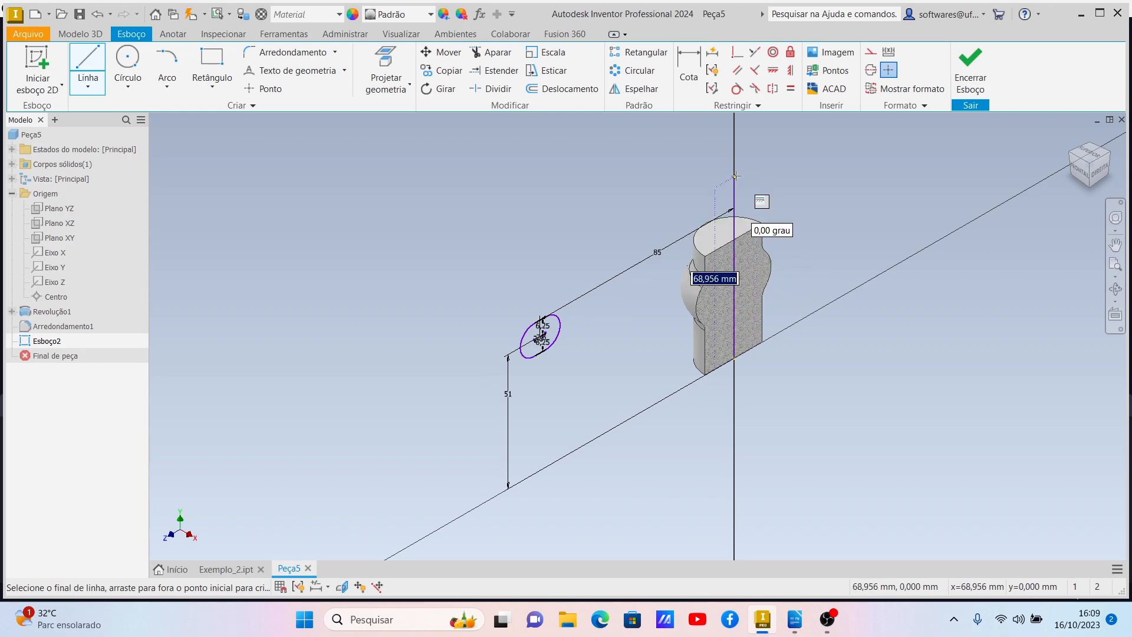
key("Escape")
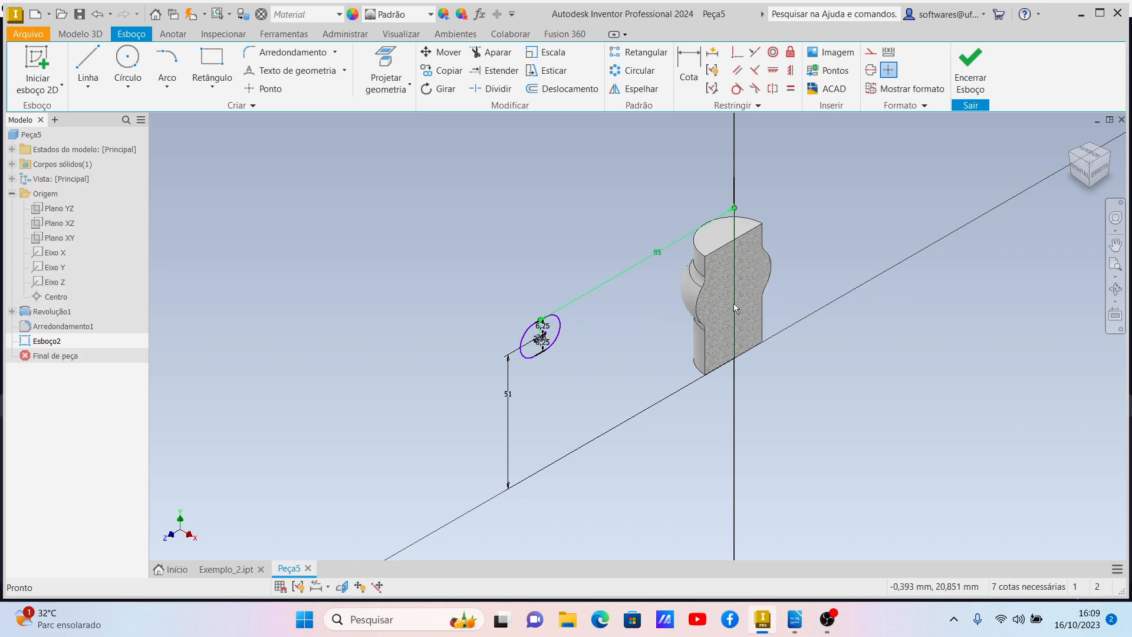
left_click(972, 82)
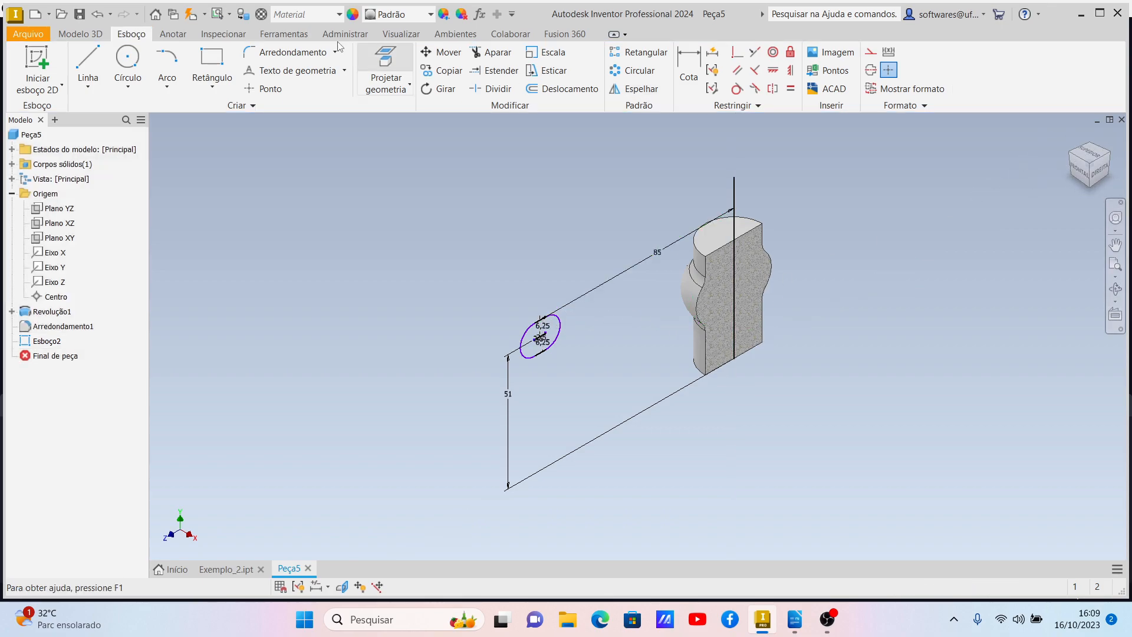
- Revolve the rim profile a full 360° around the vertical line, joining it to the part
left_click(75, 36)
left_click(88, 60)
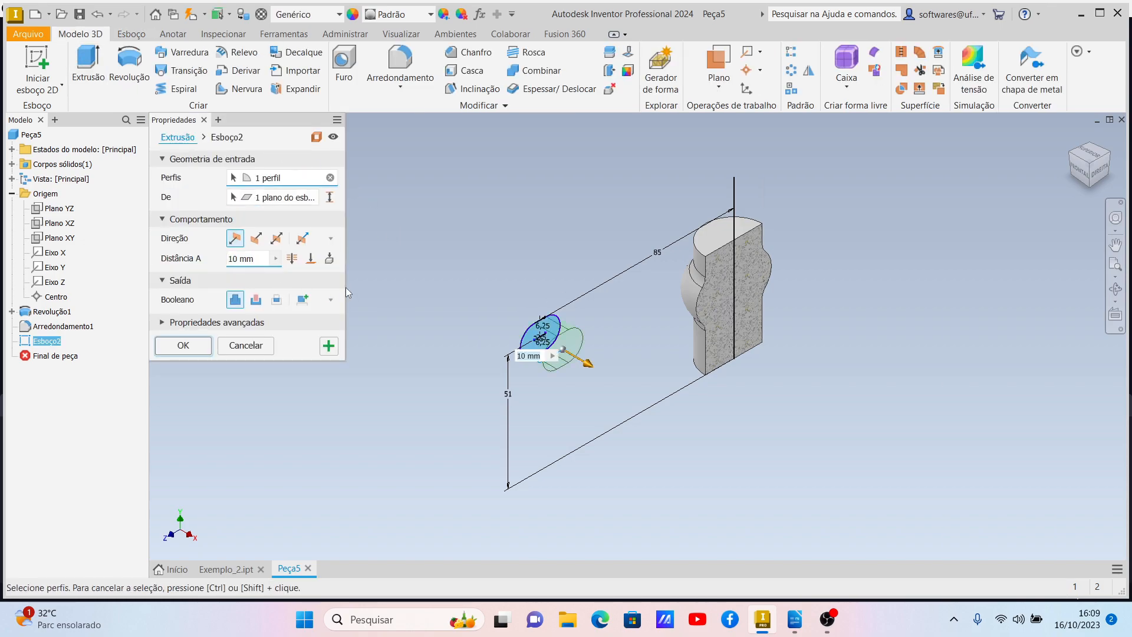
left_click(245, 345)
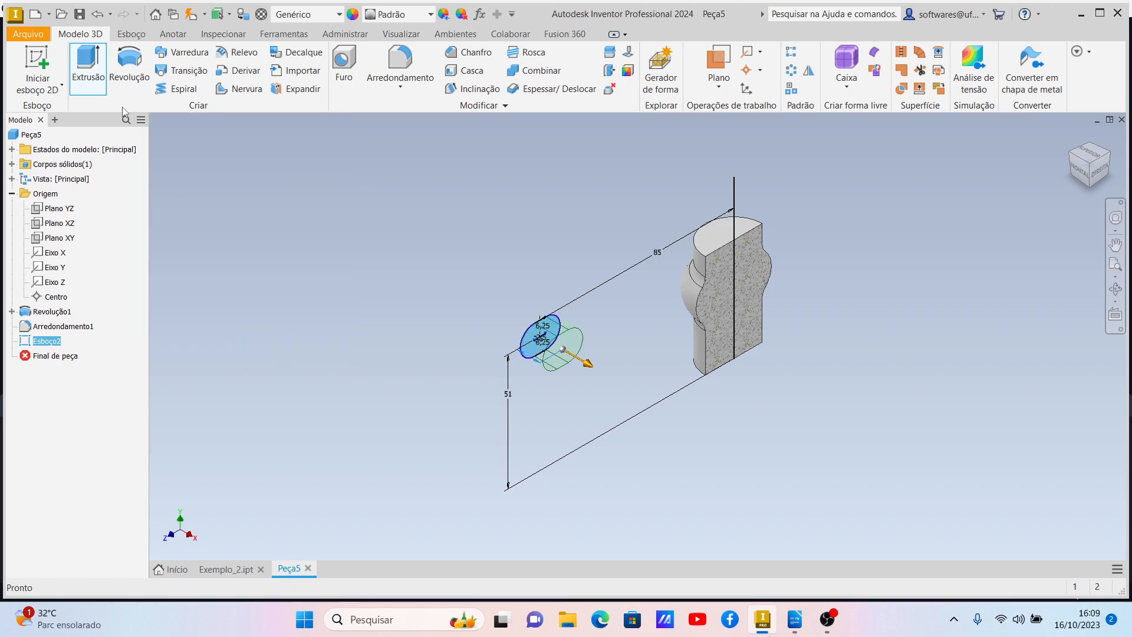
left_click(124, 76)
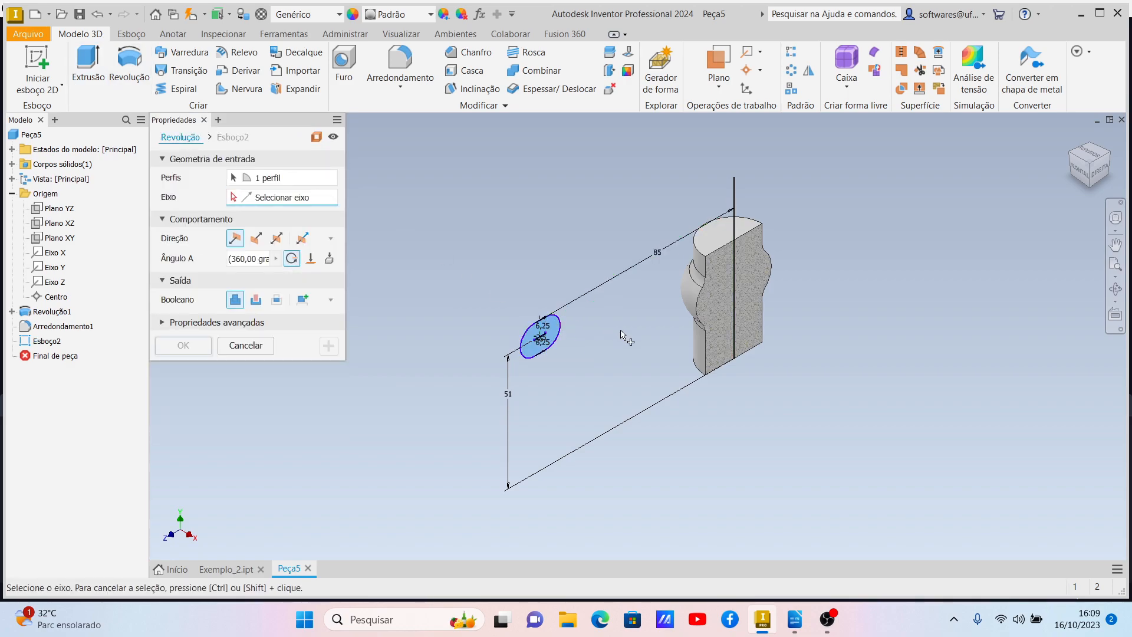
left_click(737, 298)
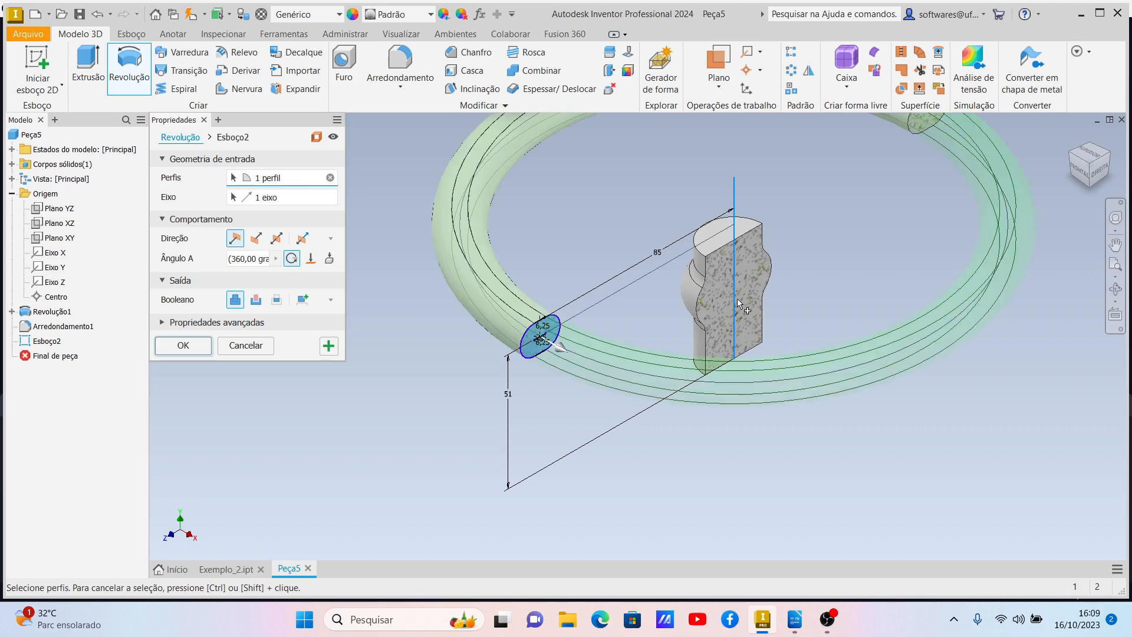
left_click(182, 346)
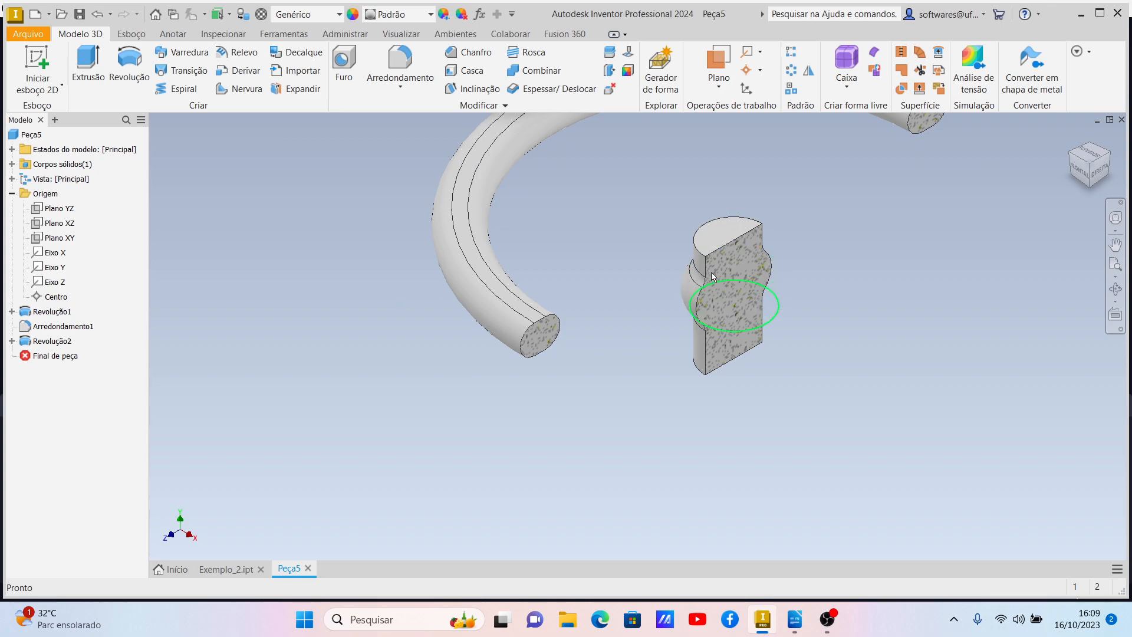
- Remove the half section view to show the complete hub and rim
left_click(411, 37)
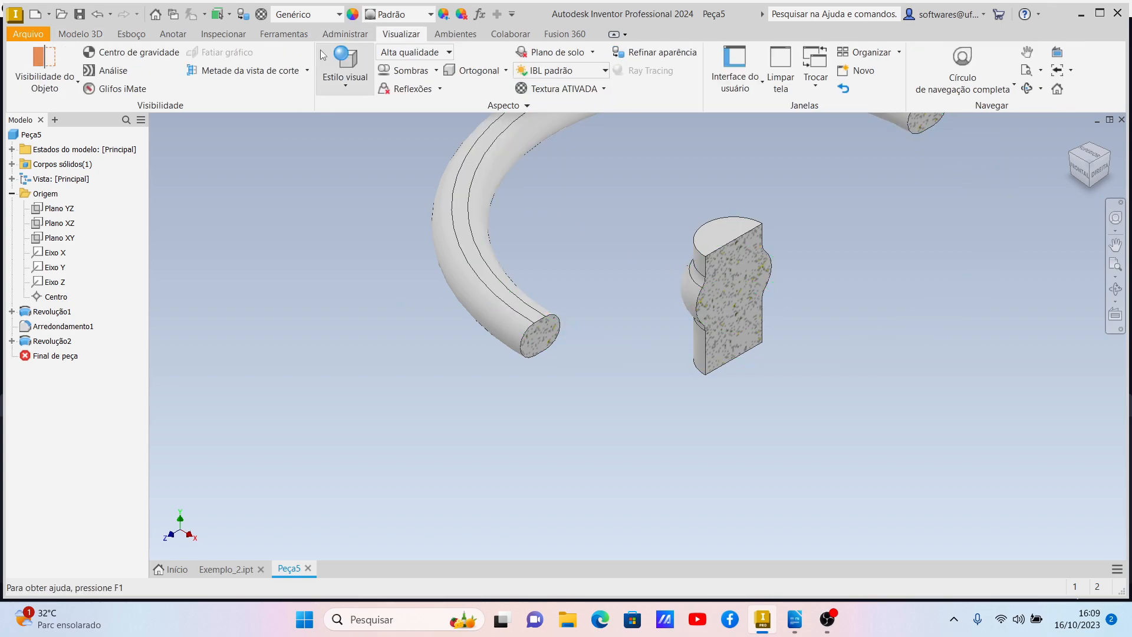
left_click(307, 70)
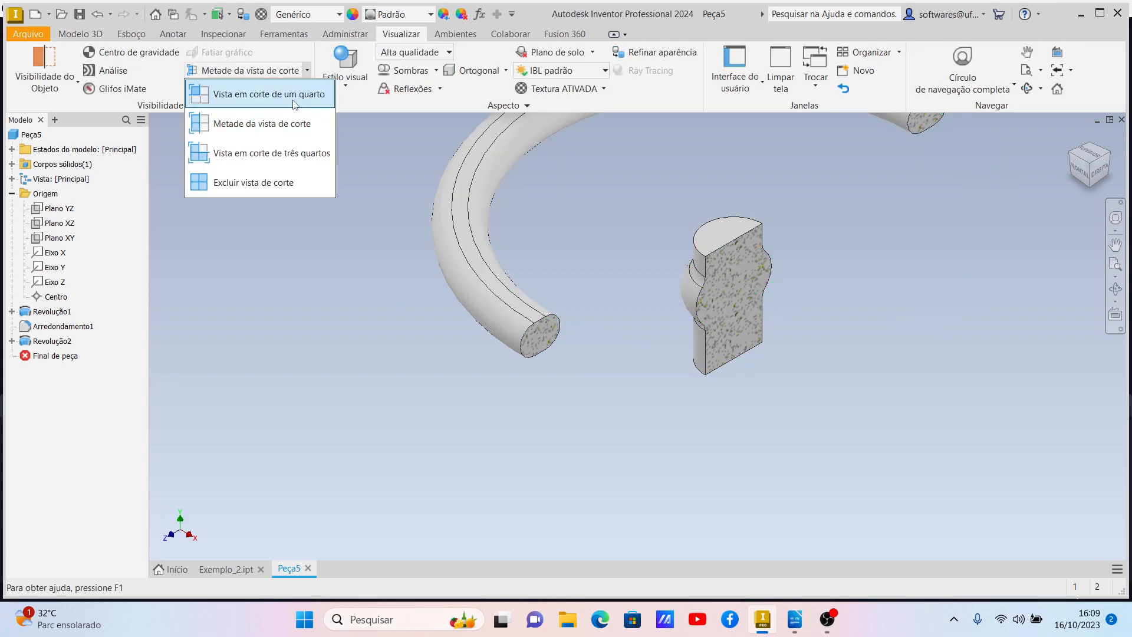
left_click(266, 181)
left_click(1107, 174)
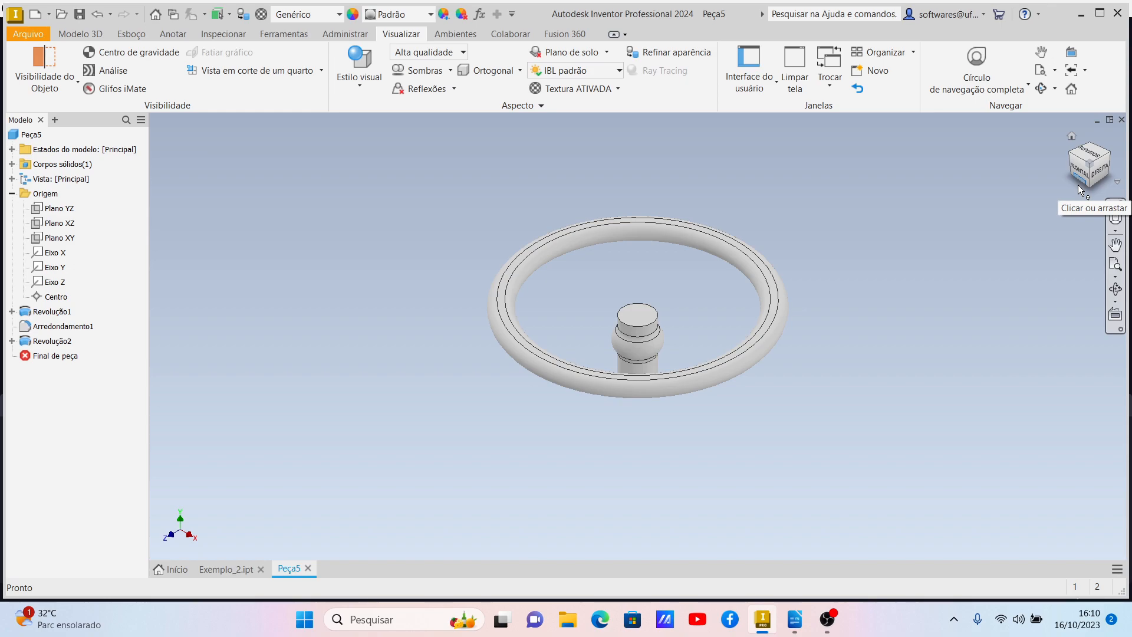
- Examine the curved spokes of the reference handwheel in Exemplo_2 and return to Peça5
left_click(223, 568)
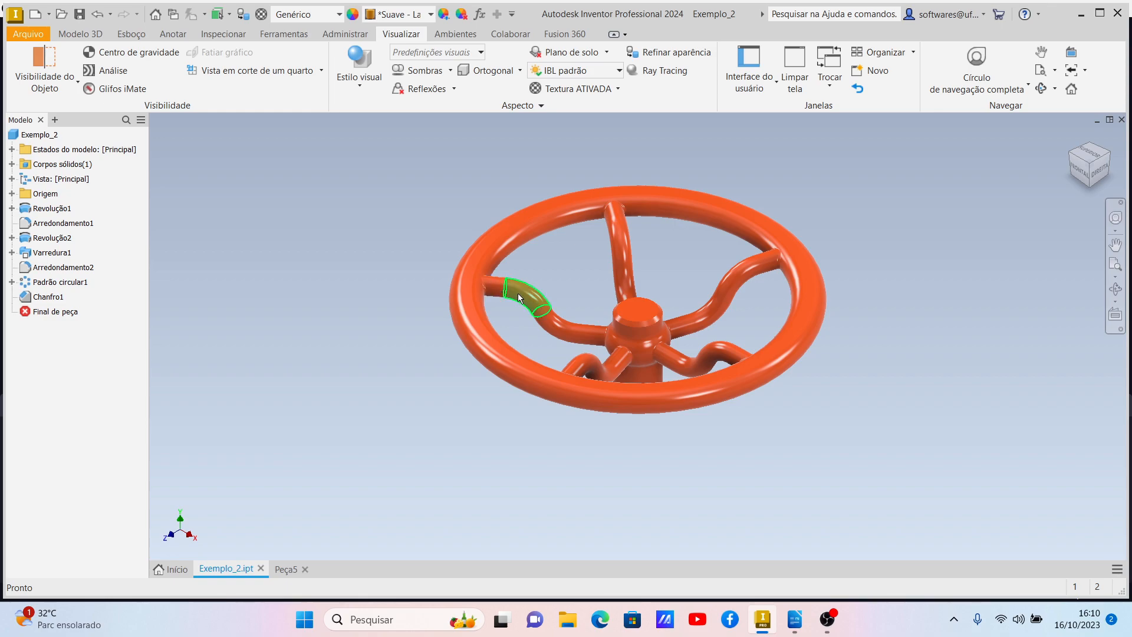
mouse_move(518, 292)
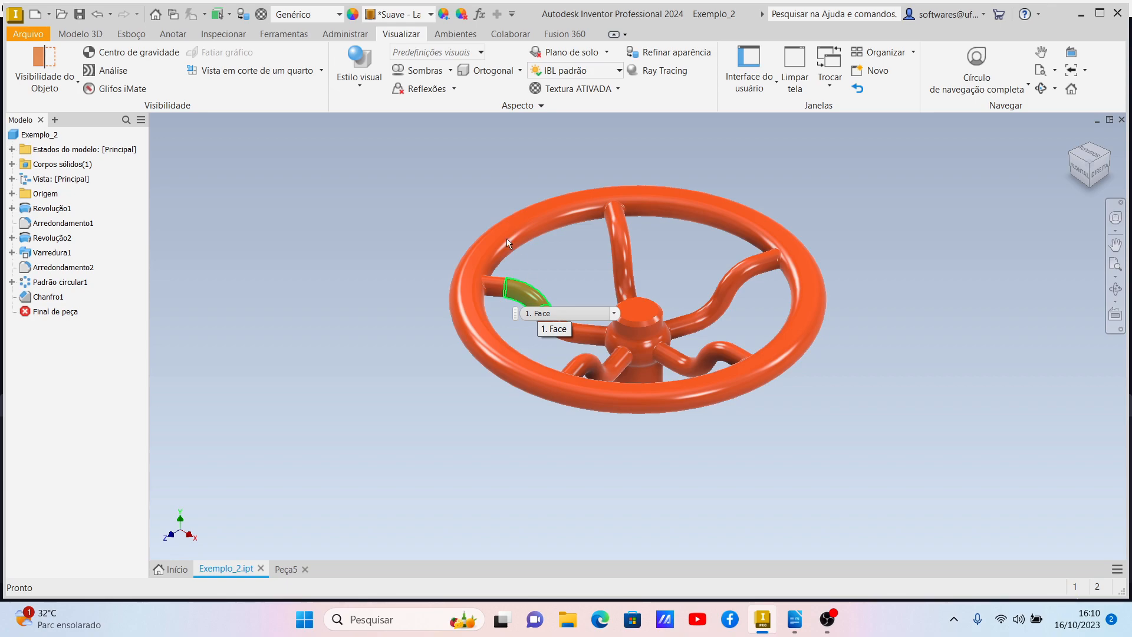
left_click(101, 36)
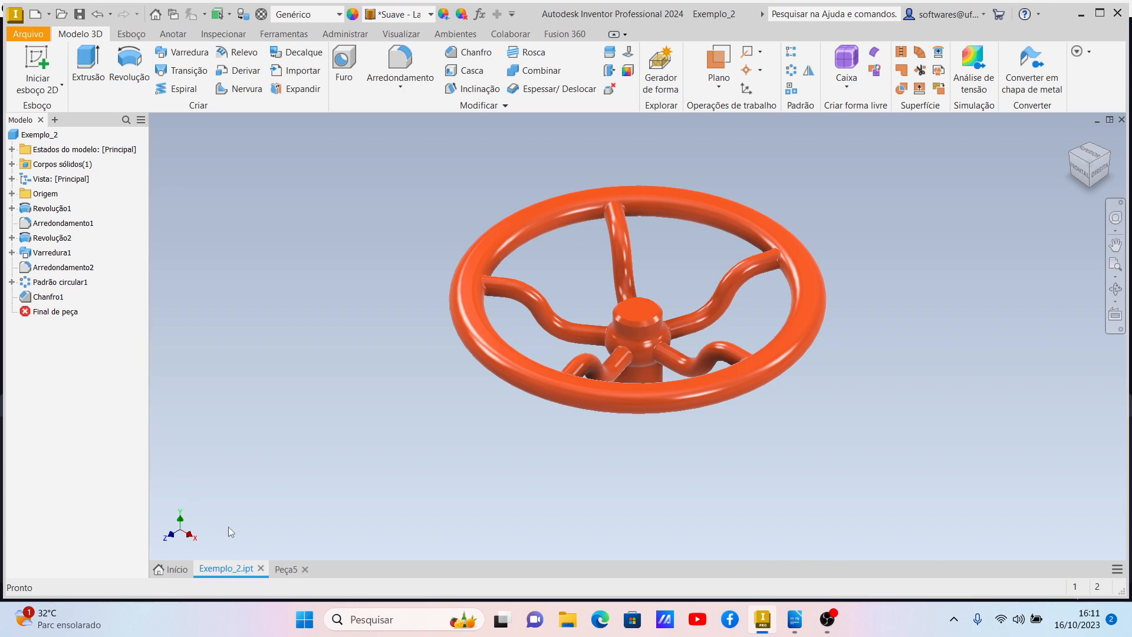
left_click(282, 569)
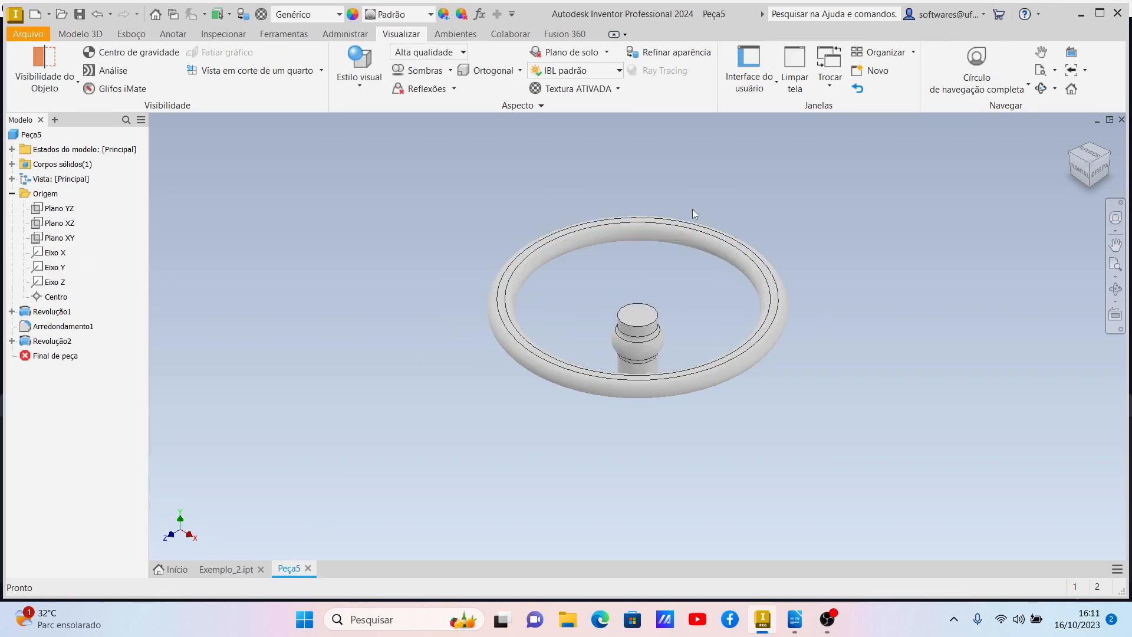
- Apply a half section view through the hub and rim on the YZ plane
left_click(321, 71)
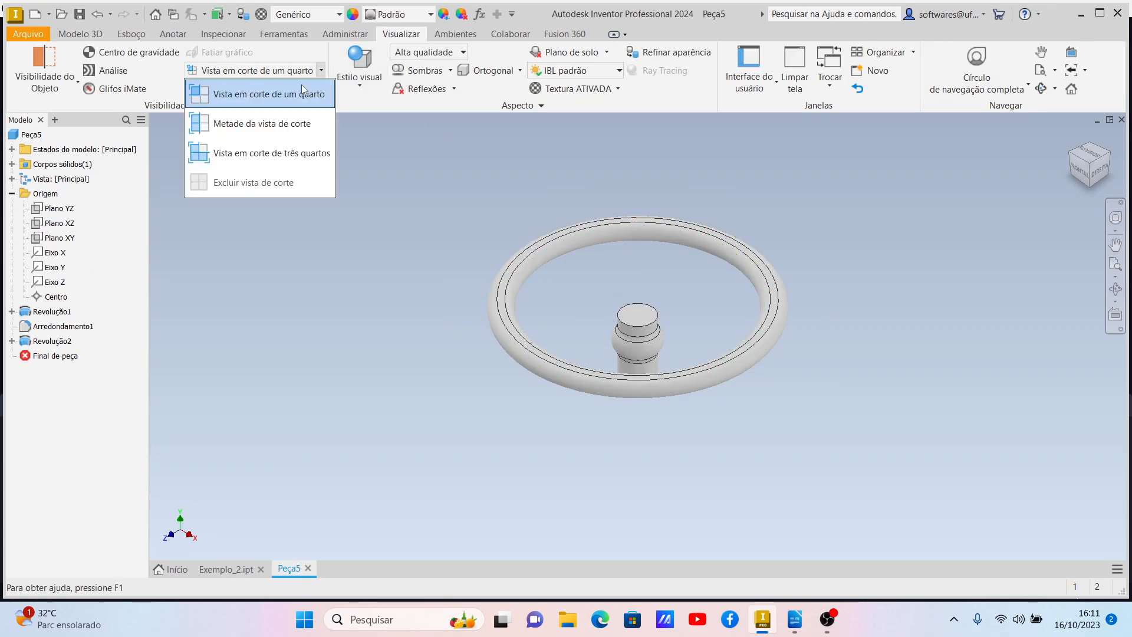
left_click(278, 123)
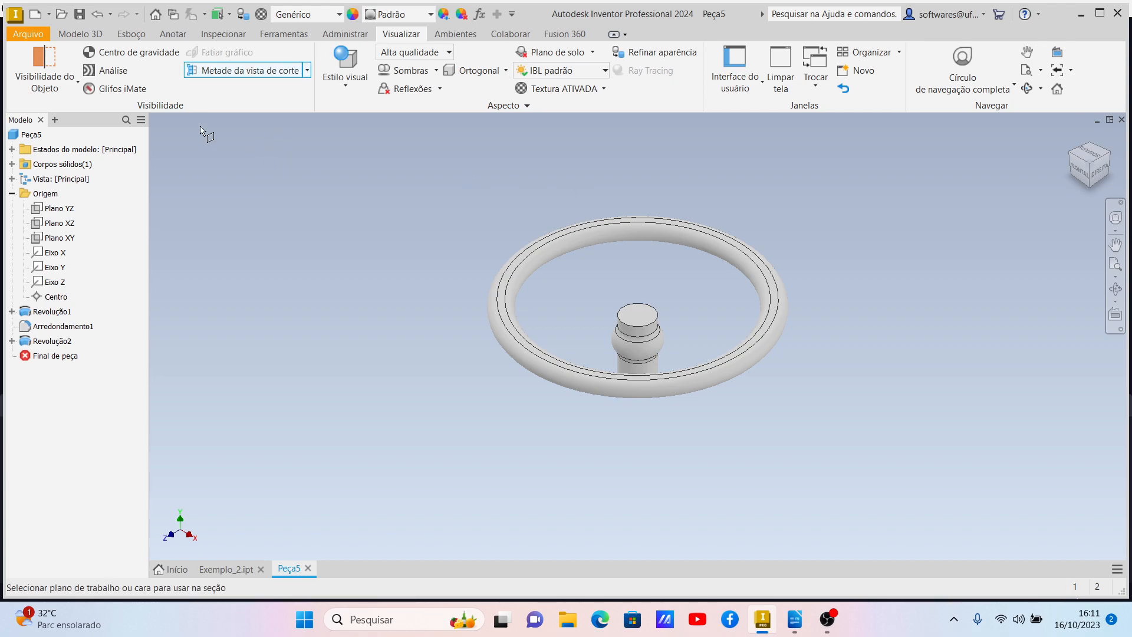
left_click(58, 208)
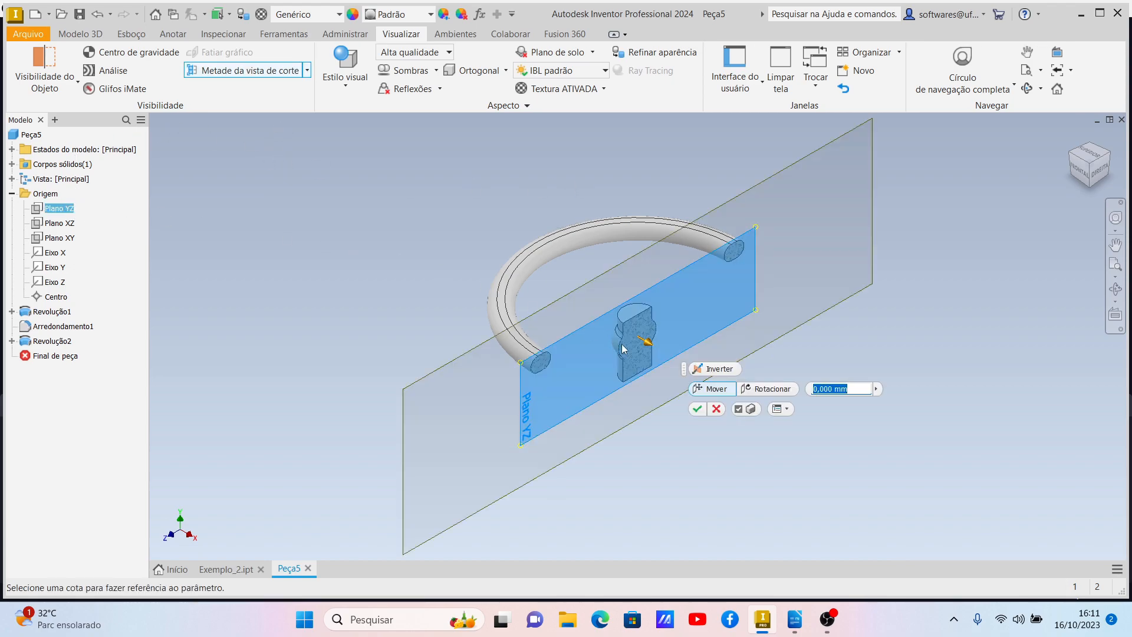
left_click(696, 409)
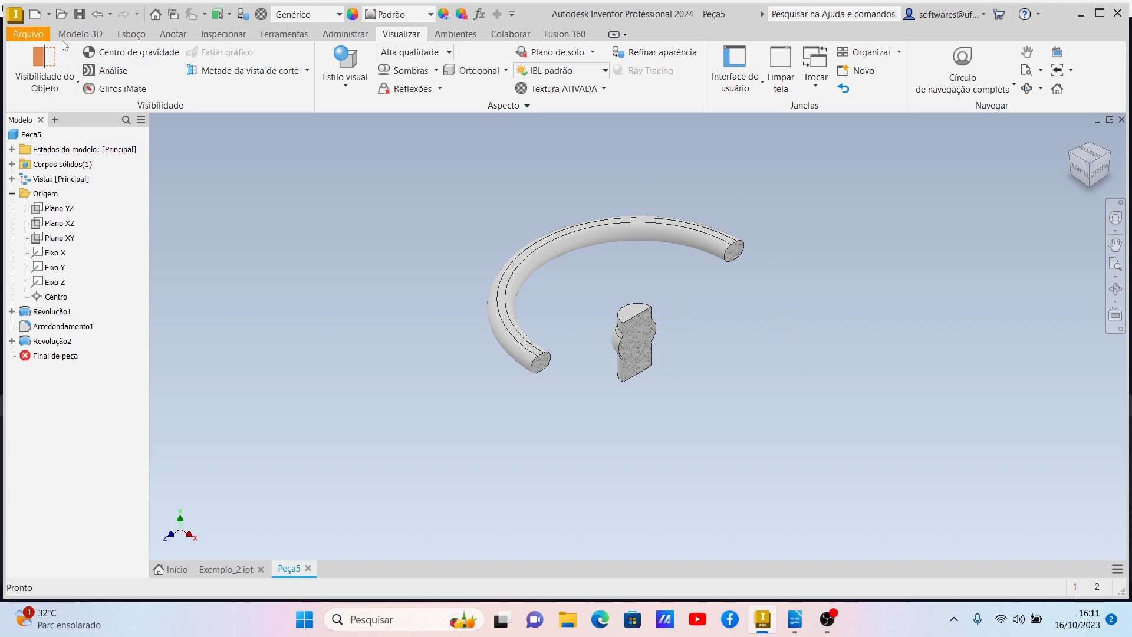
- Start a new 2D sketch on the YZ plane
left_click(121, 34)
left_click(37, 59)
left_click(47, 210)
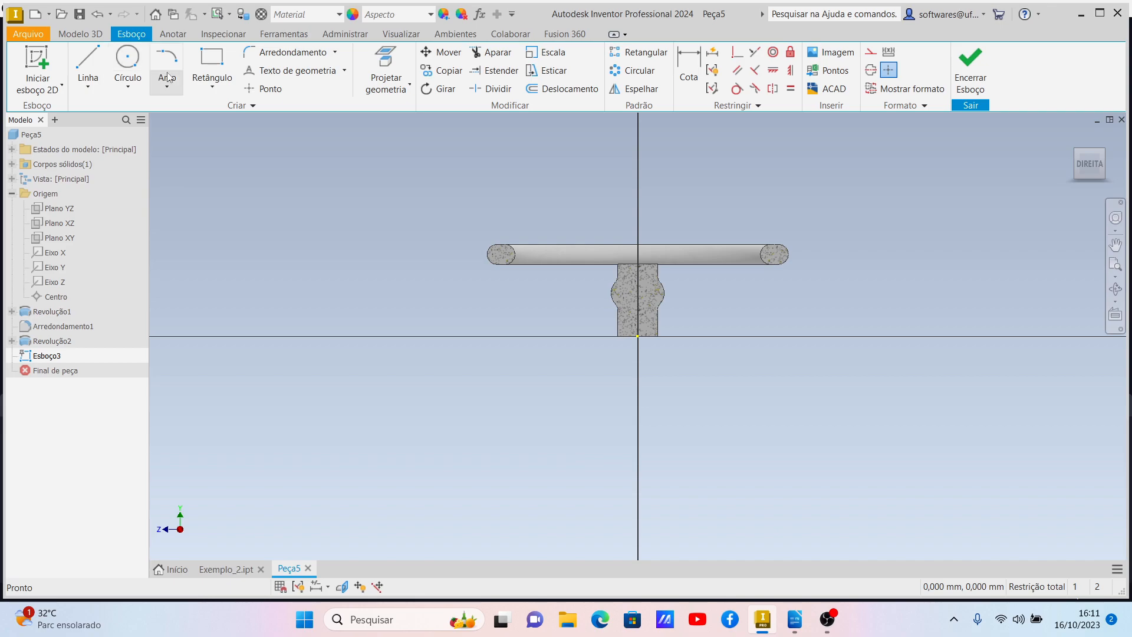
- Place a sketch point on the hub's vertical axis and dimension it 27 mm above the origin
left_click(248, 88)
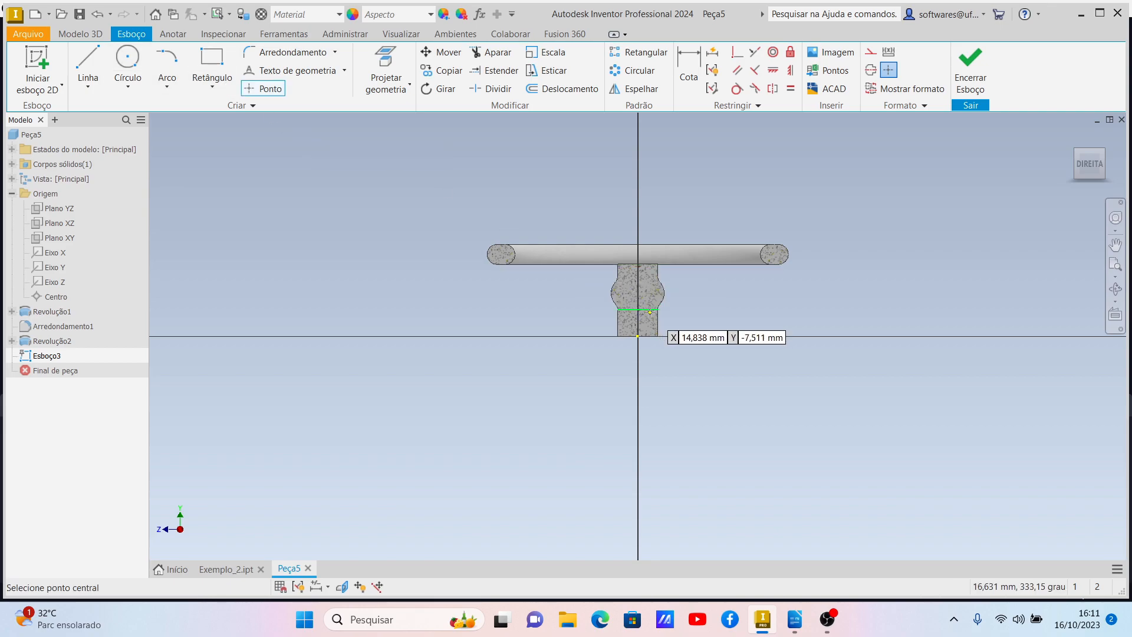
scroll(649, 311, "up", 5)
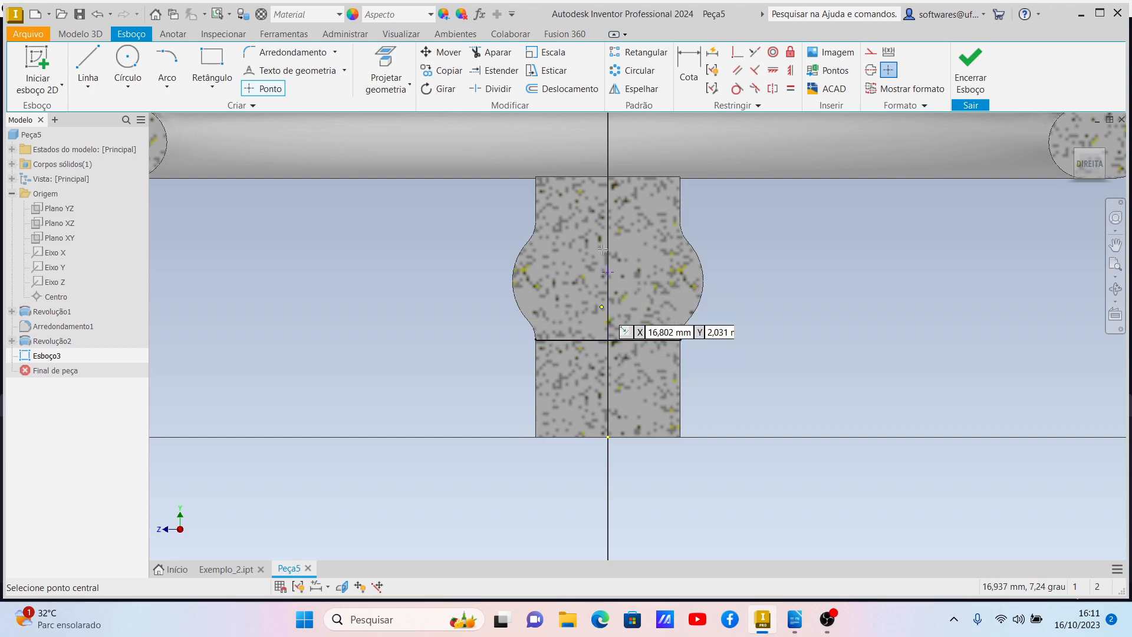
left_click(599, 274)
key("d")
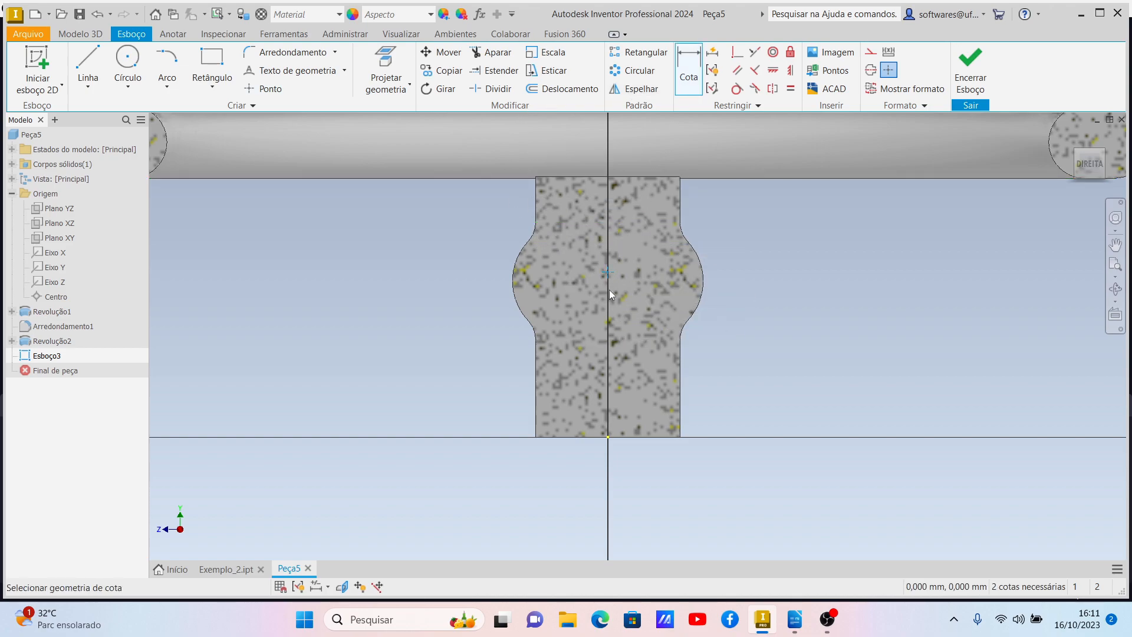
left_click(608, 439)
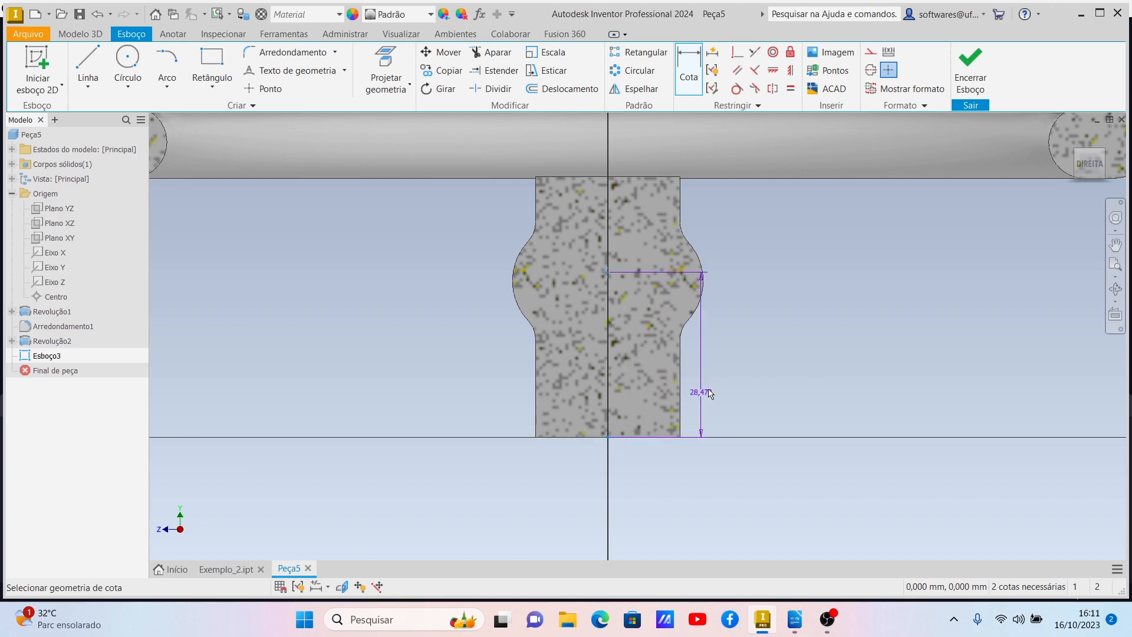
left_click(727, 384)
type("27")
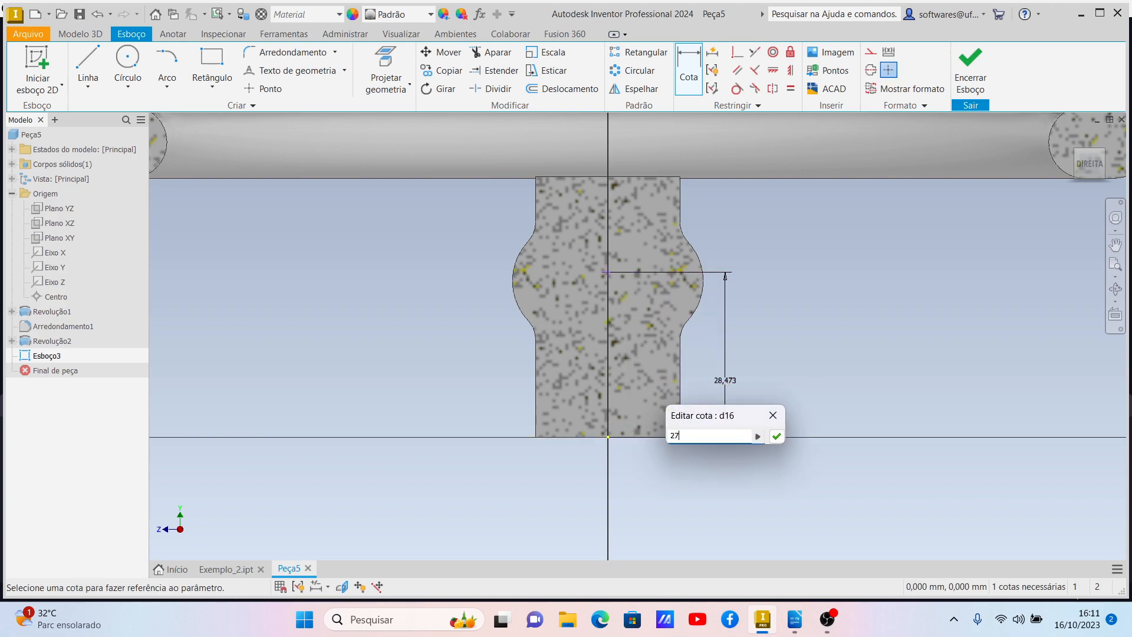
key("Return")
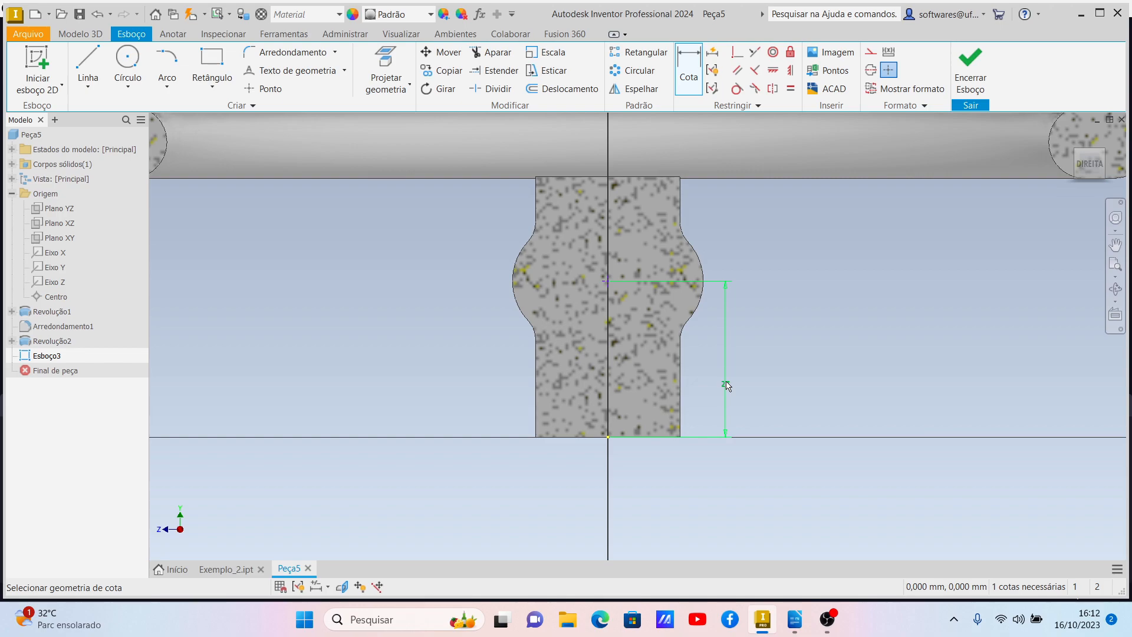
- Draw a horizontal line across the left rim cross-section, from the middle of its outer arc to the middle of its inner arc
scroll(582, 285, "down", 3)
scroll(575, 289, "up", 5)
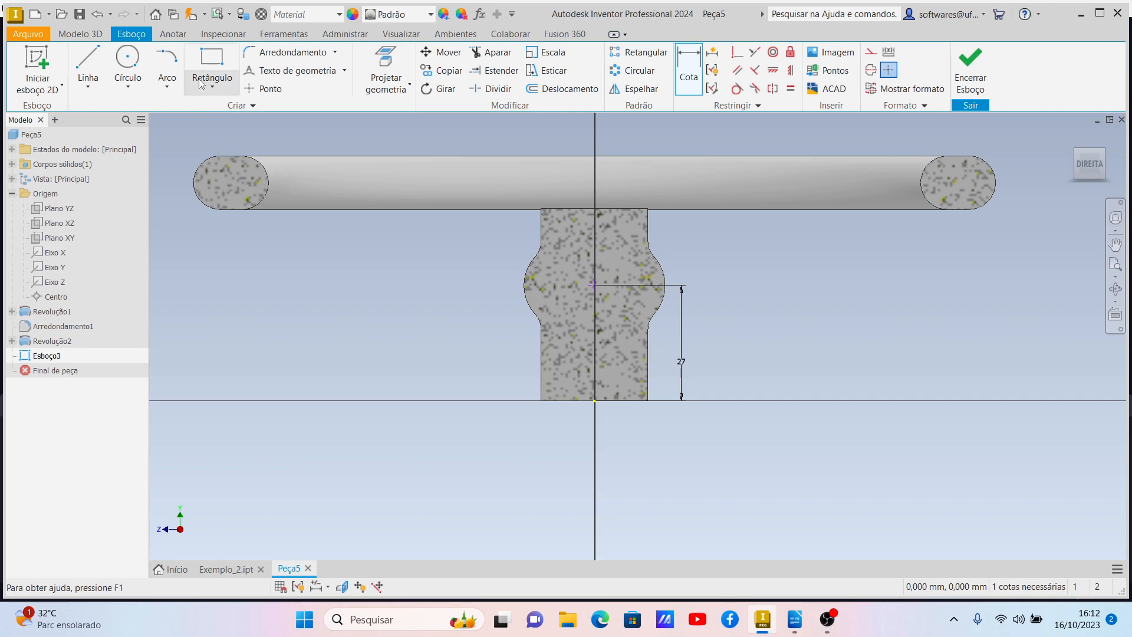
left_click(94, 62)
scroll(171, 157, "down", 5)
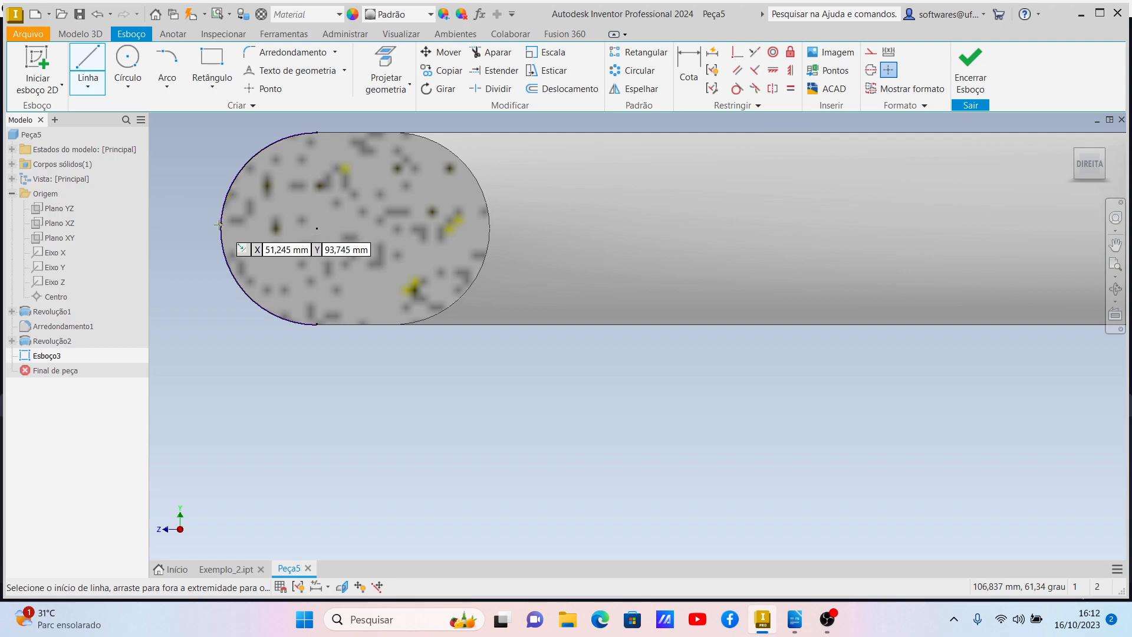
left_click(221, 228)
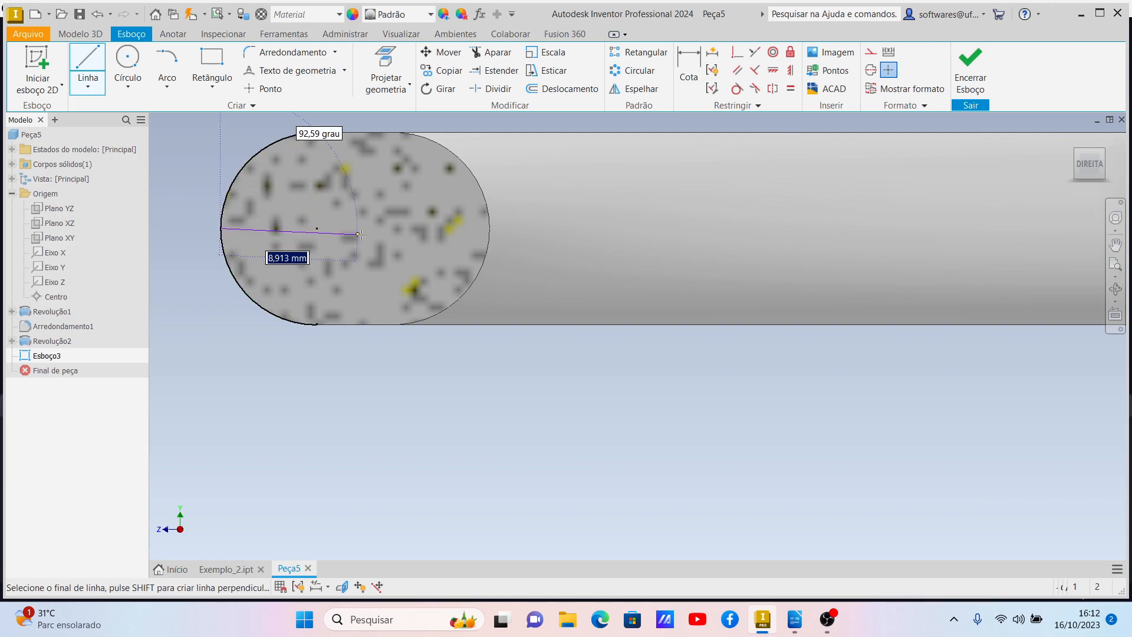
left_click(489, 228)
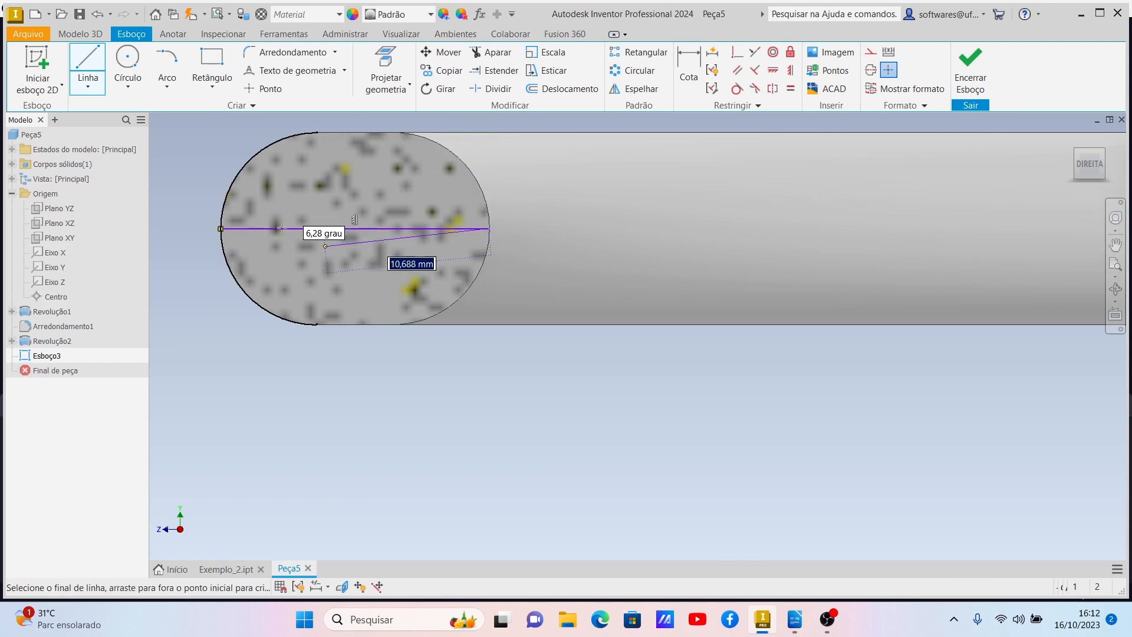
- Place a sketch point at the midpoint of the horizontal line across the rim cross-section and delete the line
left_click(265, 88)
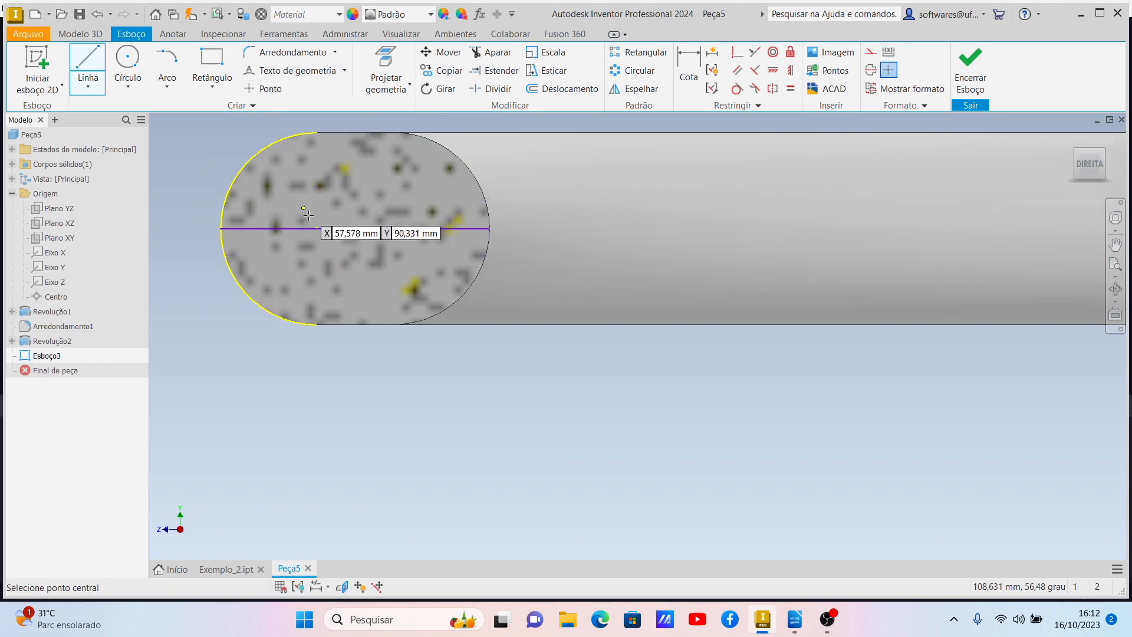
left_click(354, 229)
key("Escape")
left_click(419, 227)
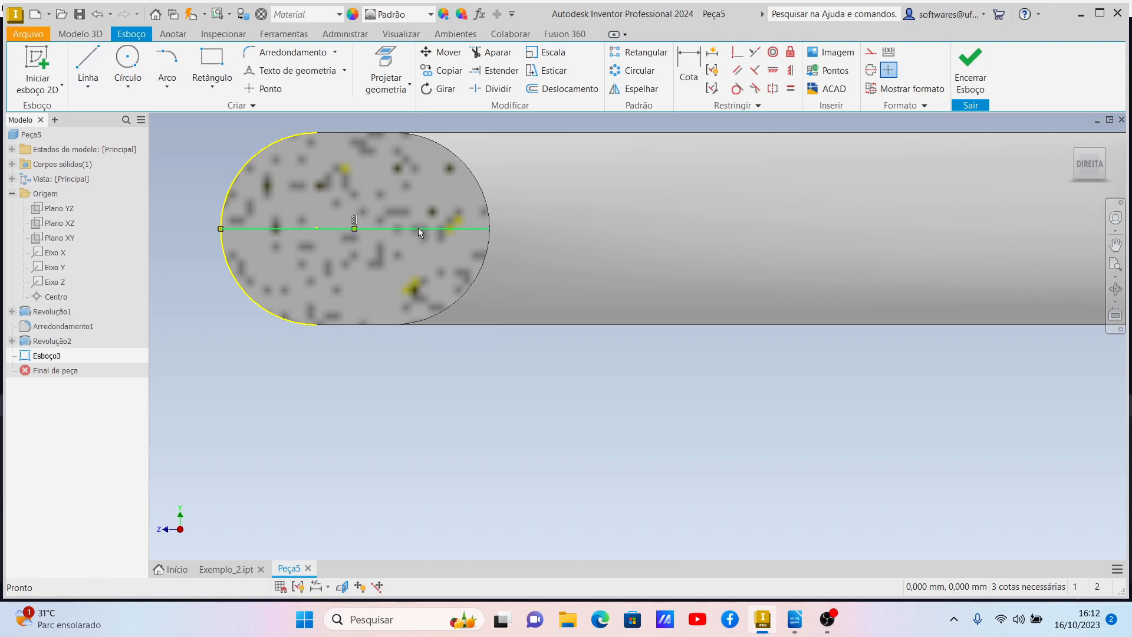
key("Delete")
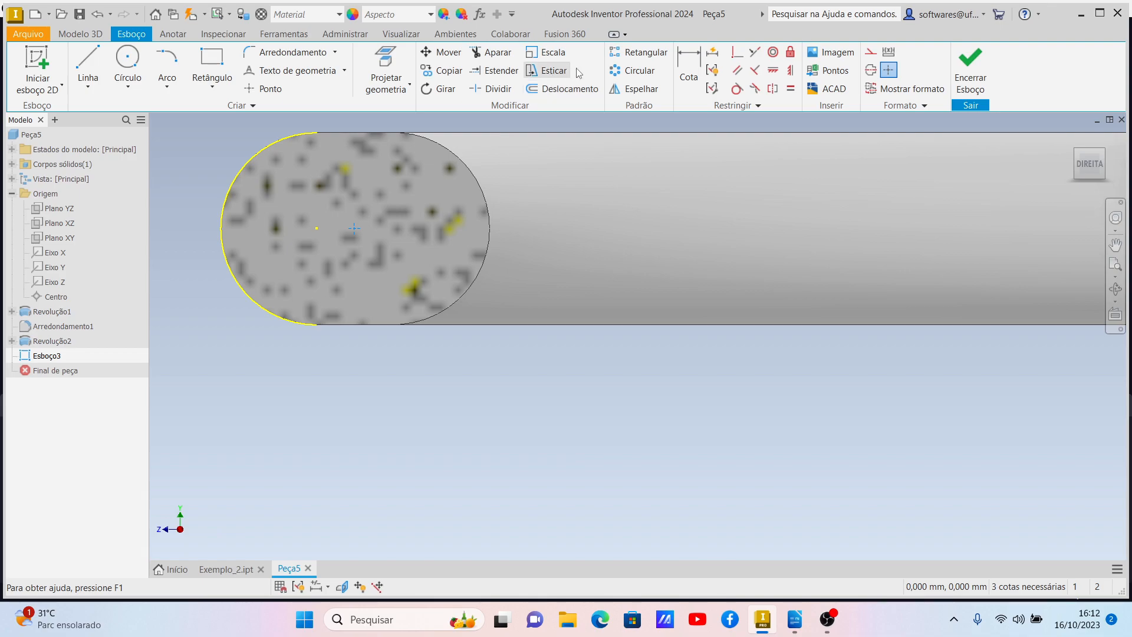
- Fix the point at the rim cross-section's centre and try the same constraint on the hub axis point
left_click(795, 54)
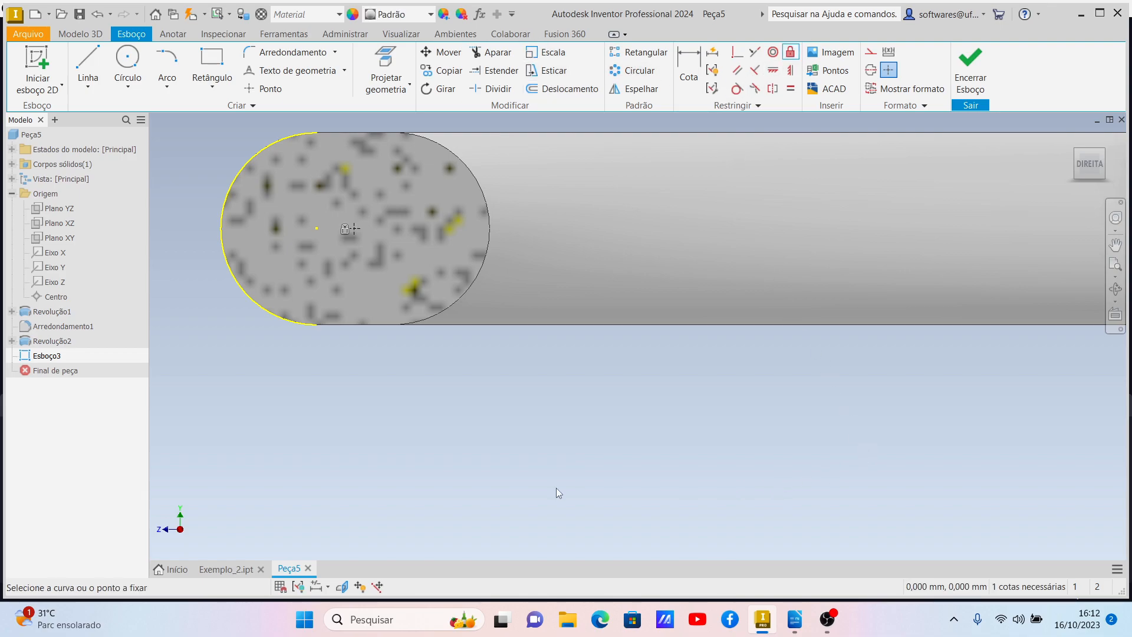
left_click(1116, 244)
left_click_drag(920, 306, 234, 196)
key("Escape")
left_click(794, 430)
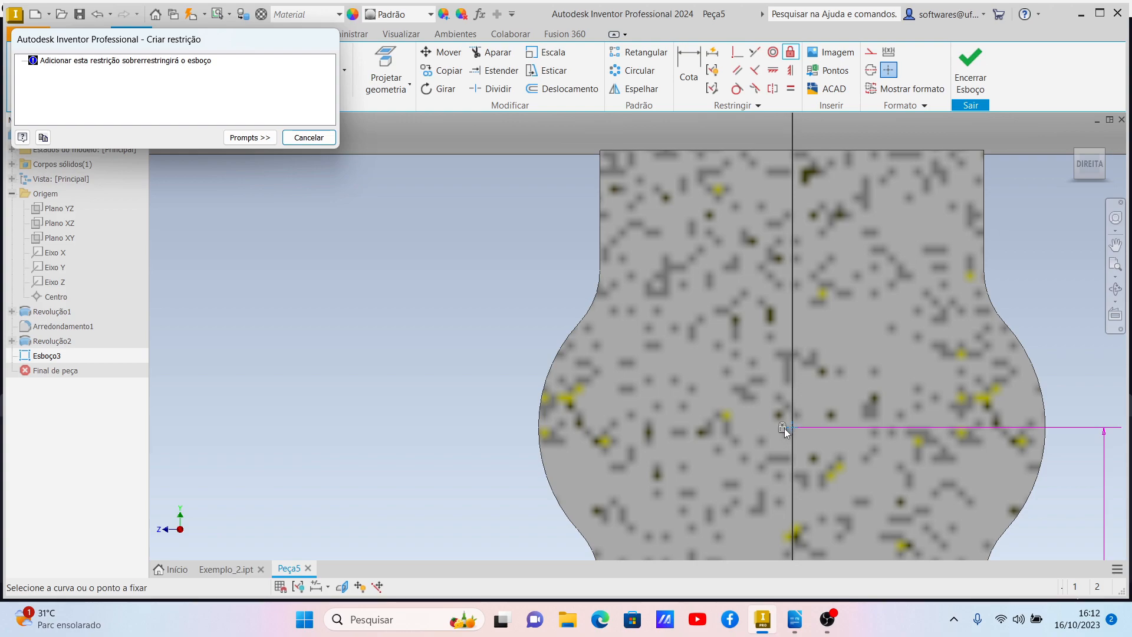
key("Escape")
scroll(703, 389, "down", 4)
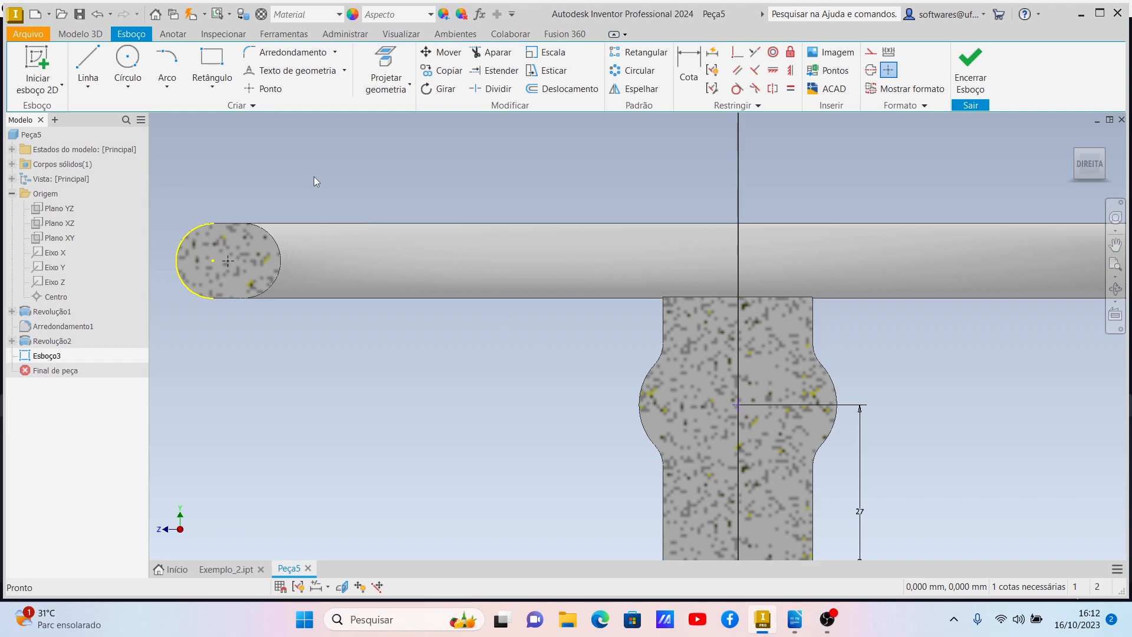
- Draw a horizontal line from the hub axis point towards the left rim section and dimension it 30 mm long
left_click(100, 64)
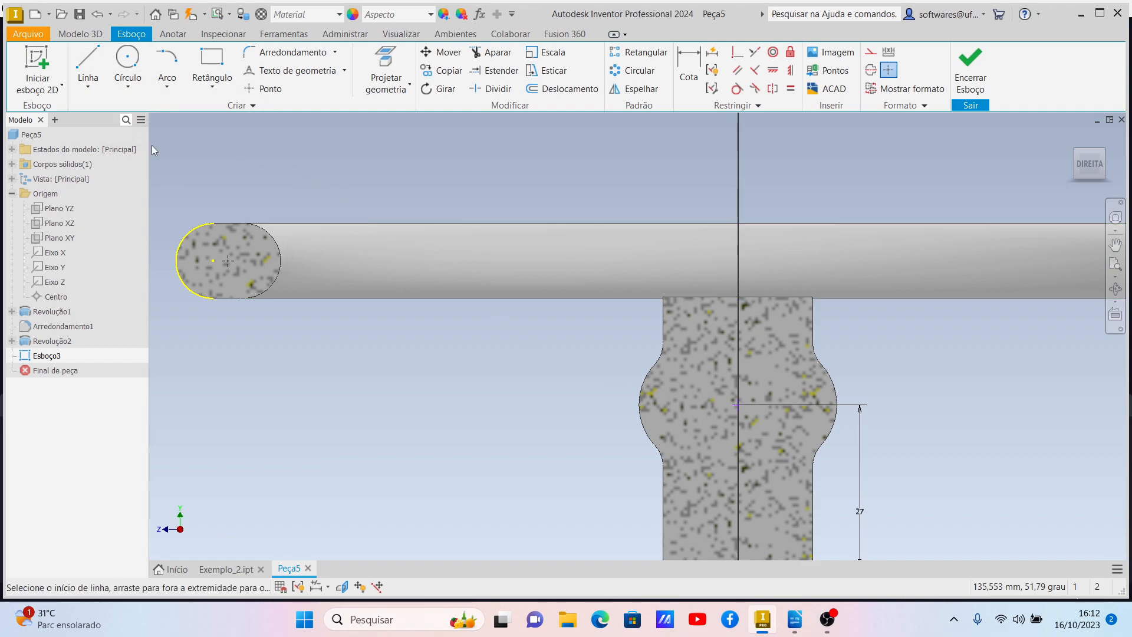
left_click(737, 405)
left_click(595, 405)
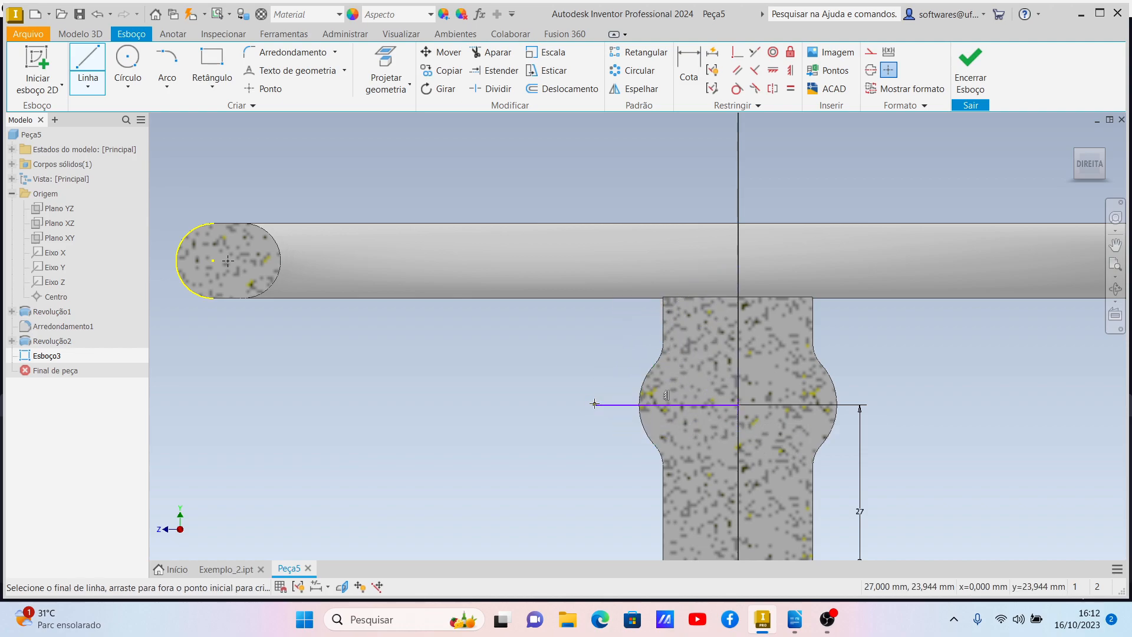
left_click(688, 75)
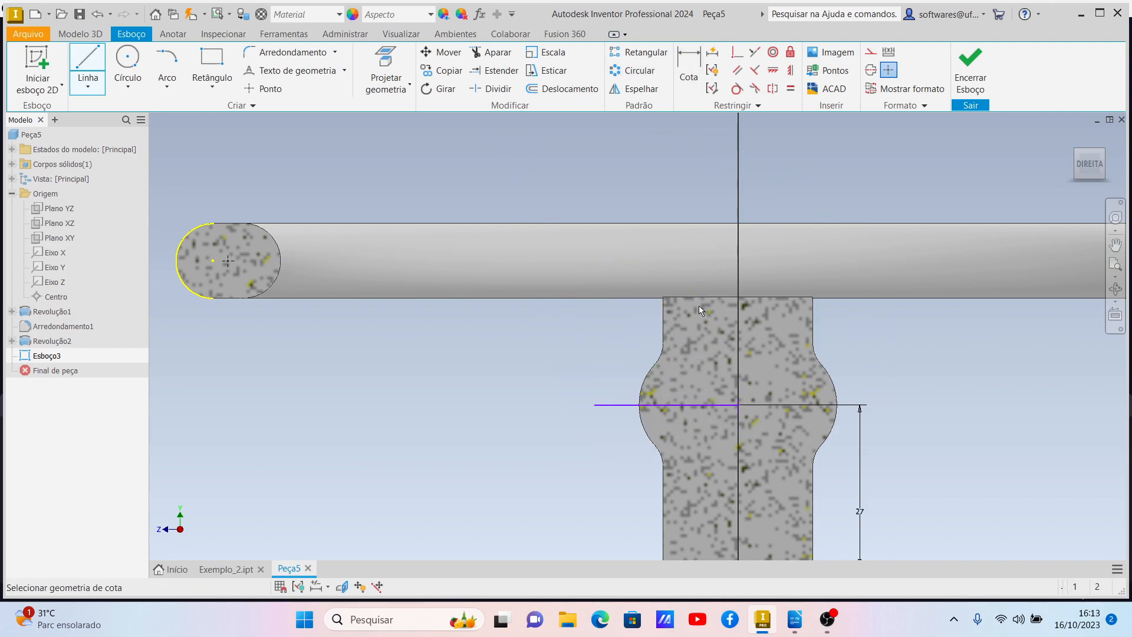
left_click(672, 405)
left_click(639, 473)
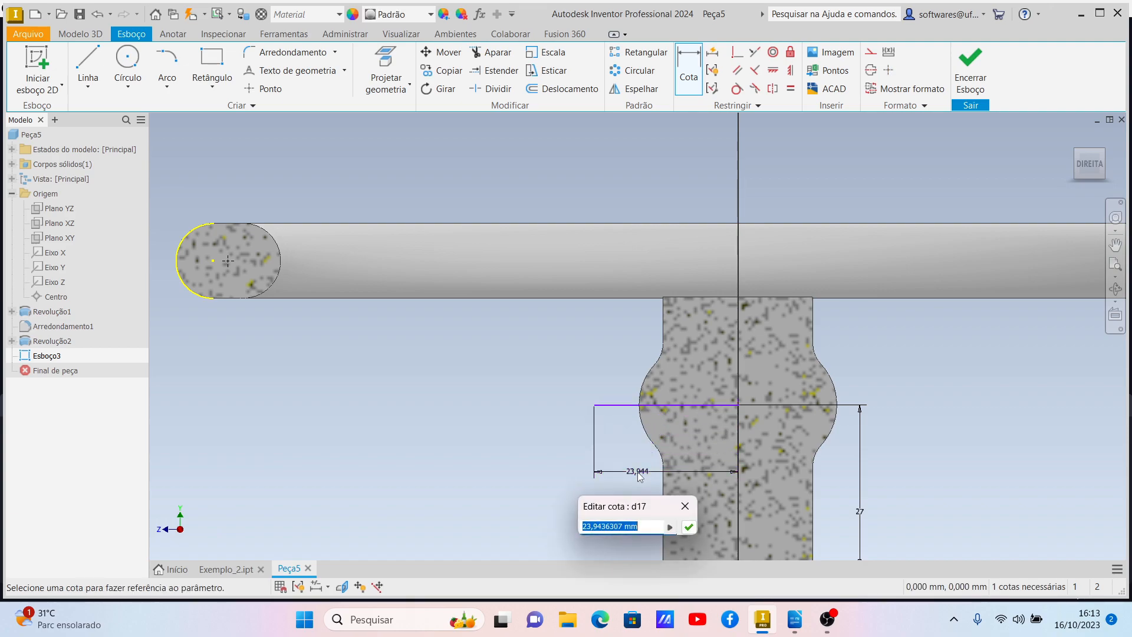
type("30")
key("Return")
key("Escape")
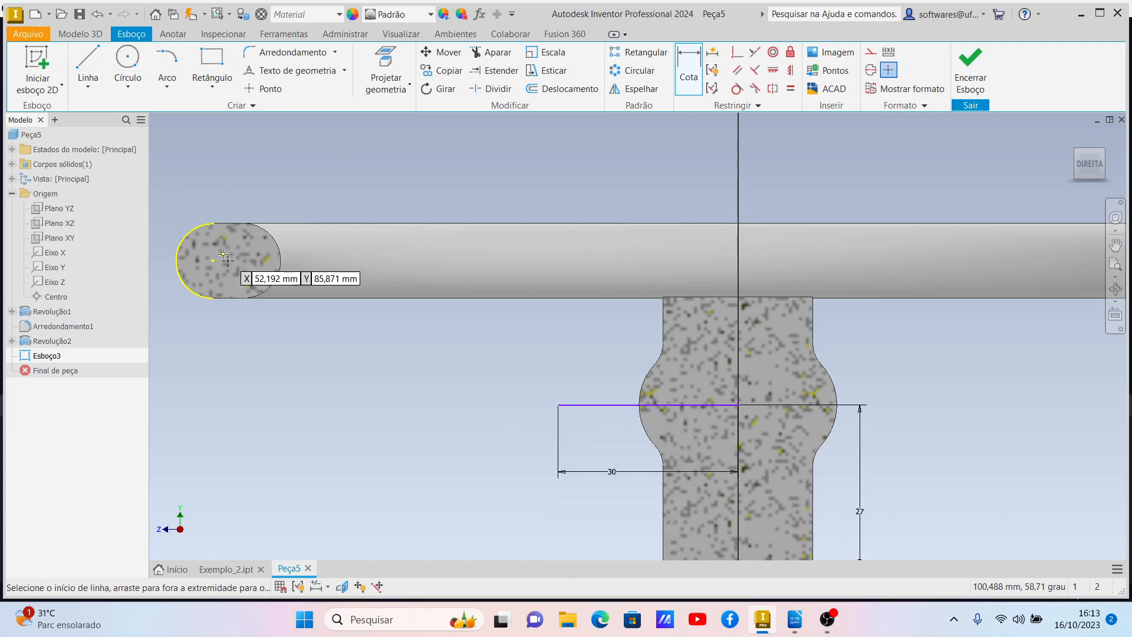
- Draw a short horizontal line from the rim's centre point towards the hub, ending just outside the rim section
left_click(227, 260)
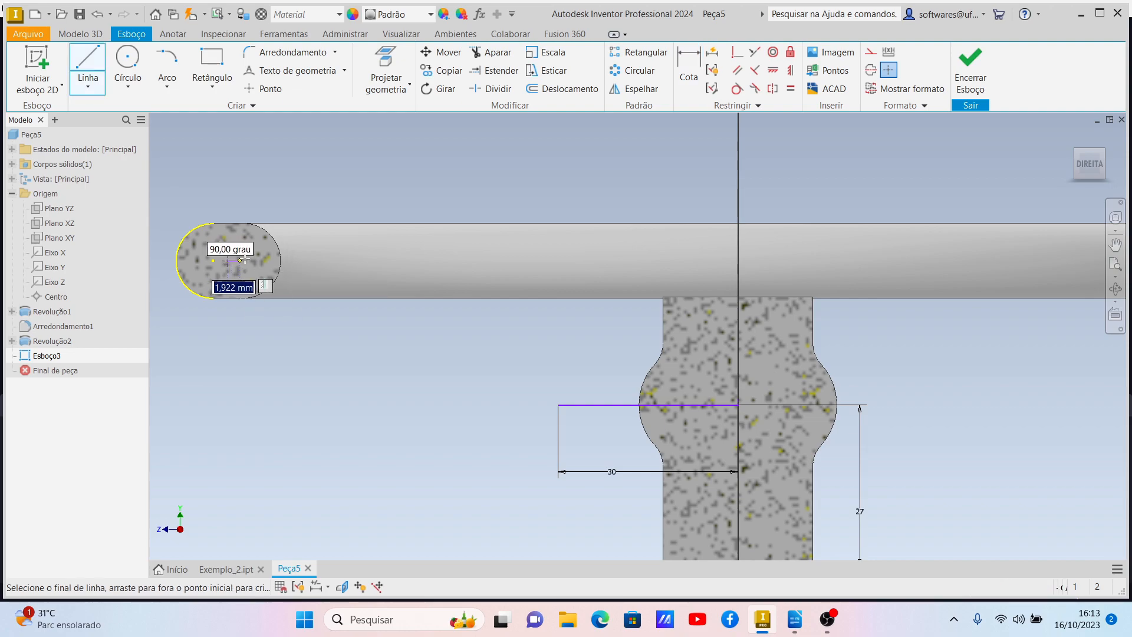
left_click(312, 260)
key("Escape")
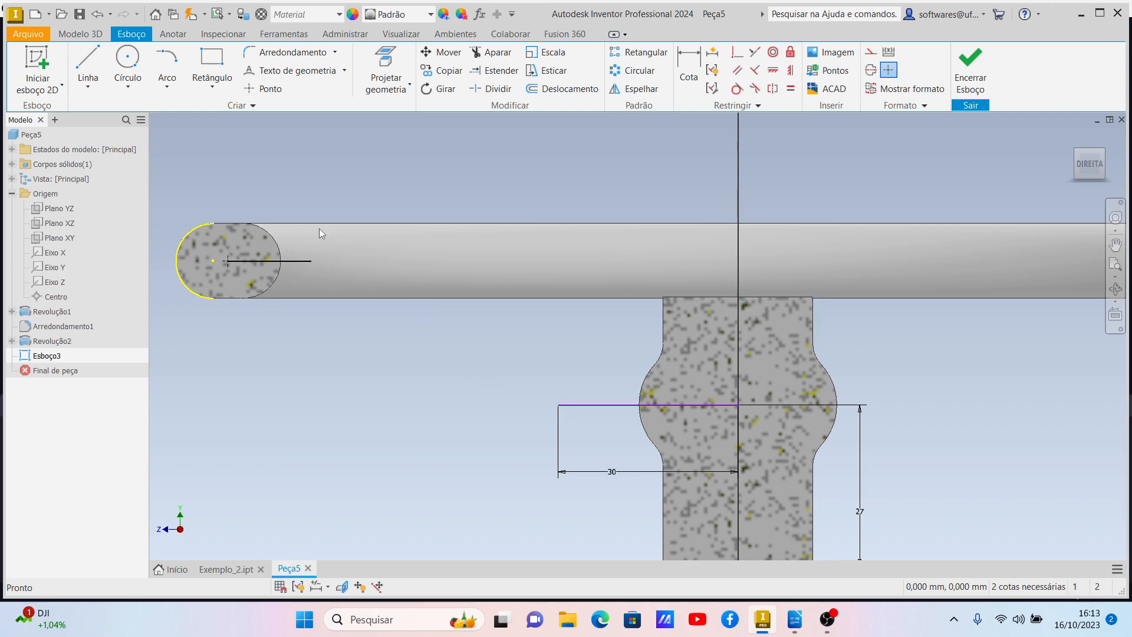
- Join the free ends of the hub and rim lines with an S-curve of two tangent arcs
left_click(168, 87)
left_click(190, 142)
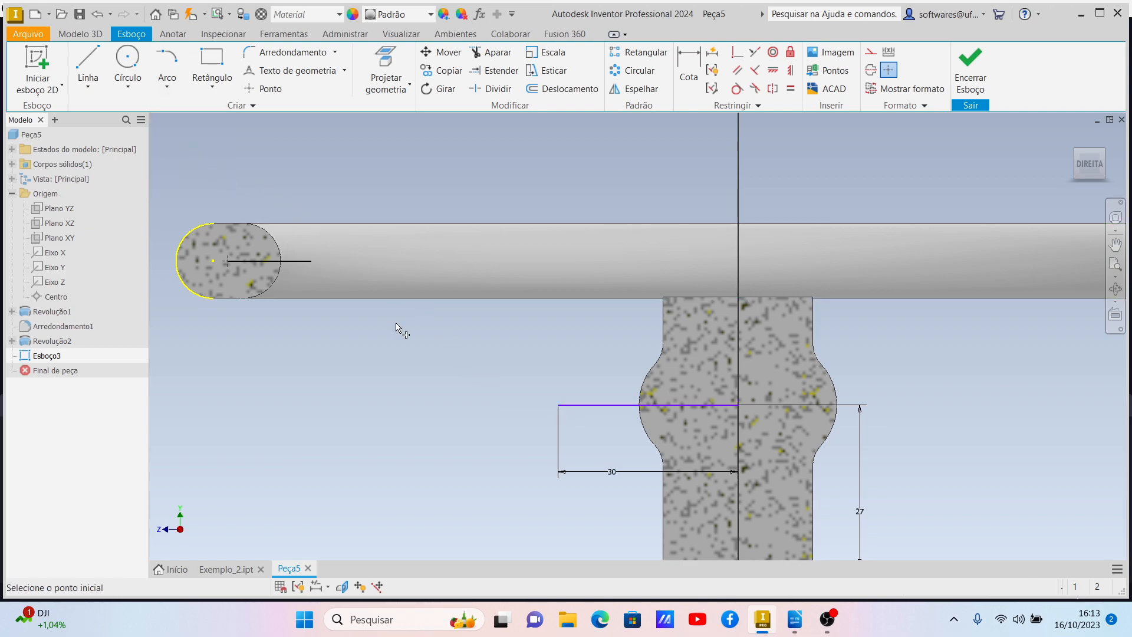
left_click(558, 405)
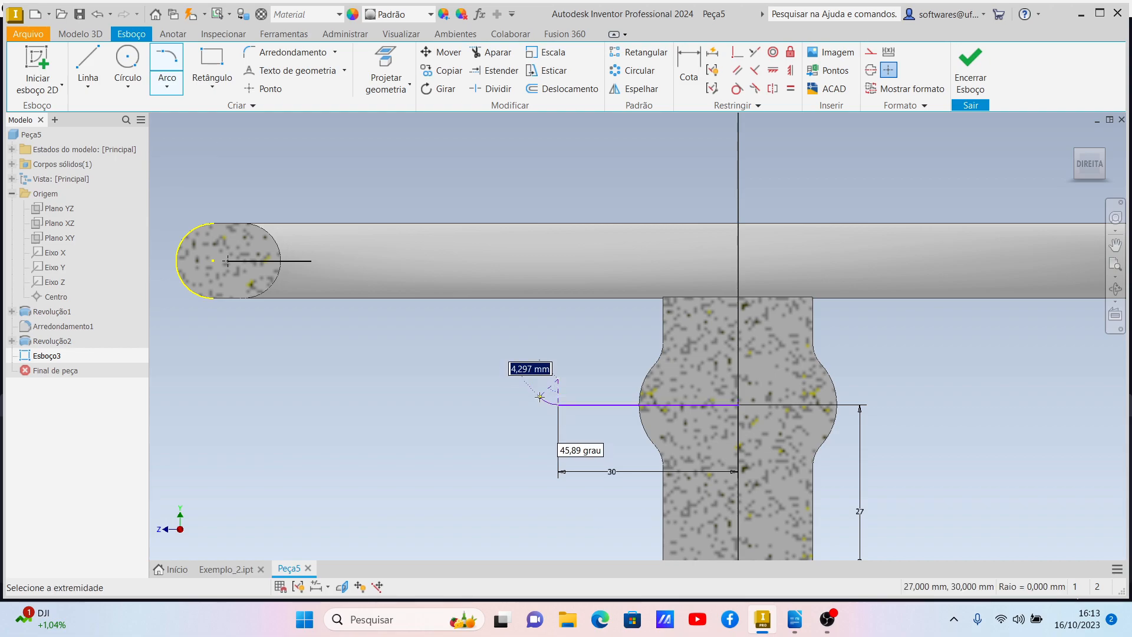
left_click(446, 335)
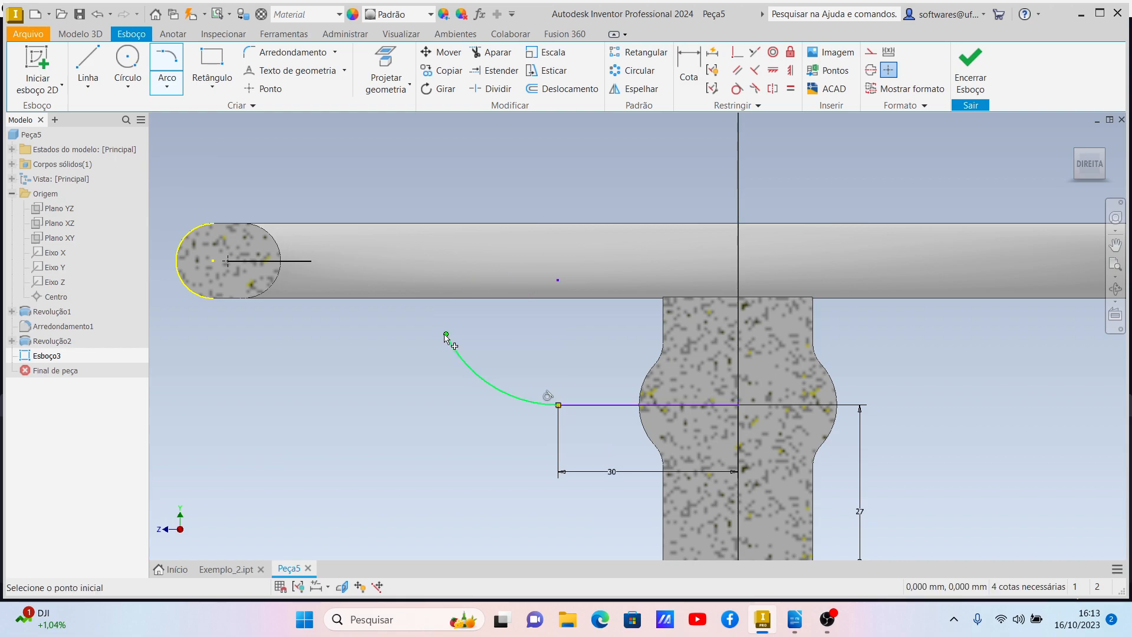
left_click(447, 334)
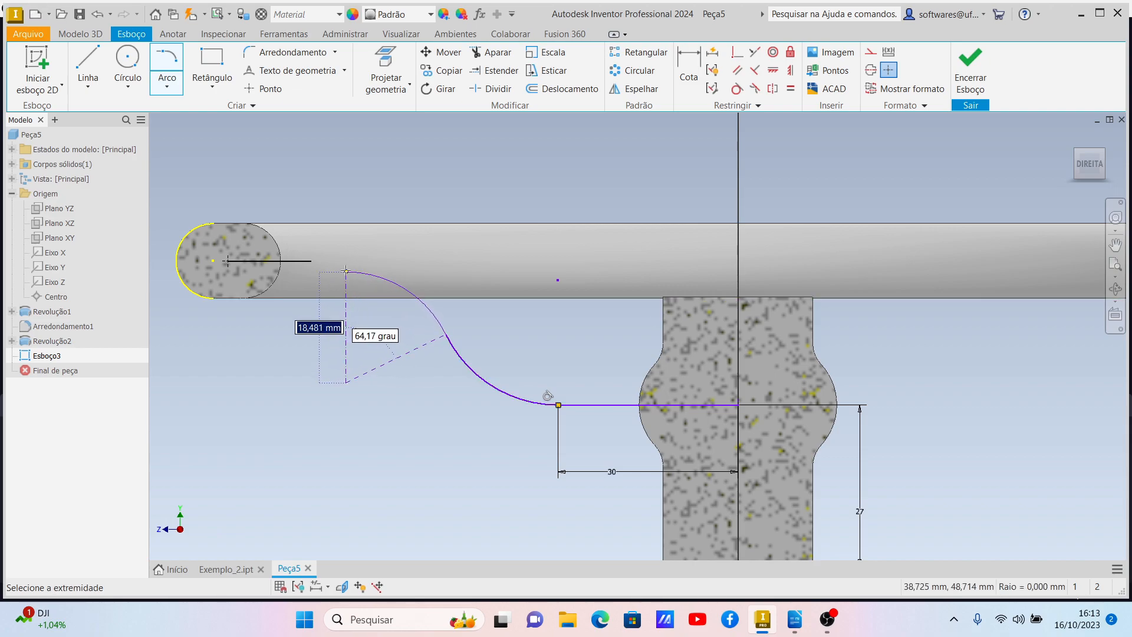
left_click(311, 261)
key("Escape")
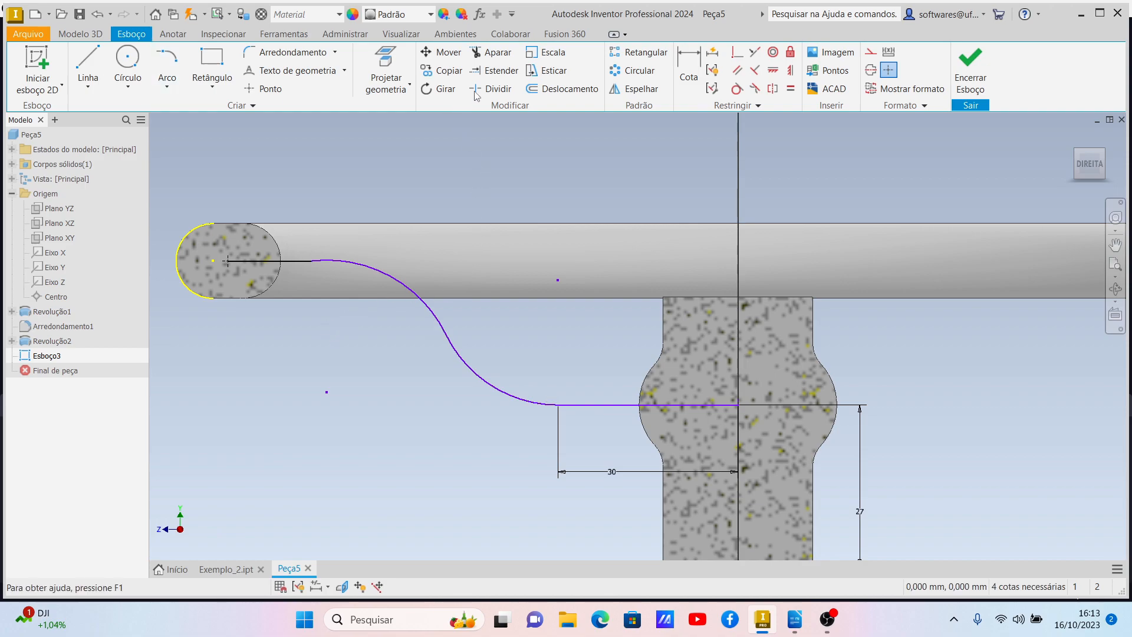
- Dimension the radii of the lower and upper arcs of the S-curve as 30 mm each
left_click(685, 72)
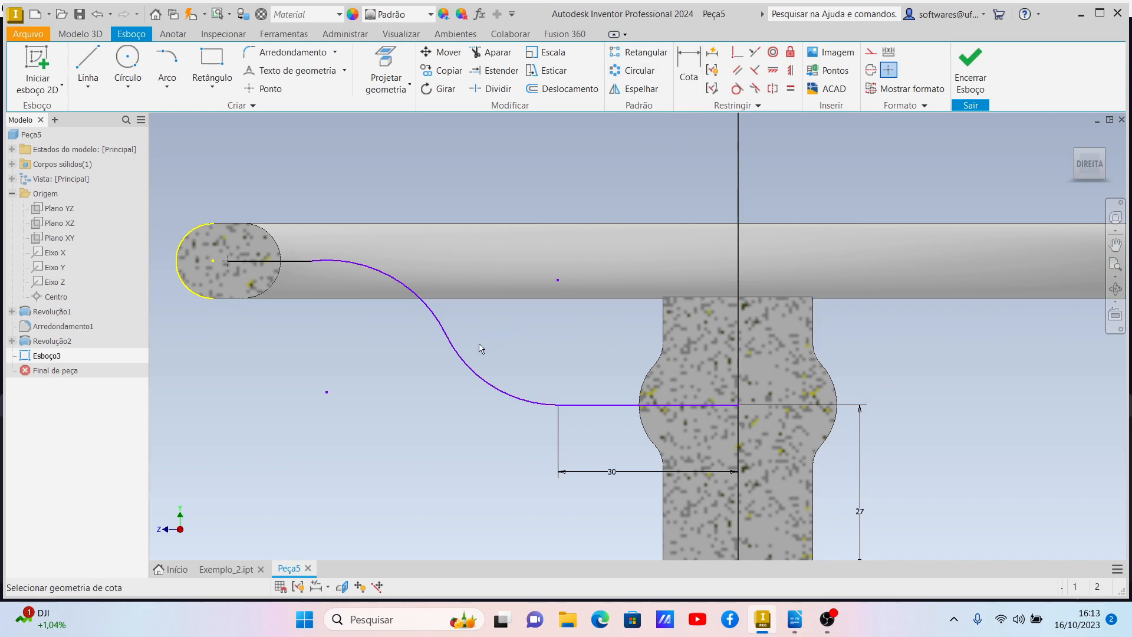
left_click(463, 368)
left_click(434, 400)
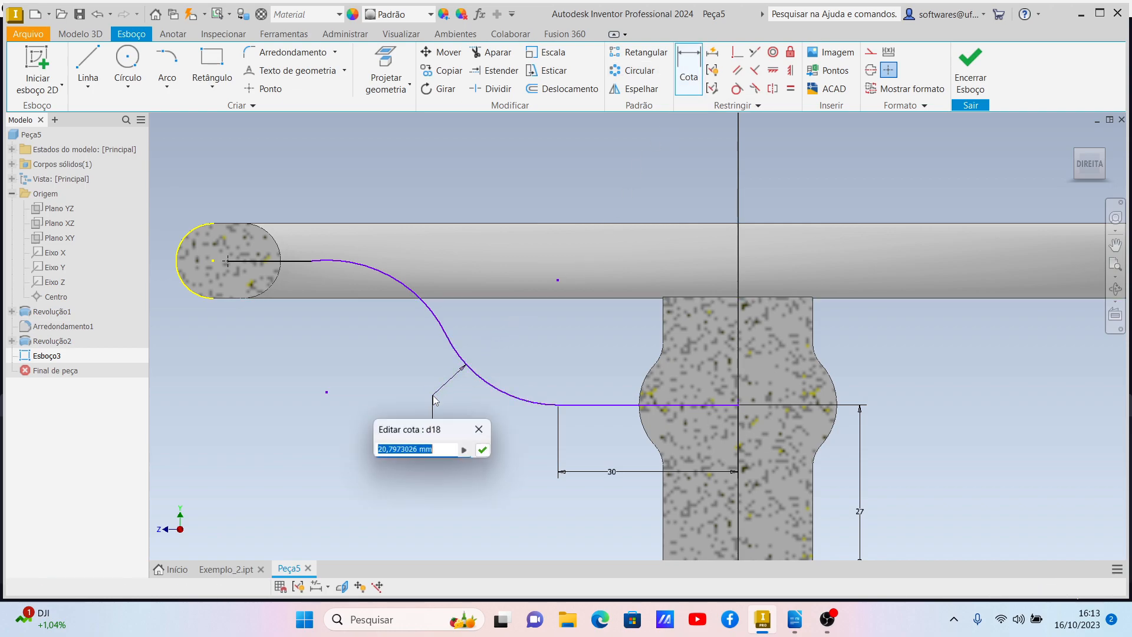
type("2")
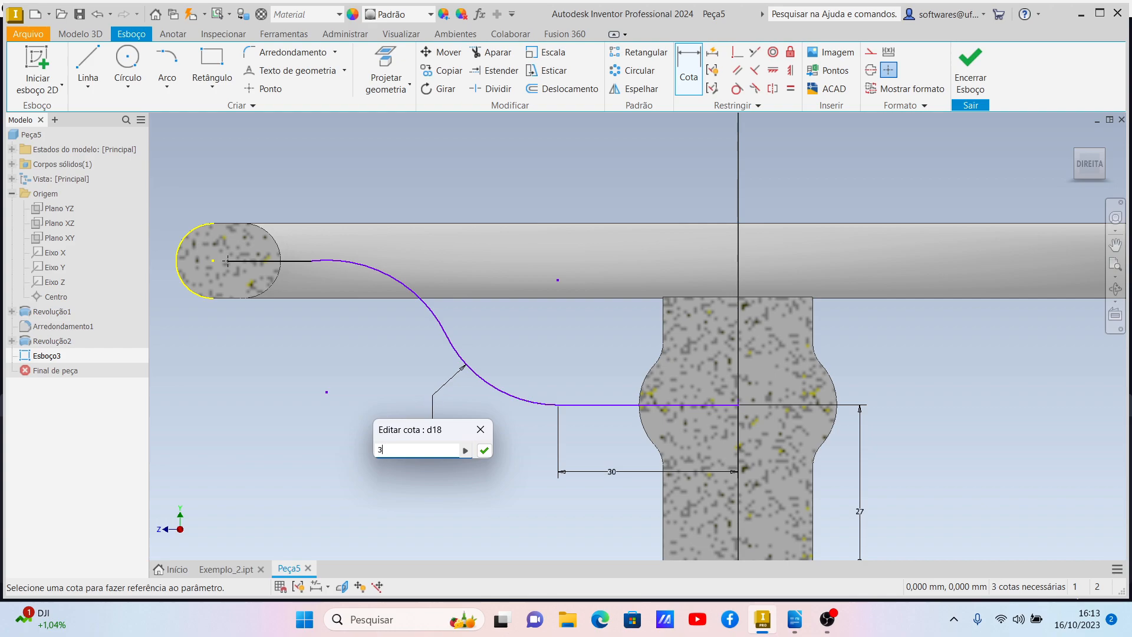
key("Return")
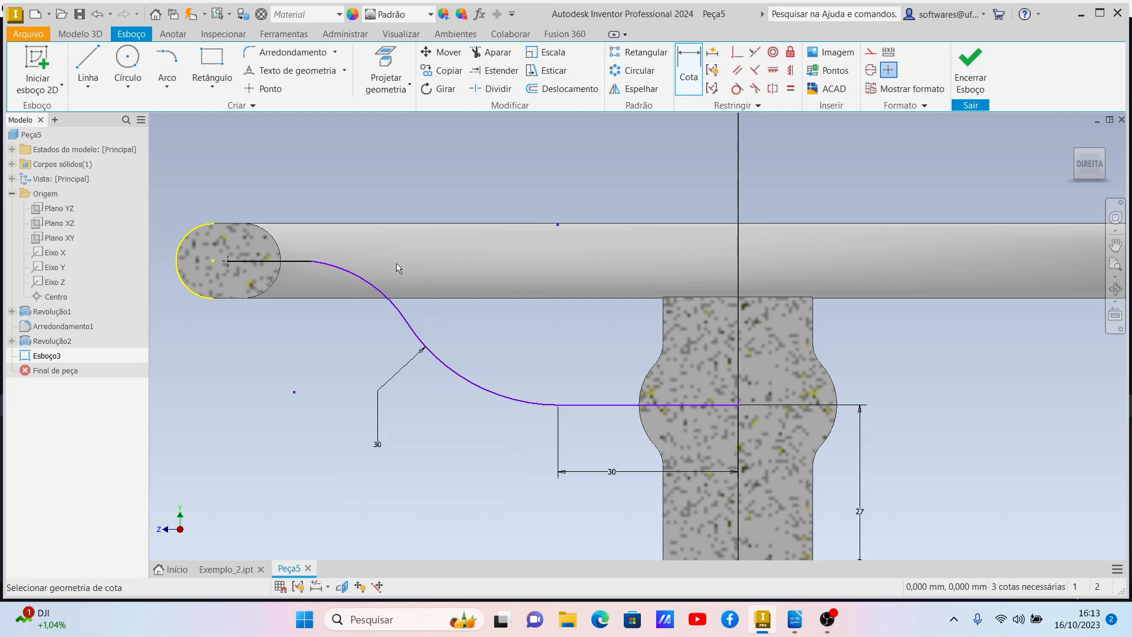
left_click(373, 283)
left_click(404, 267)
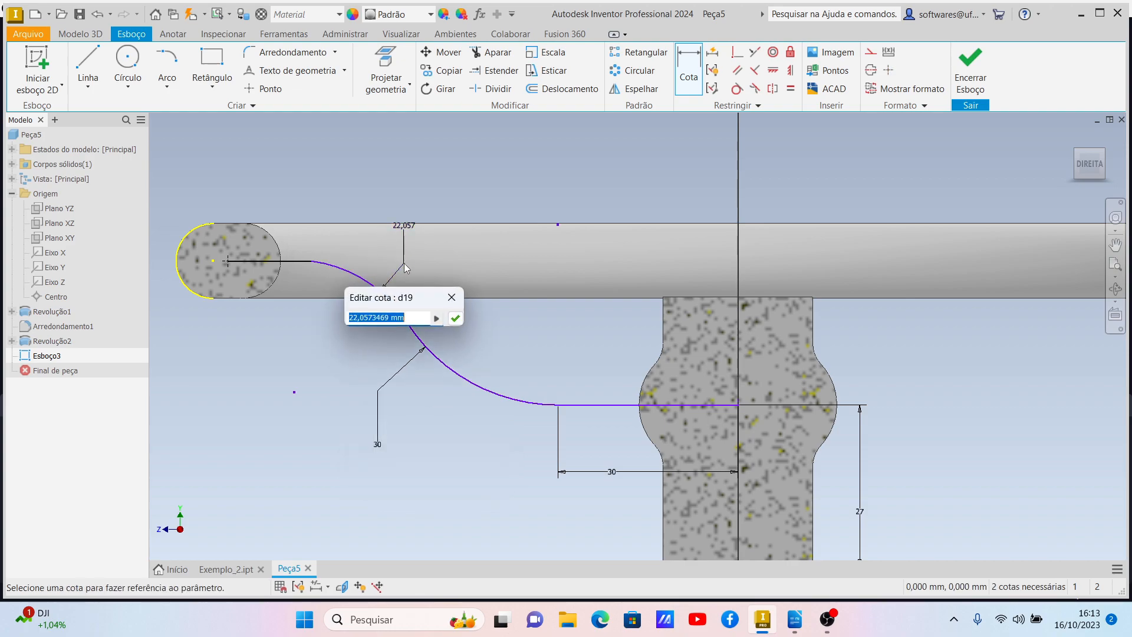
type("30")
key("Return")
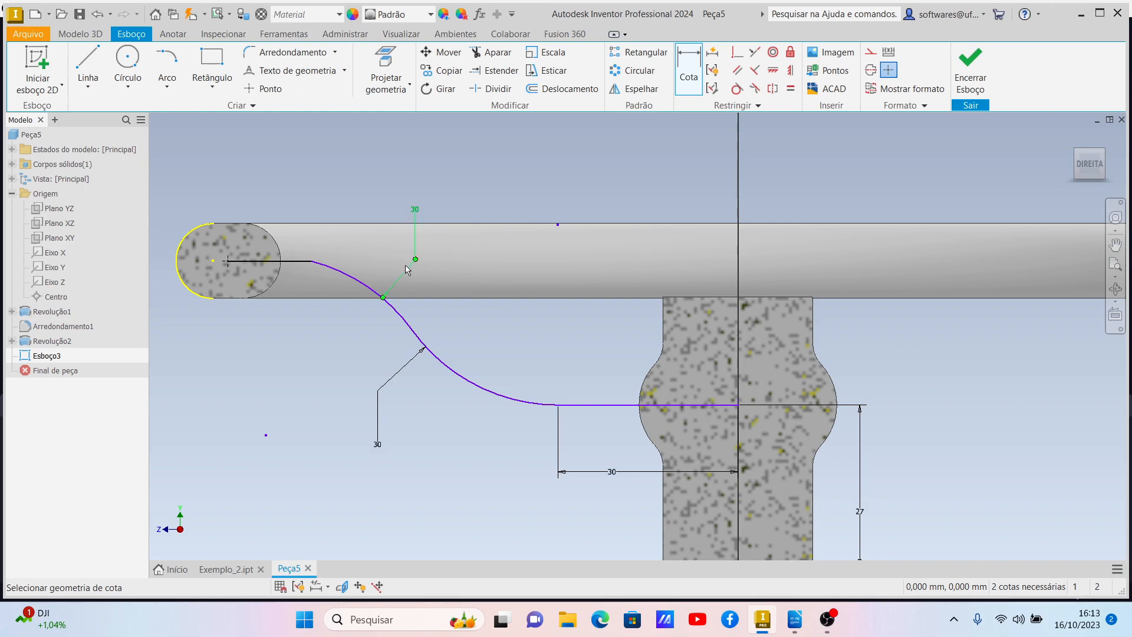
key("Escape")
- Apply a tangent constraint between the upper arc and the horizontal line at the rim
left_click(364, 285)
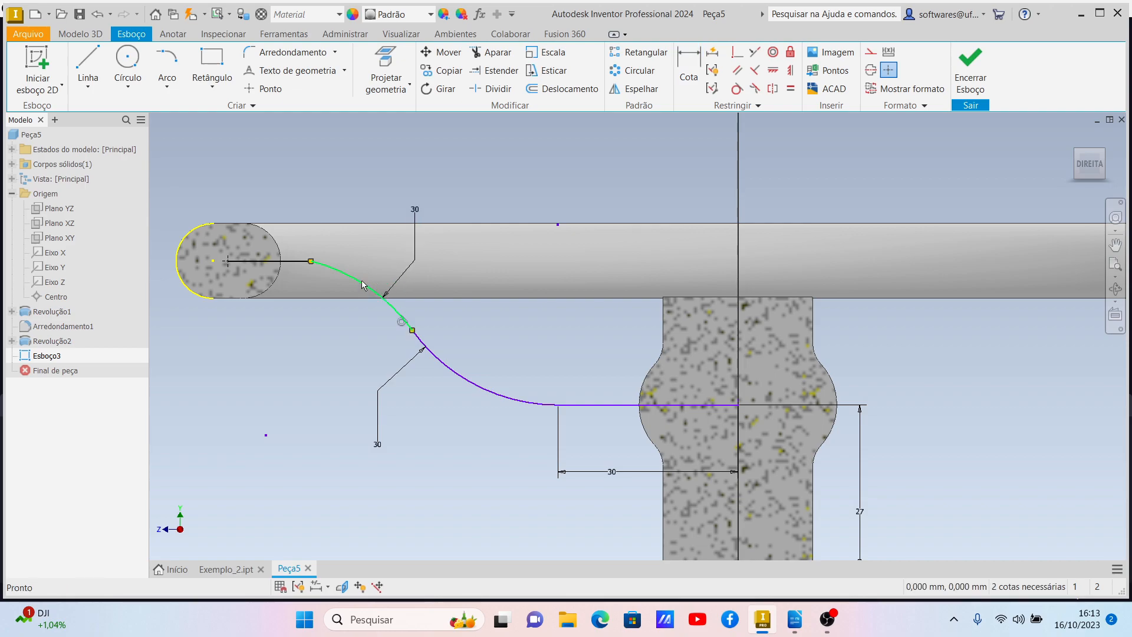
left_click(341, 277)
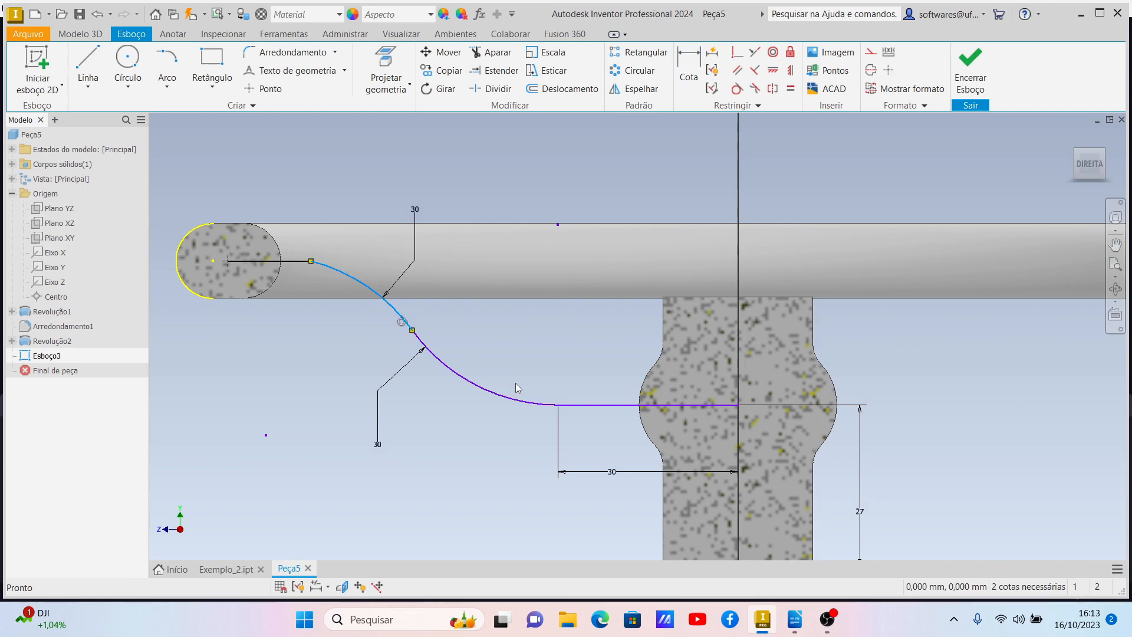
left_click(513, 402)
key("Escape")
left_click(328, 272)
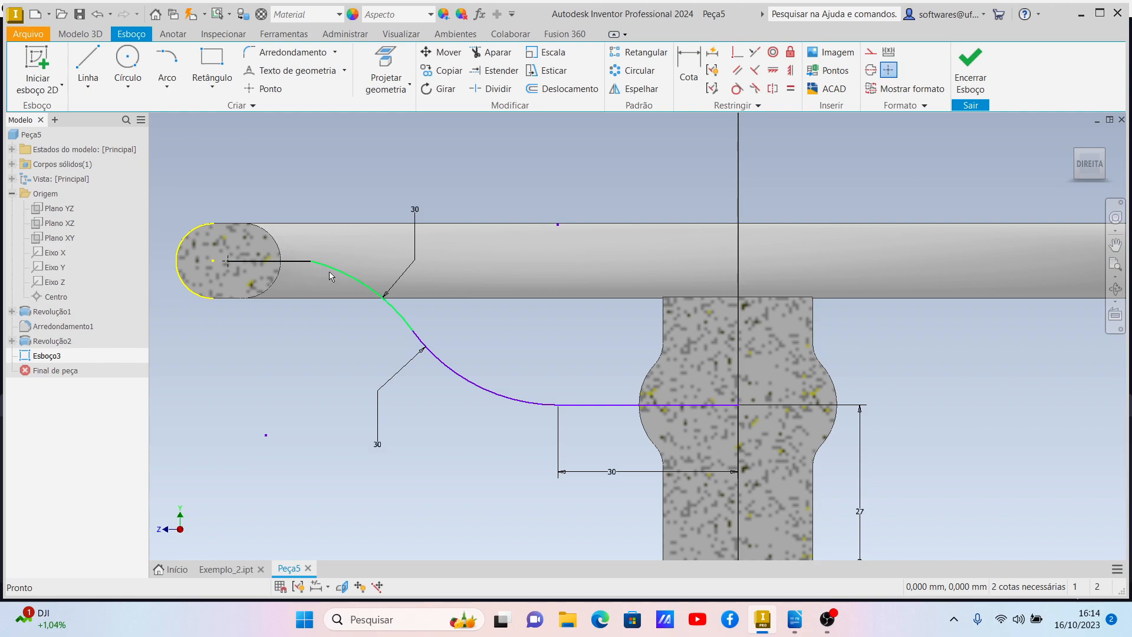
left_click(293, 262, "ctrl")
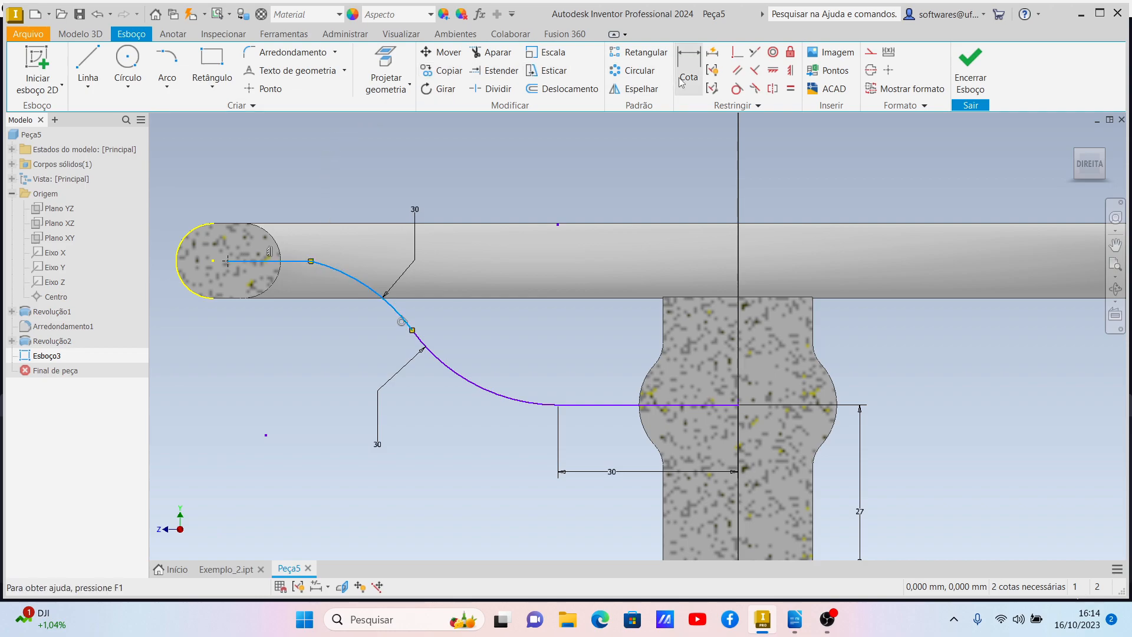
left_click(737, 88)
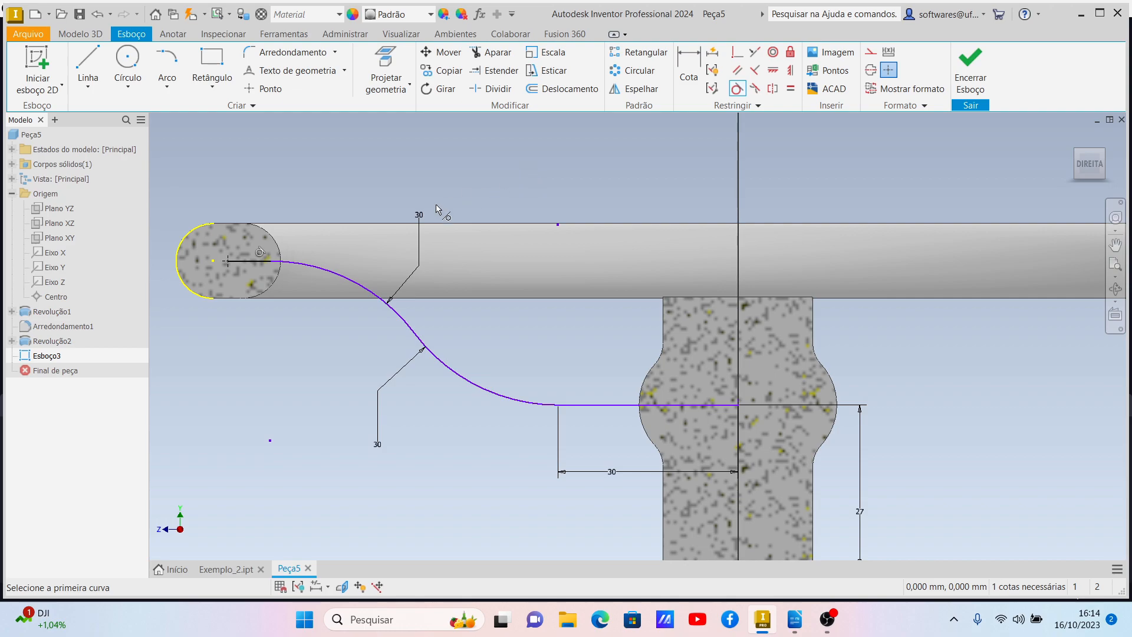
- Set the radii of both S-curve arcs to 20 mm
double_click(378, 445)
type("20")
key("Return")
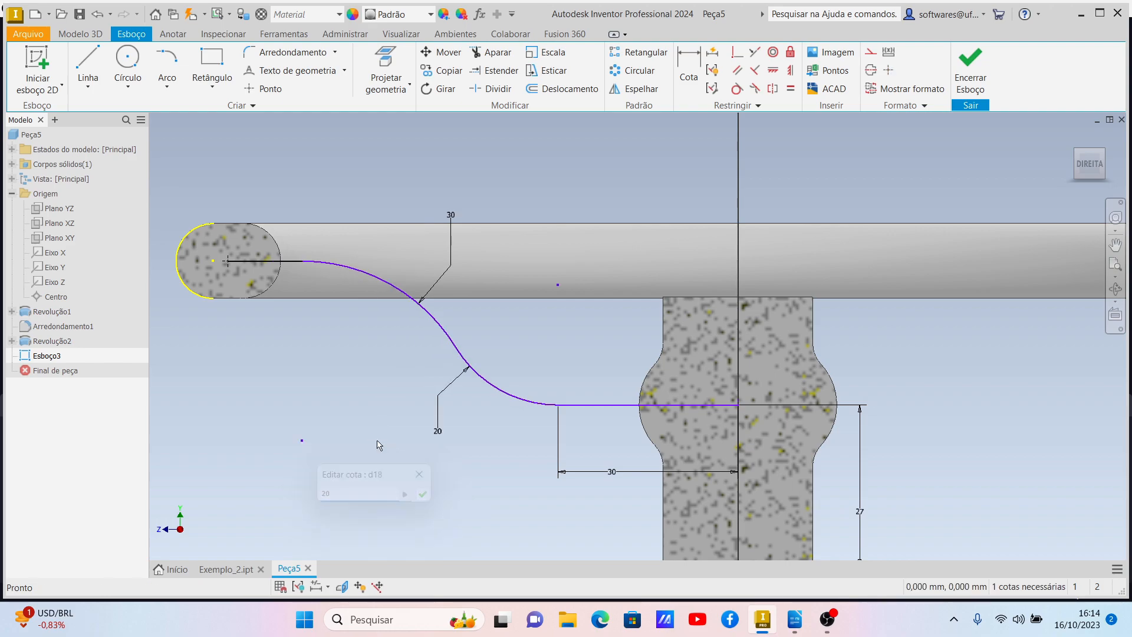
double_click(452, 214)
type("20")
key("Return")
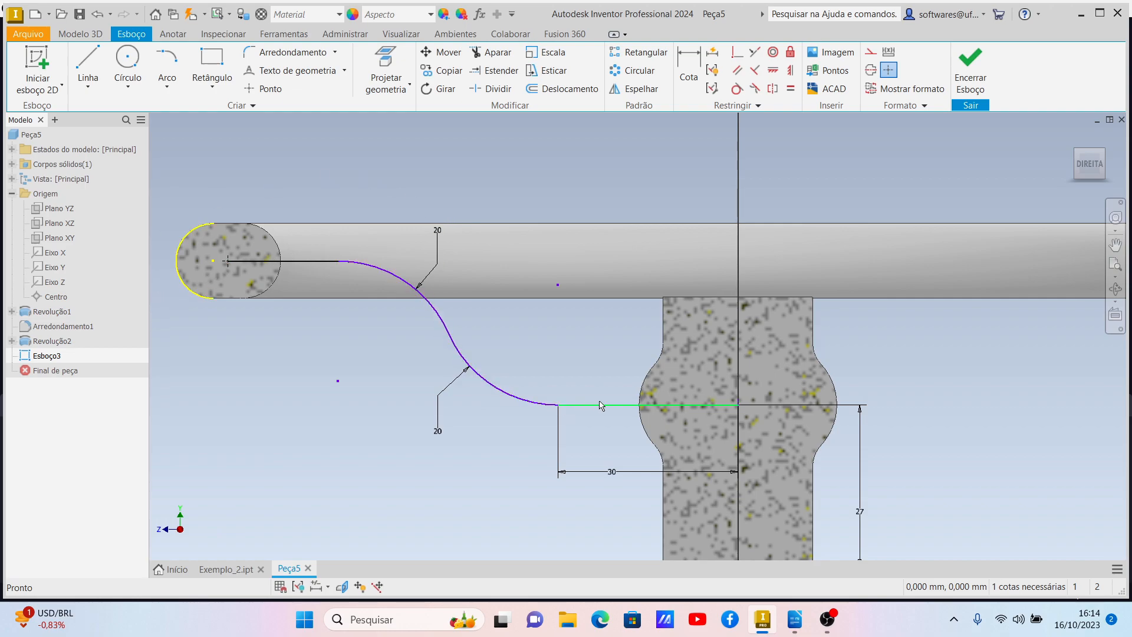
- Finish the spoke path sketch
left_click(318, 260)
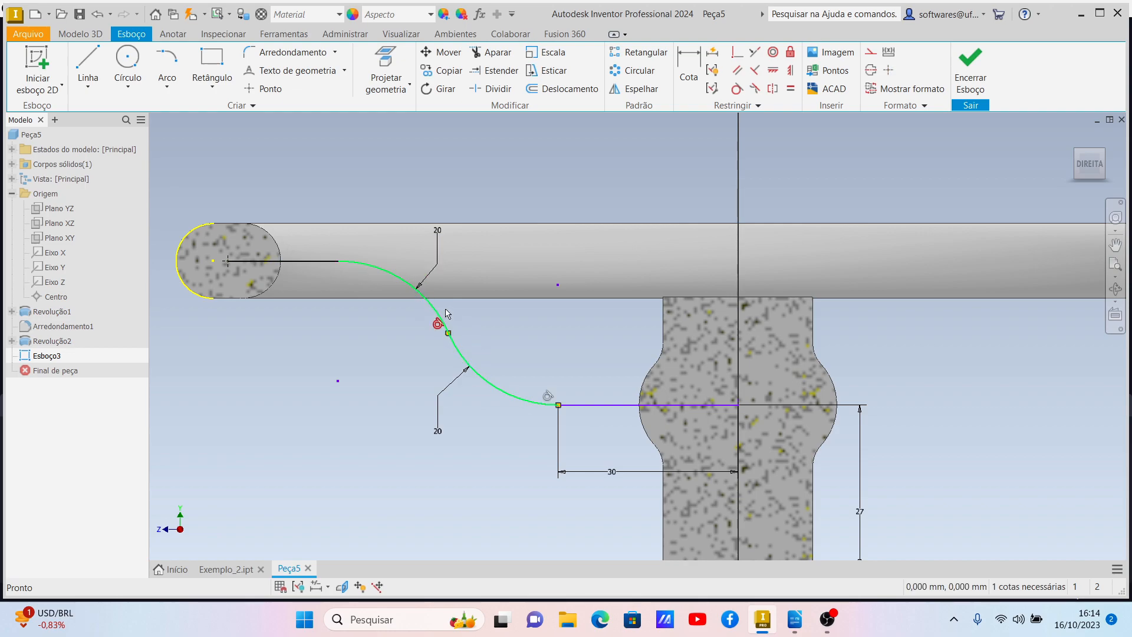
left_click(464, 360)
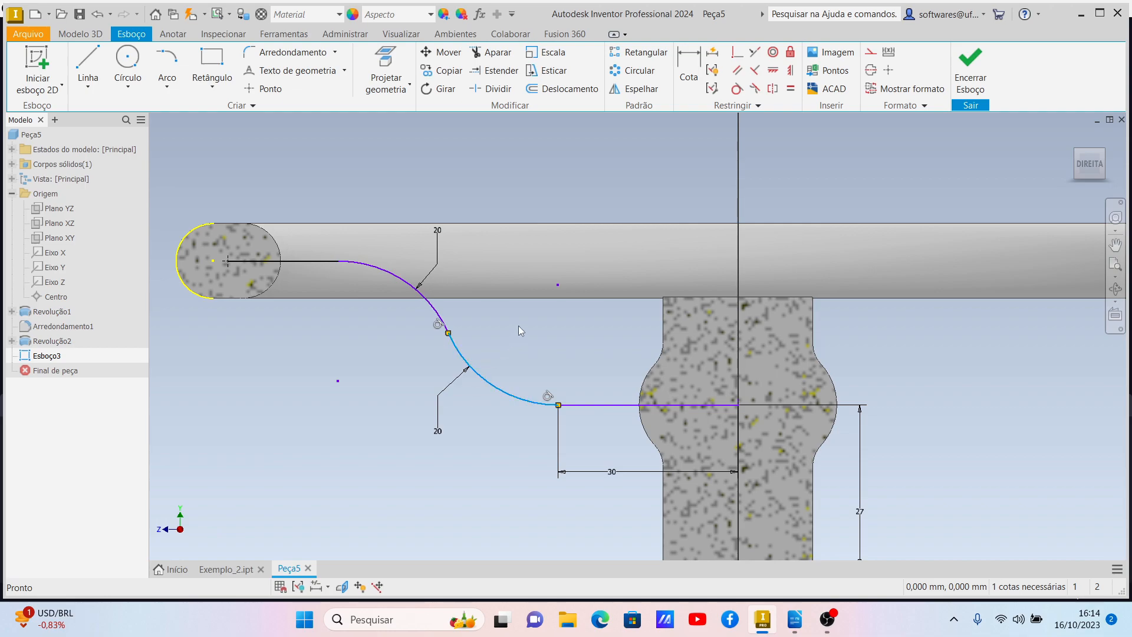
left_click(967, 83)
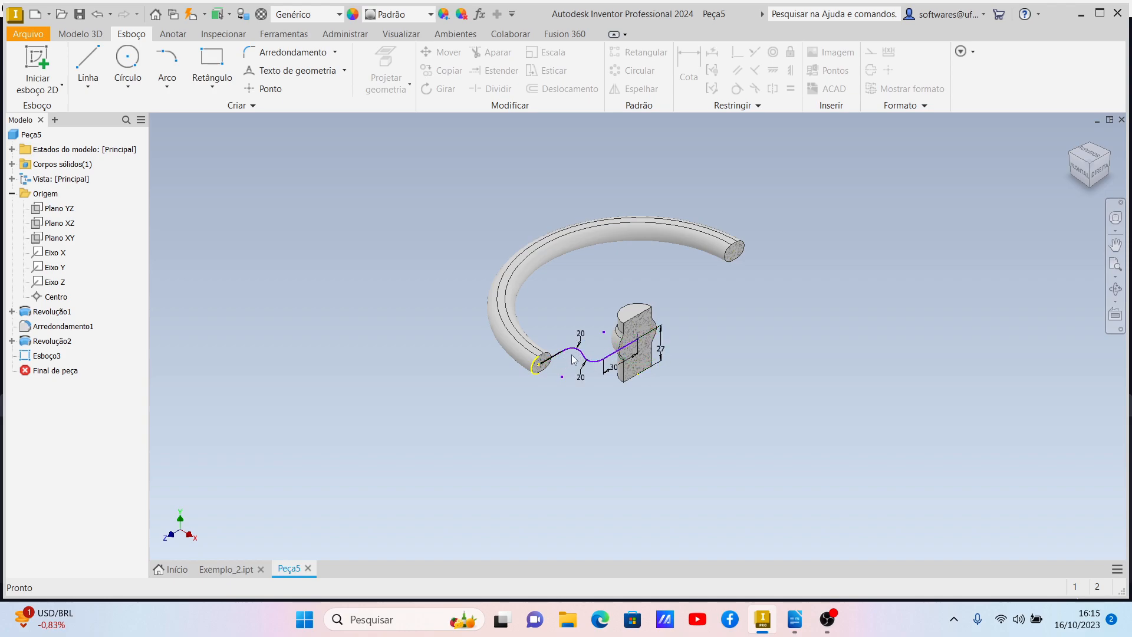
- Start a sketch on the XY plane and draw a circle about 9.9 mm in diameter centred on the hub's vertical axis
left_click(68, 242)
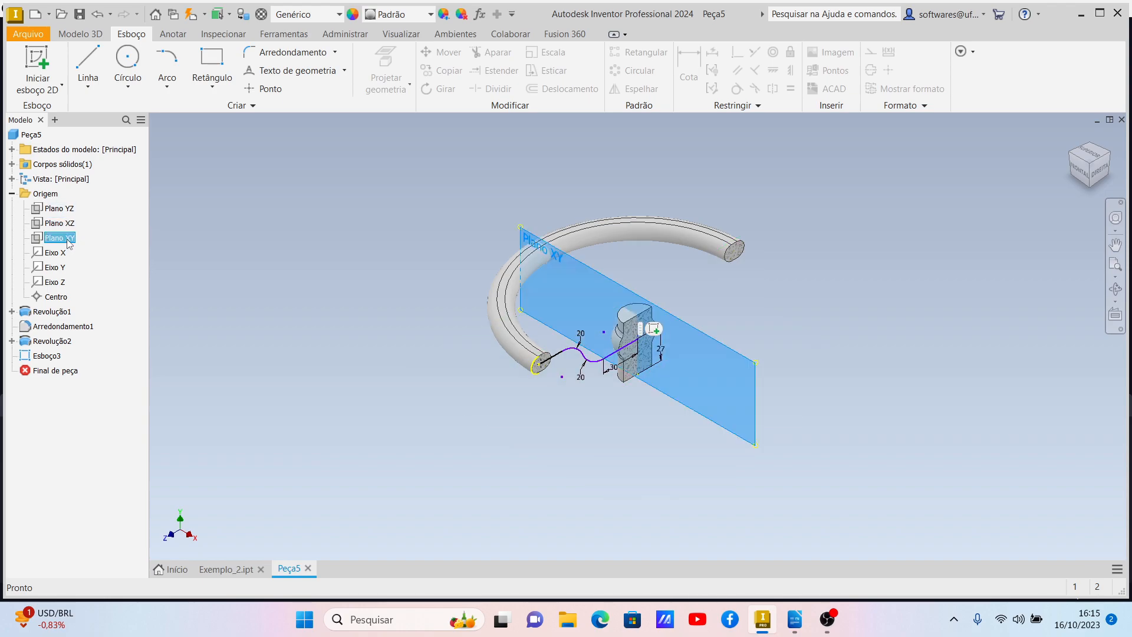
left_click(39, 59)
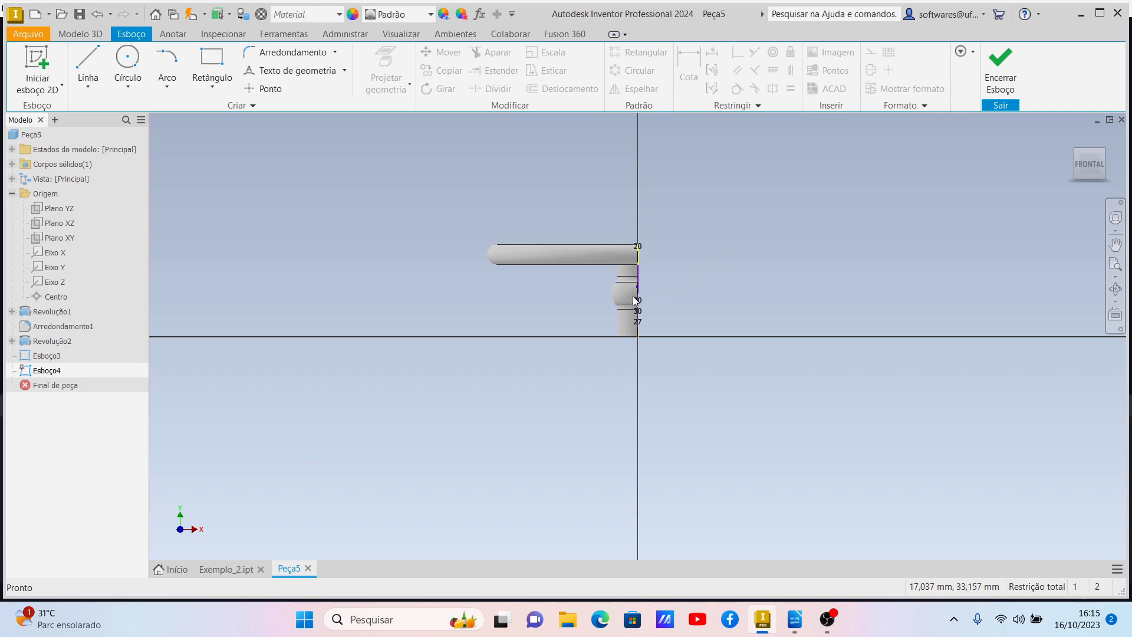
scroll(636, 296, "up", 3)
scroll(637, 299, "up", 5)
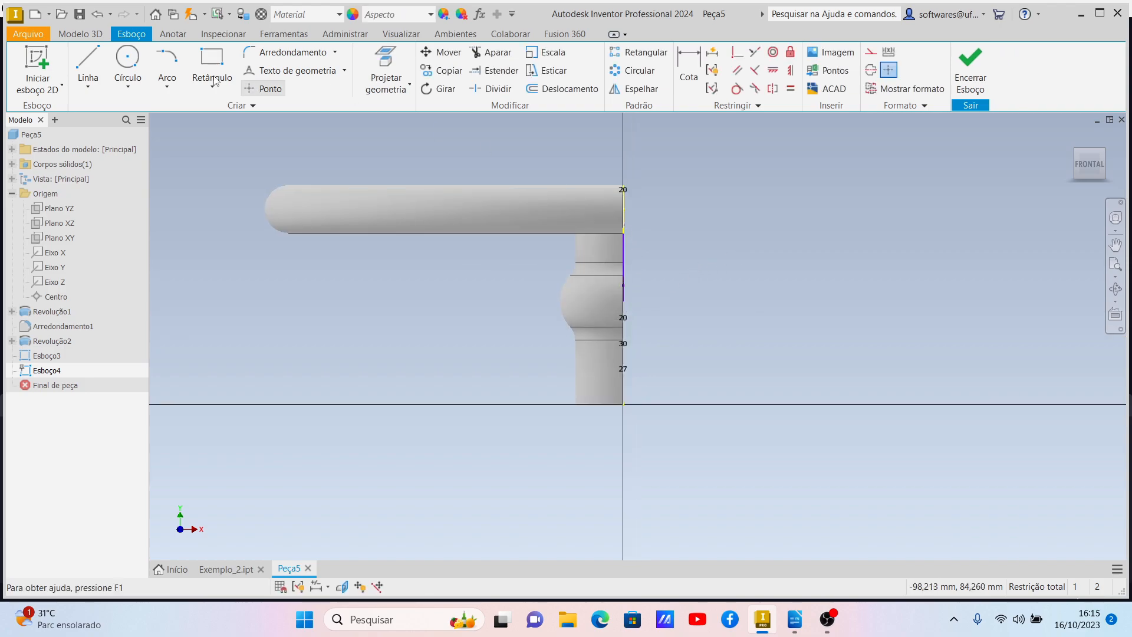
left_click(127, 59)
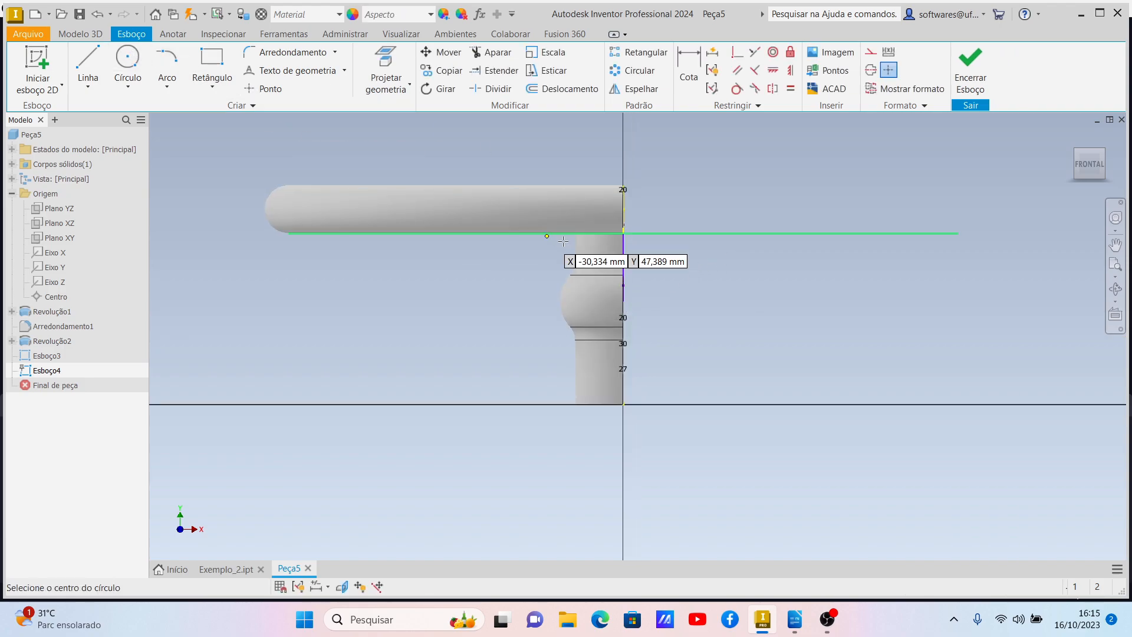
left_click(624, 251)
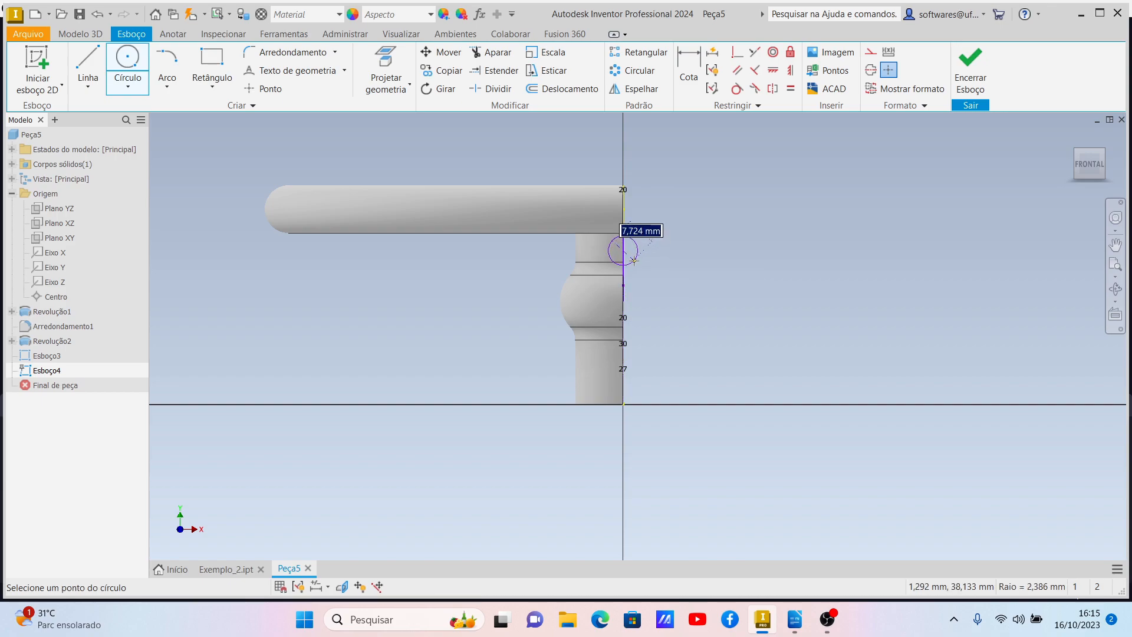
left_click(642, 251)
- Dimension the circle's diameter as 10 mm
key("d")
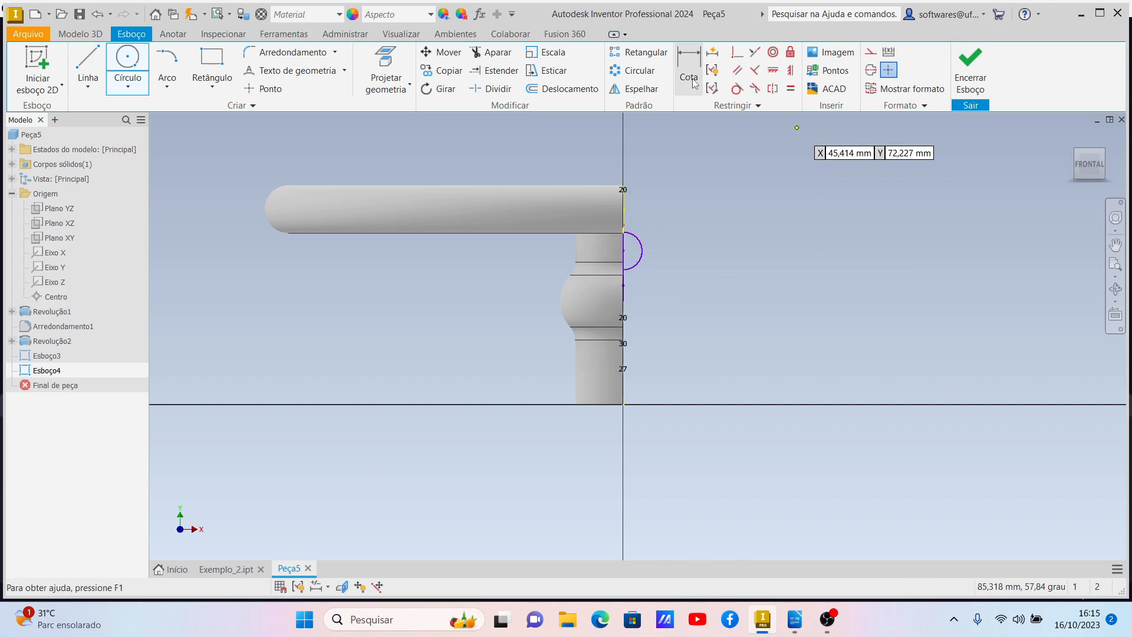
left_click(641, 252)
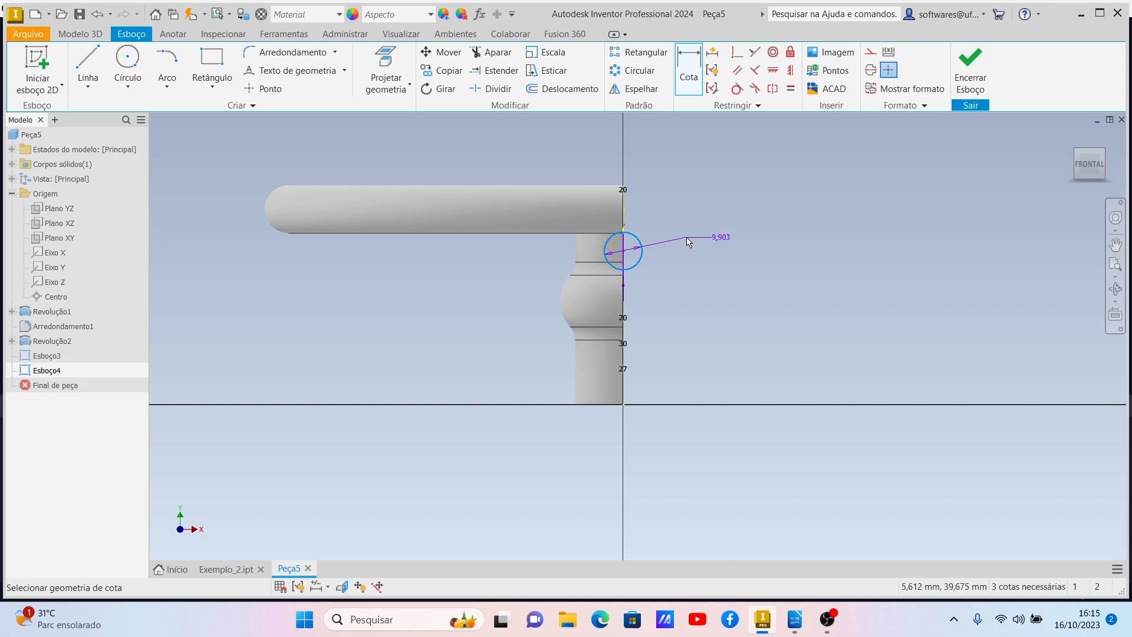
left_click(688, 240)
type("10")
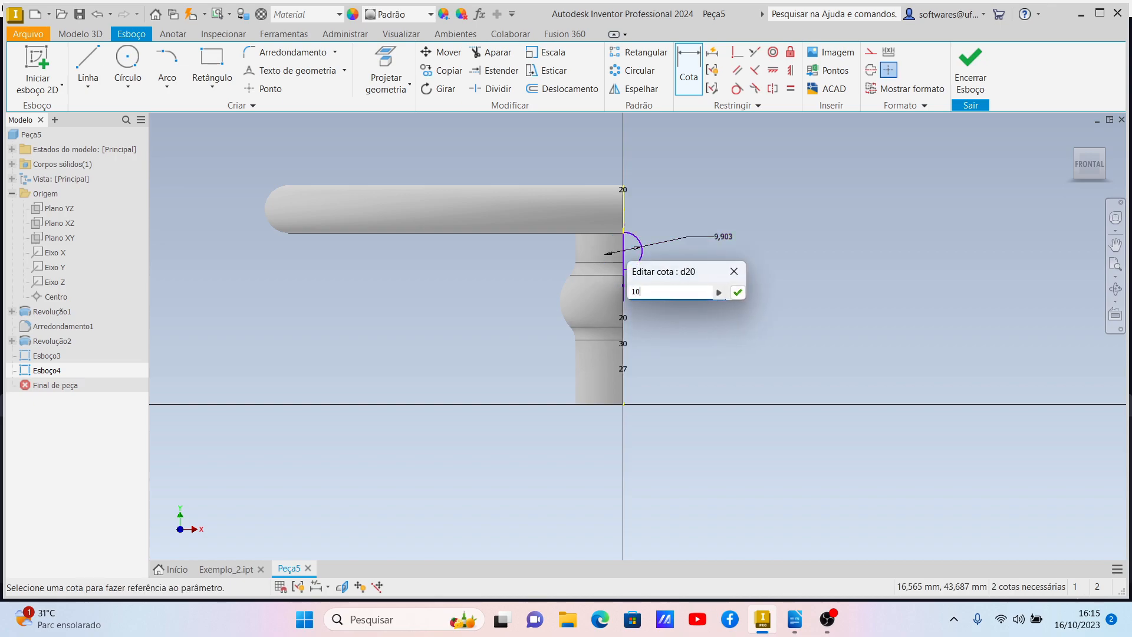
key("Return")
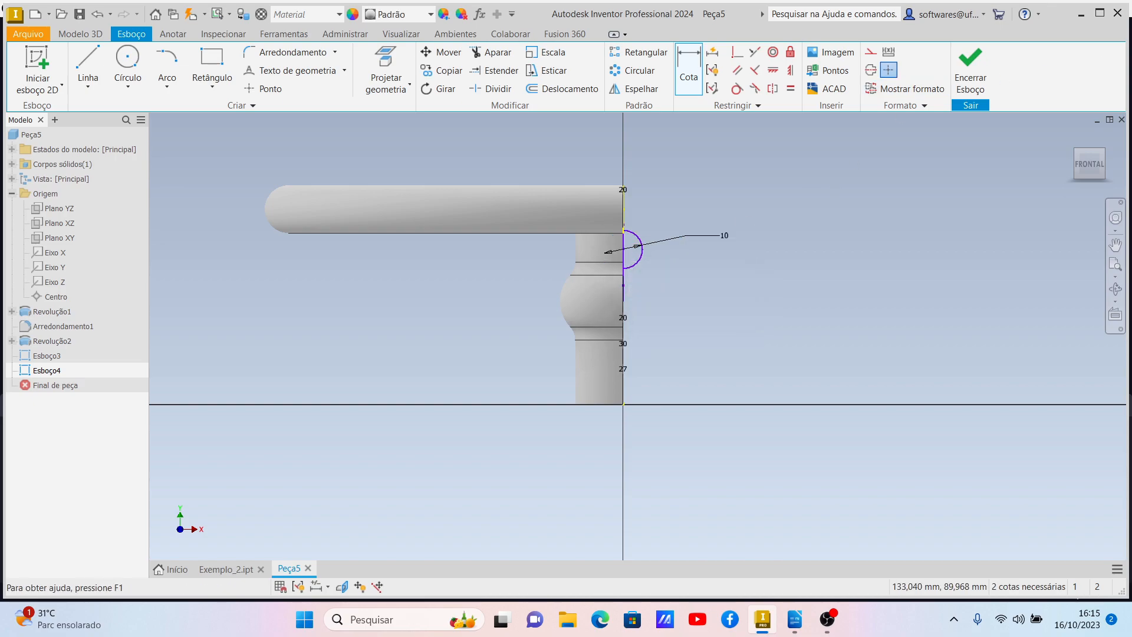
- Dimension the circle's centre 27 mm above the origin so it sits at the start of the spoke path
left_click(1103, 157)
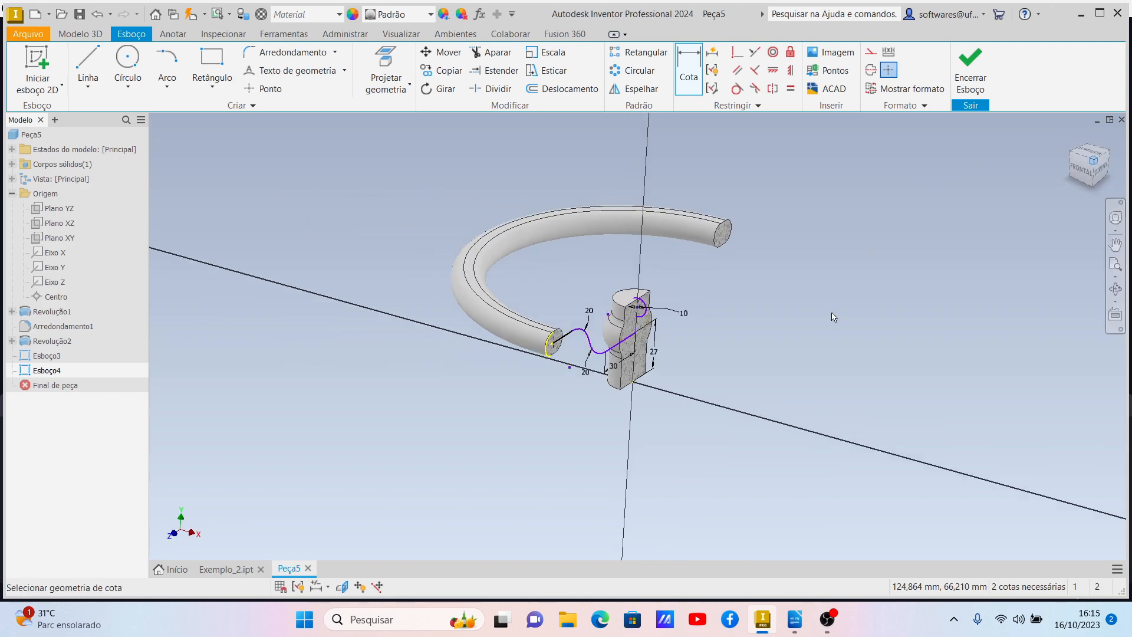
scroll(641, 357, "down", 5)
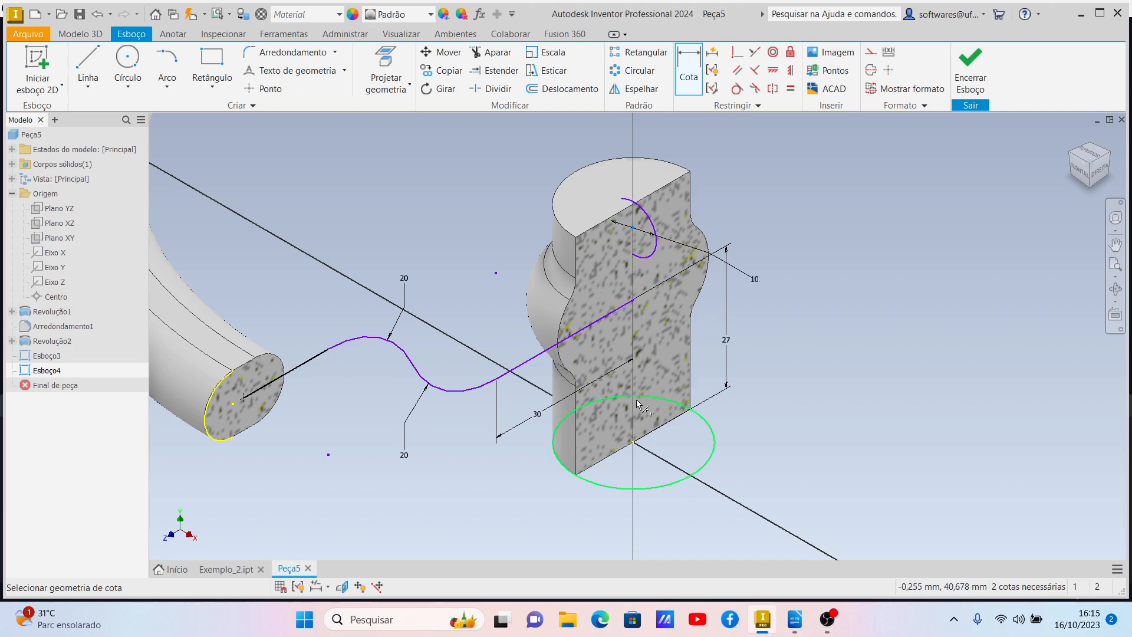
left_click(634, 442)
left_click(792, 429)
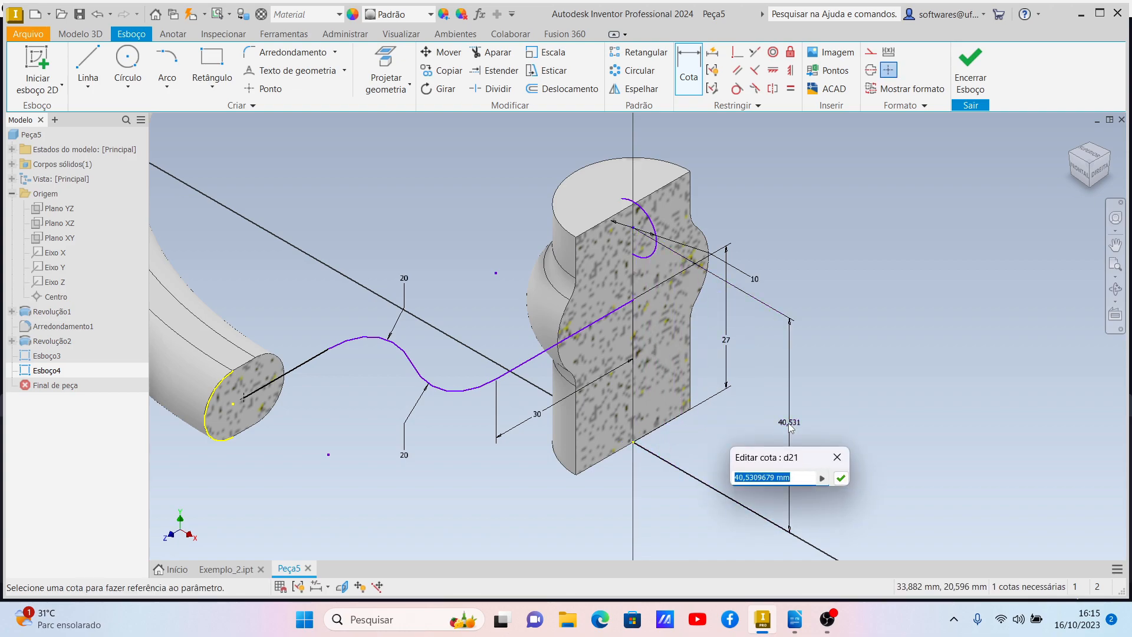
type("27")
key("Return")
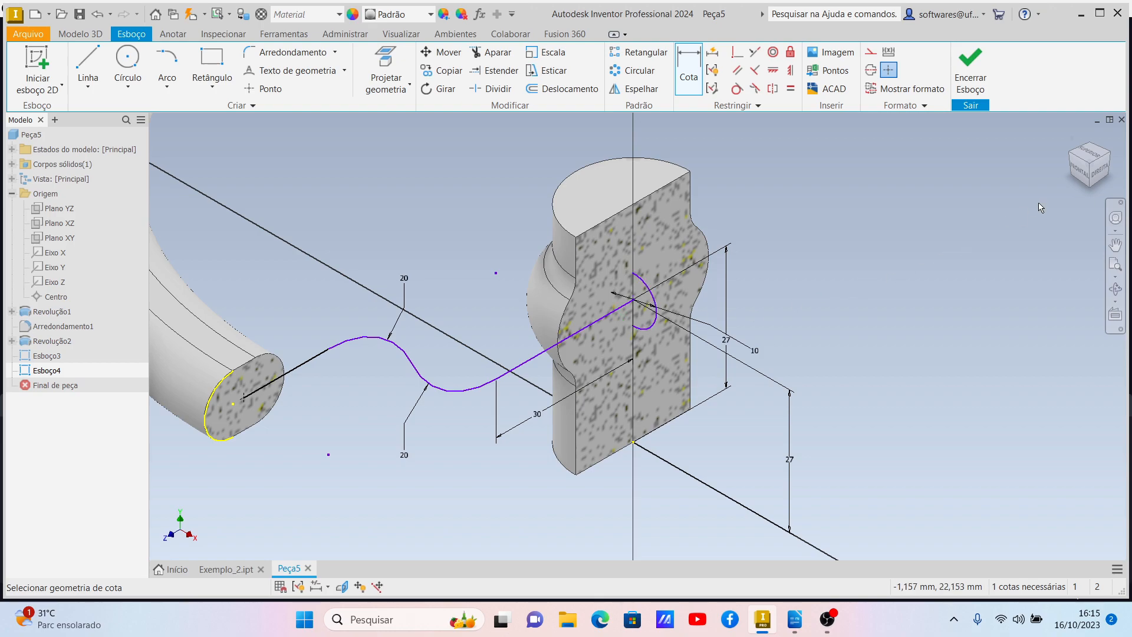
- Check the circle against the spoke path from the right, front and isometric views, and finish the profile sketch
left_click(1099, 171)
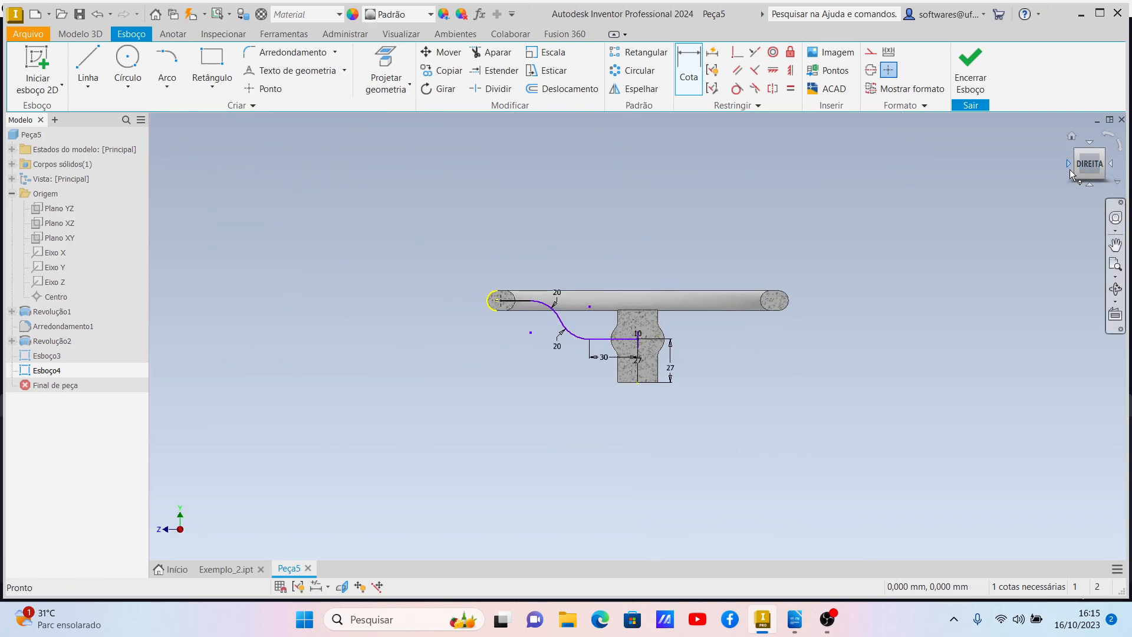
left_click(1069, 165)
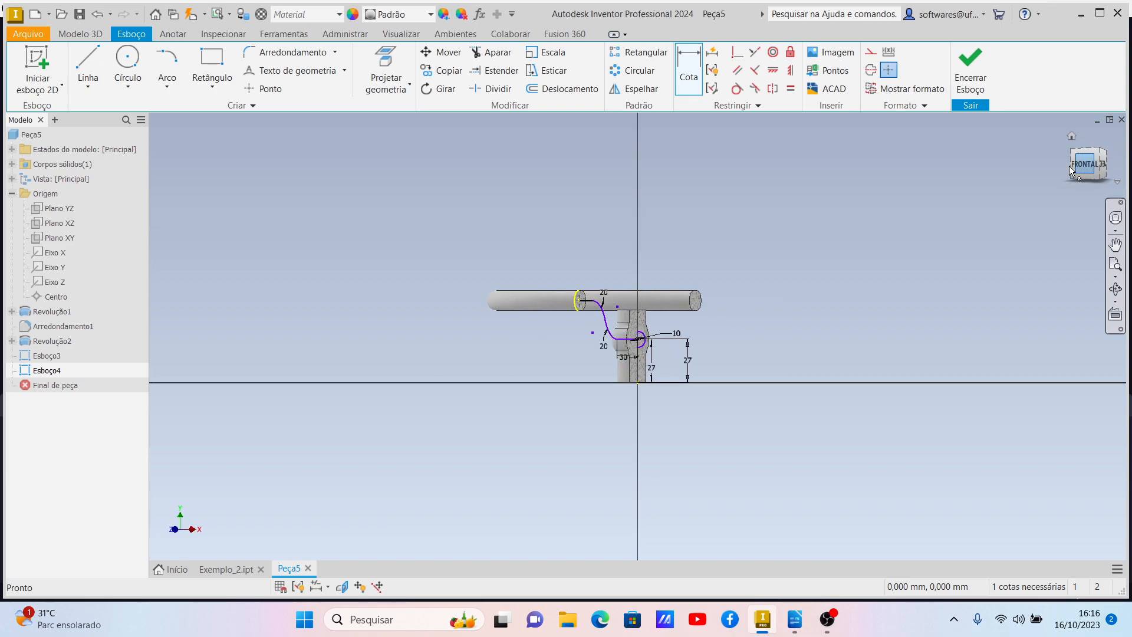
scroll(598, 354, "down", 5)
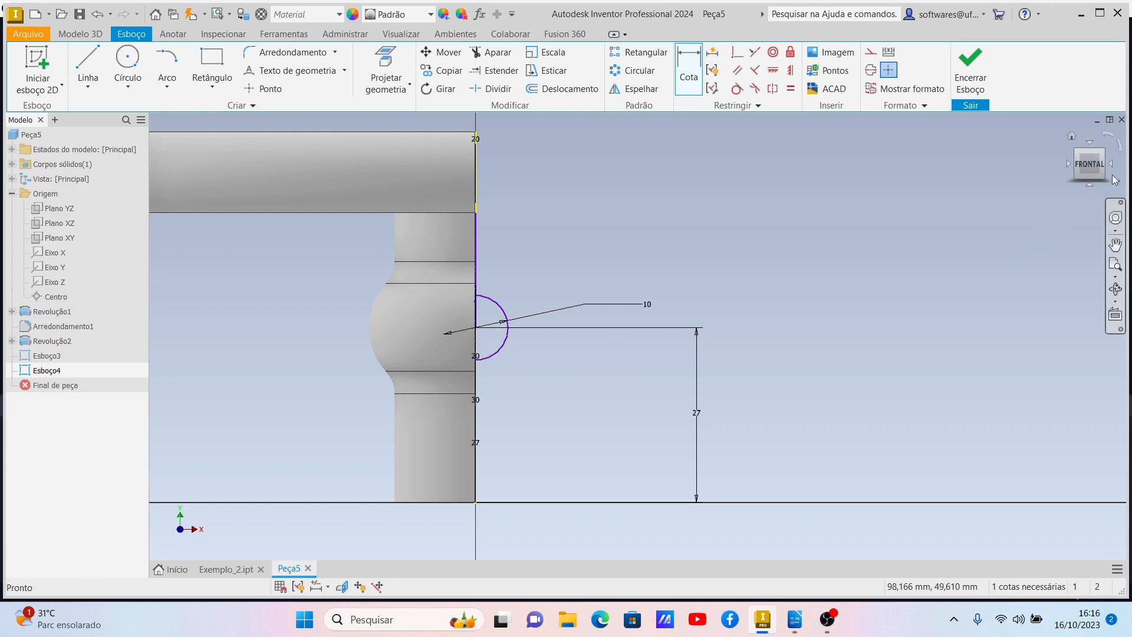
left_click(1101, 153)
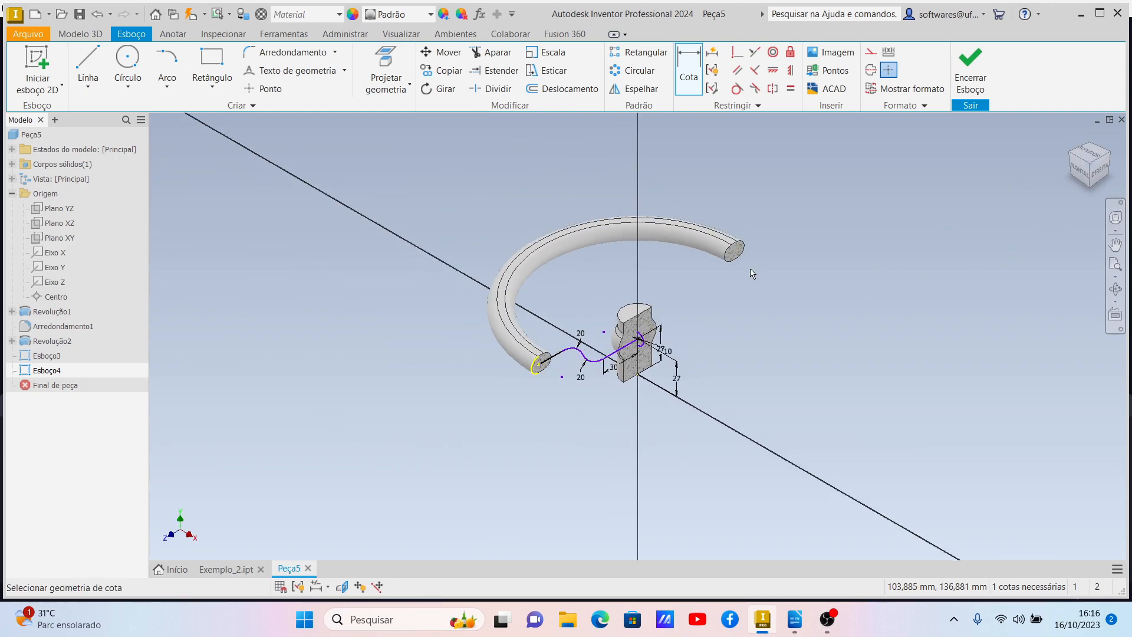
scroll(660, 347, "down", 8)
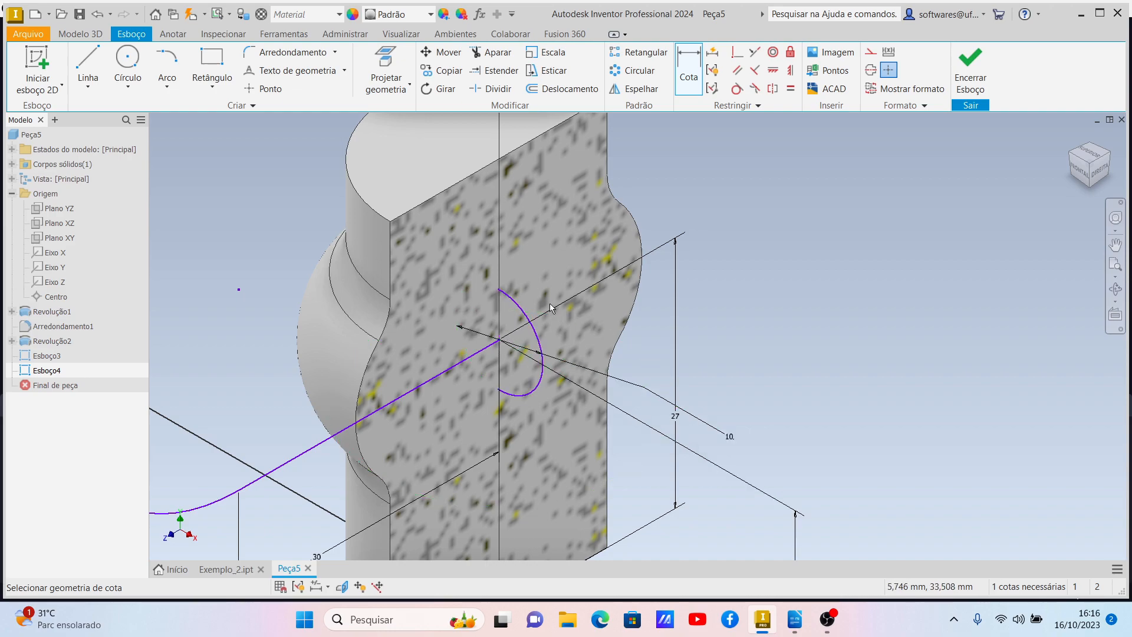
left_click(961, 88)
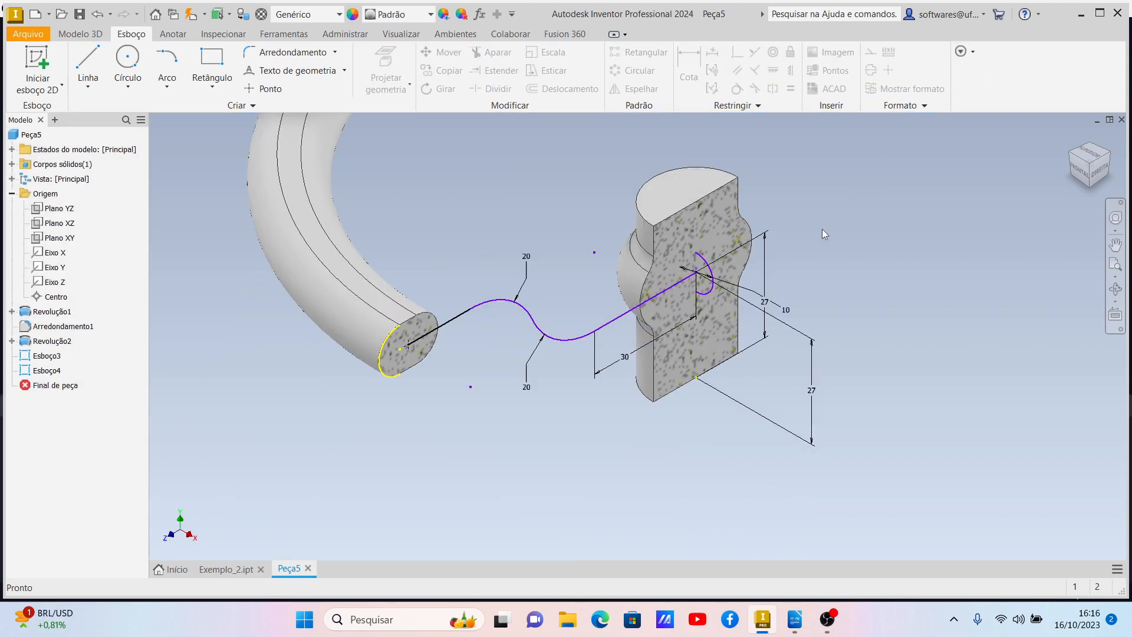
- Sweep the 10 mm circle along the S-shaped path to form a spoke joined to the hub and rim
left_click(80, 34)
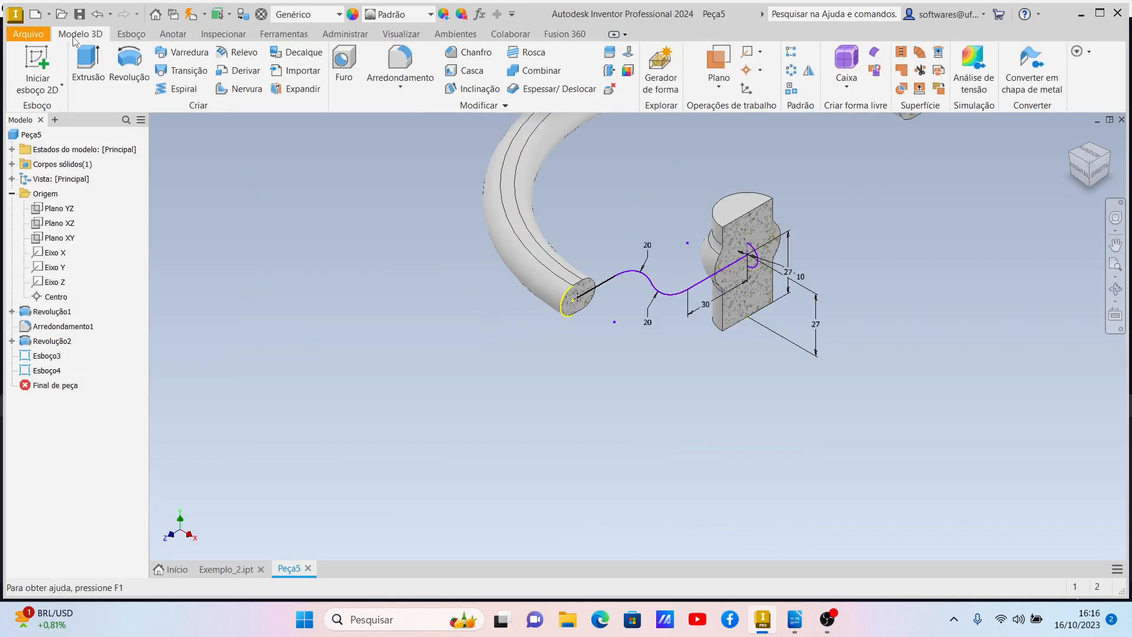
left_click(183, 52)
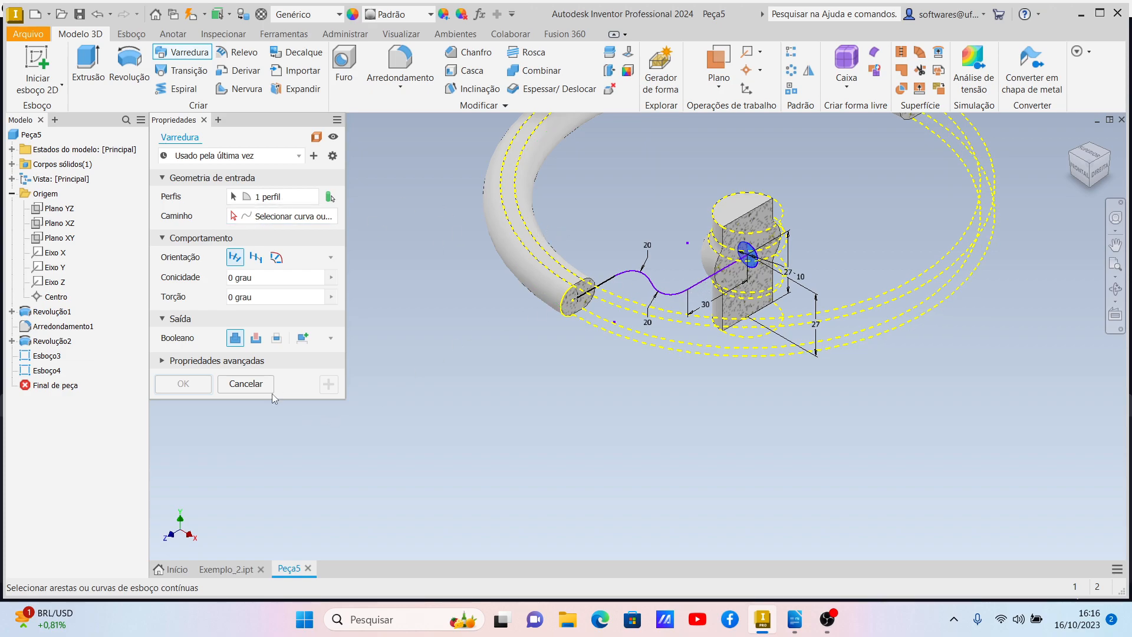
left_click(259, 384)
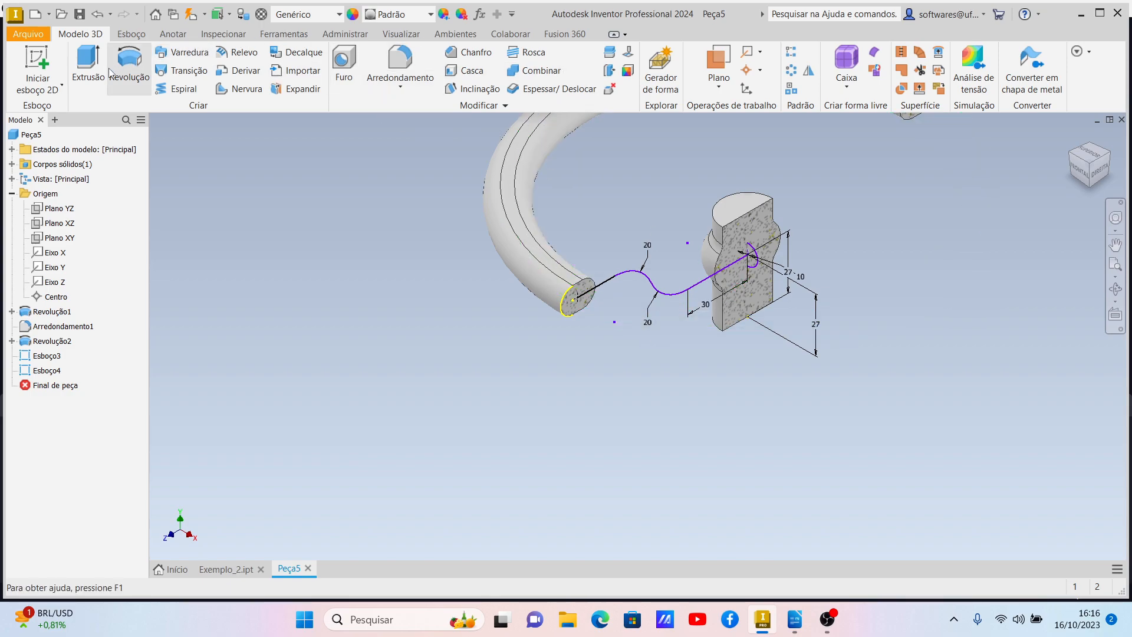
left_click(177, 53)
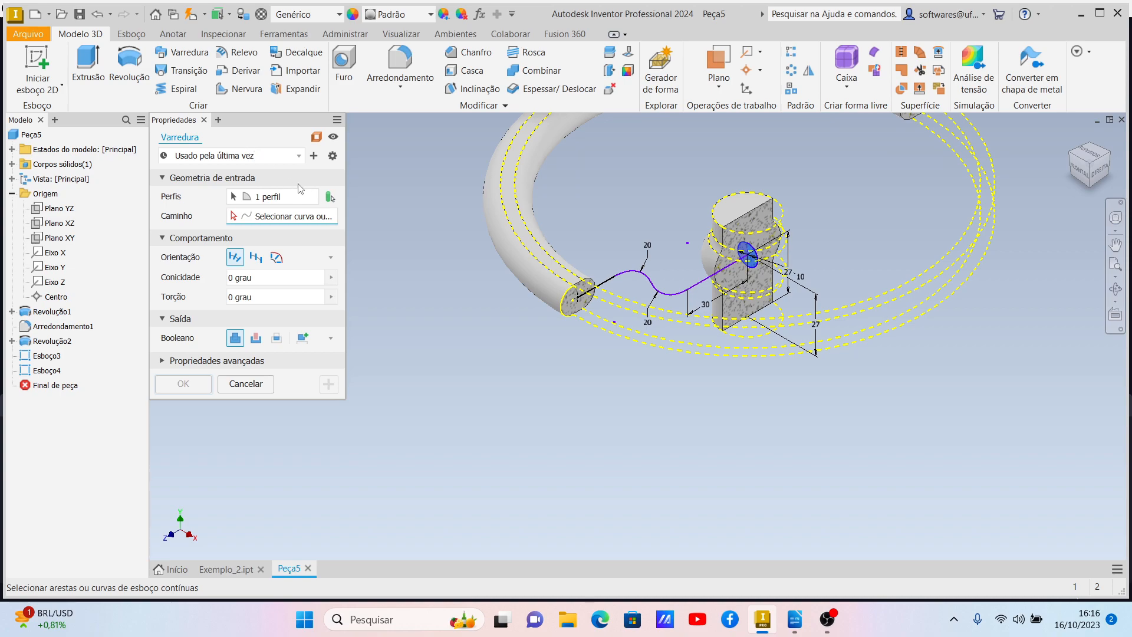
left_click(655, 290)
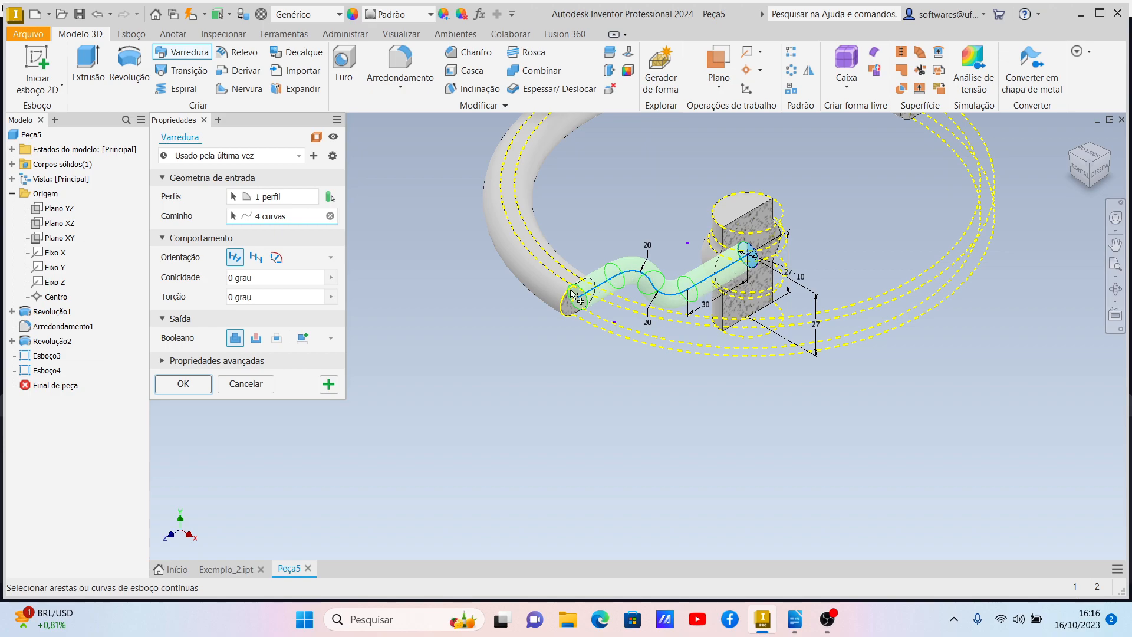
left_click(182, 384)
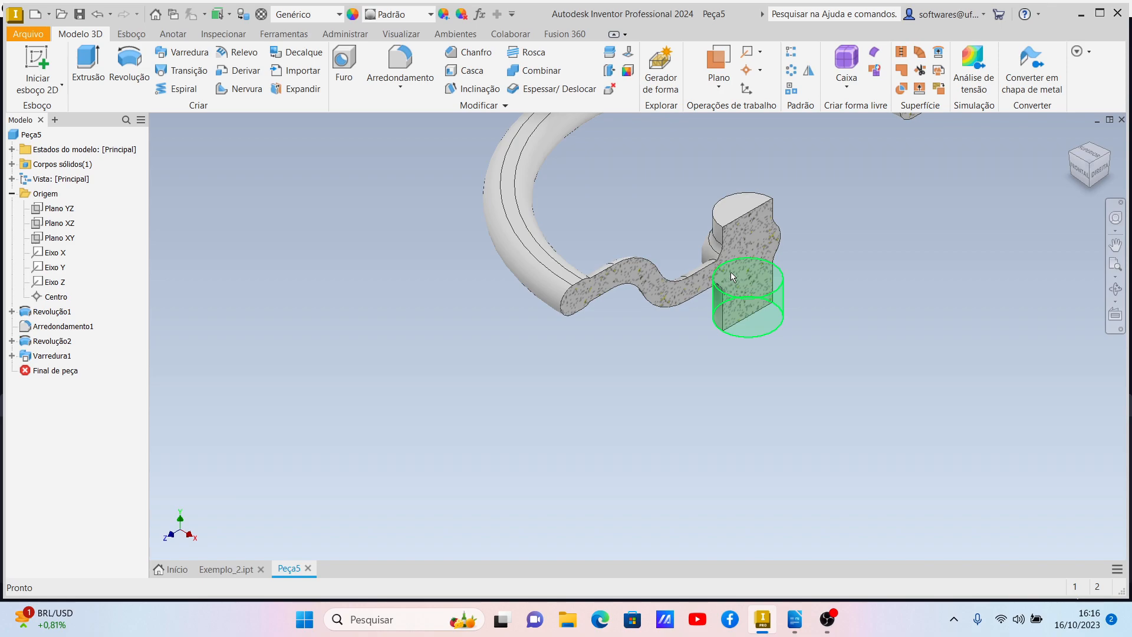
- End the half-section view to display the complete handwheel in isometric view
scroll(730, 271, "up", 2)
scroll(731, 271, "down", 4)
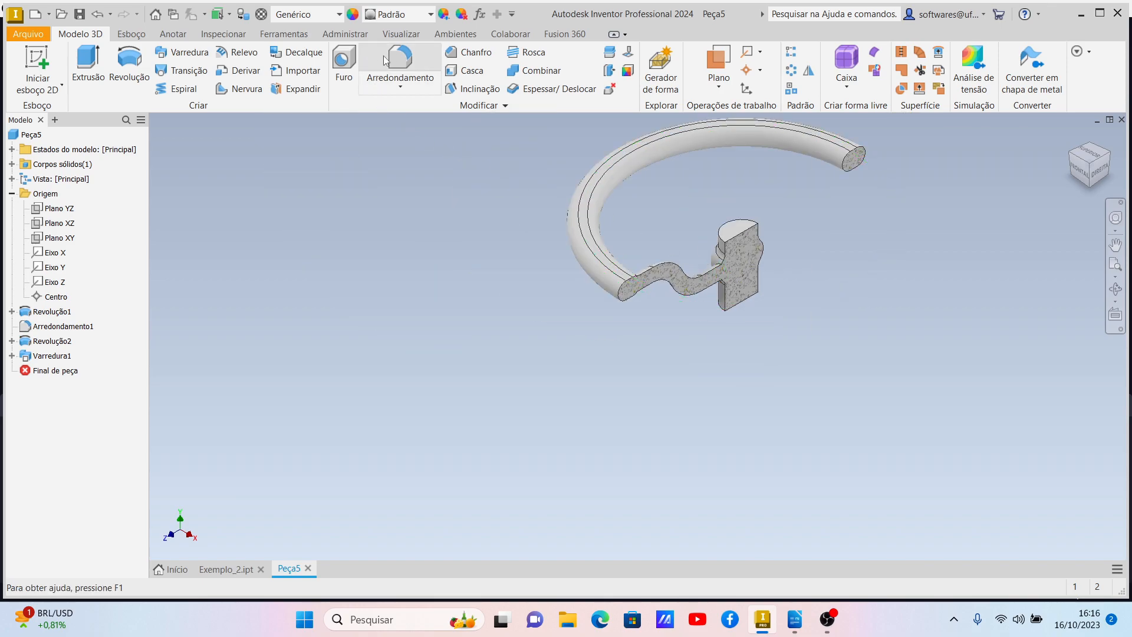
left_click(402, 36)
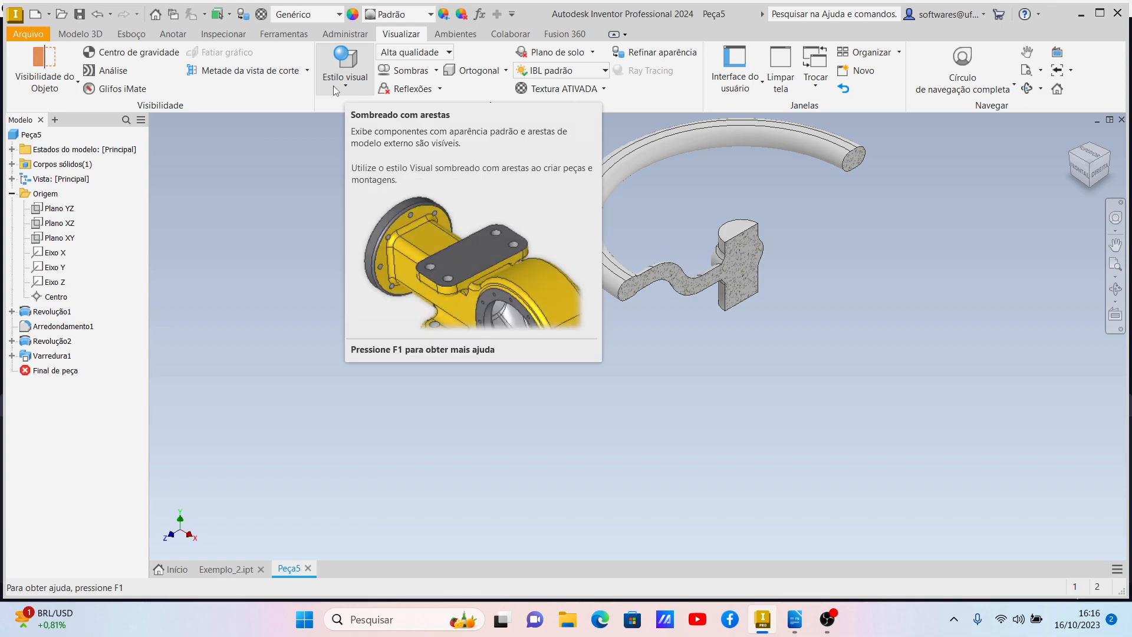
left_click(309, 76)
left_click(263, 182)
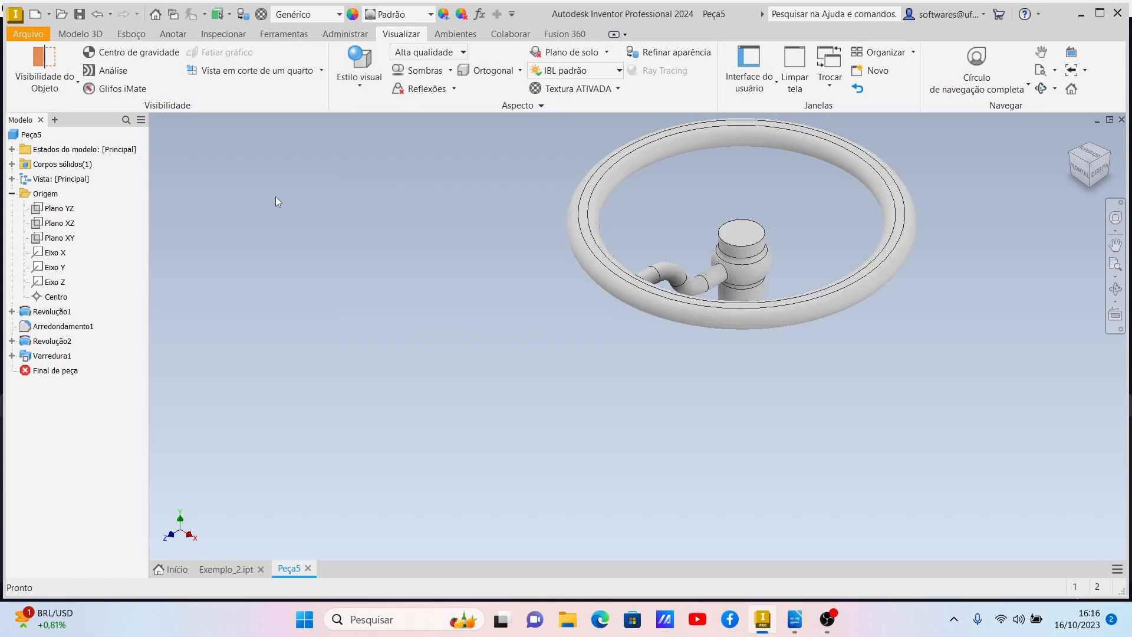
left_click(1090, 164)
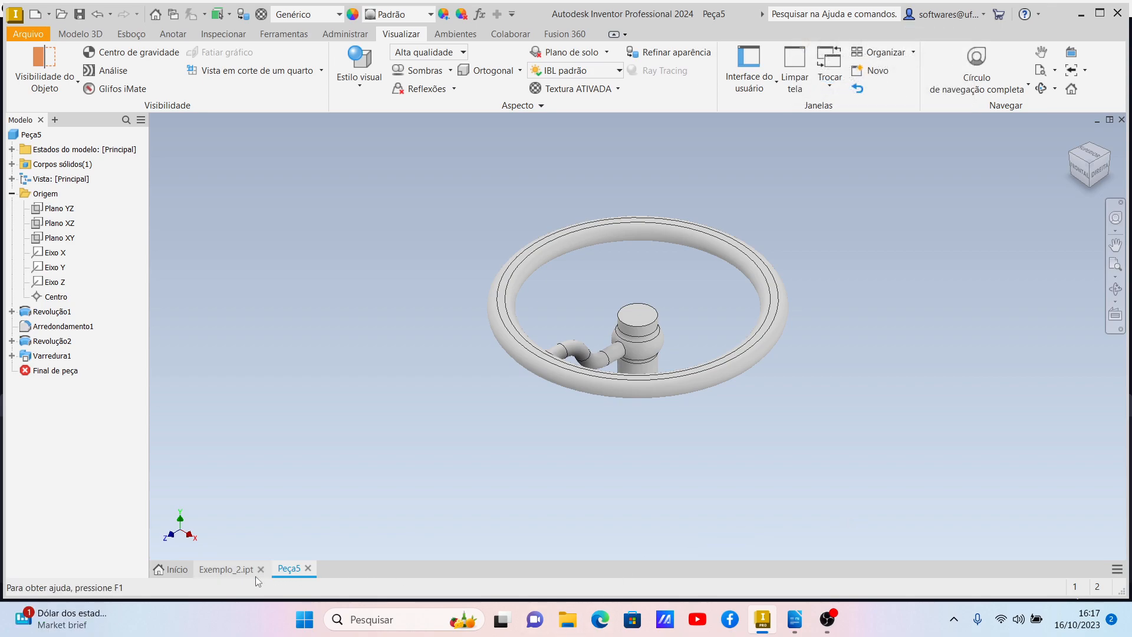
- Compare the part with the Exemplo_2 reference and examine the junction between the spoke and the hub
left_click(226, 569)
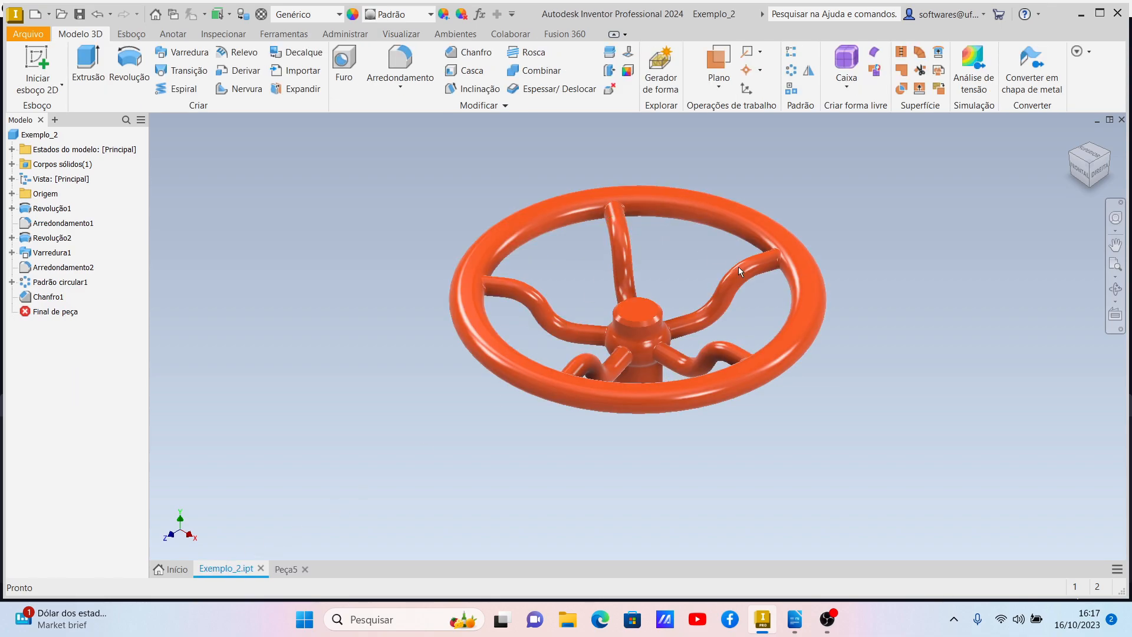
left_click(288, 567)
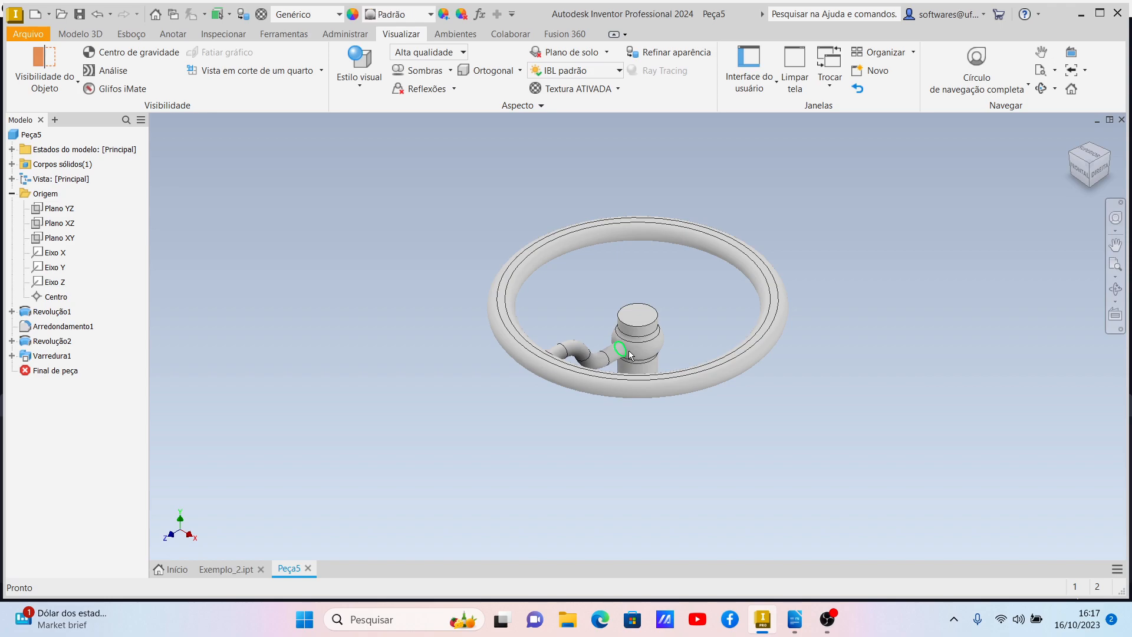
scroll(629, 353, "up", 3)
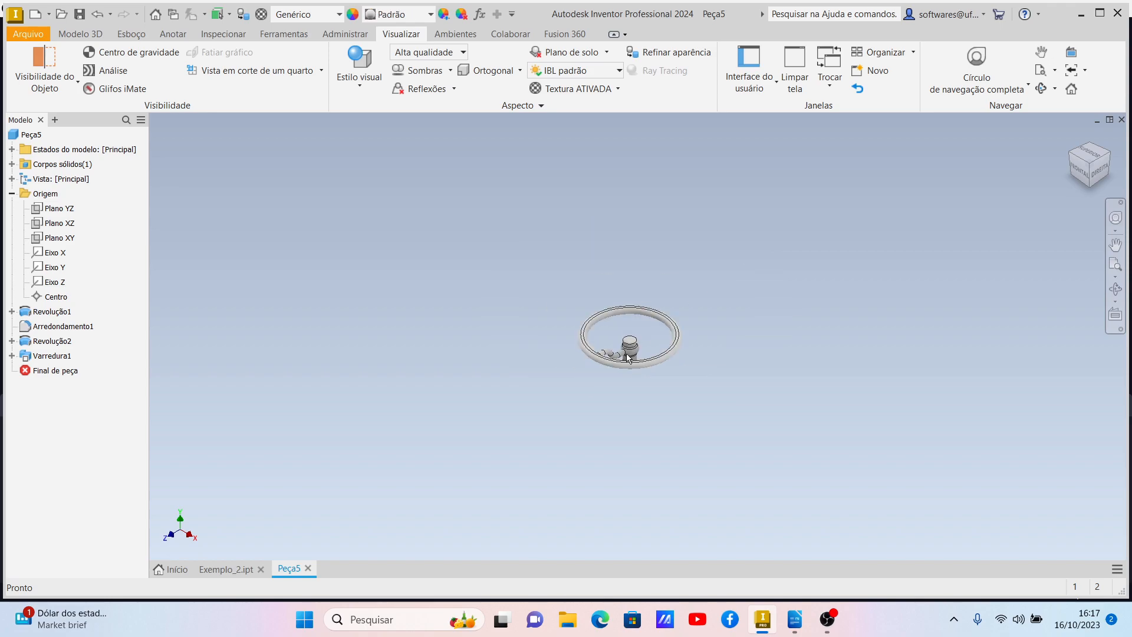
scroll(627, 353, "down", 8)
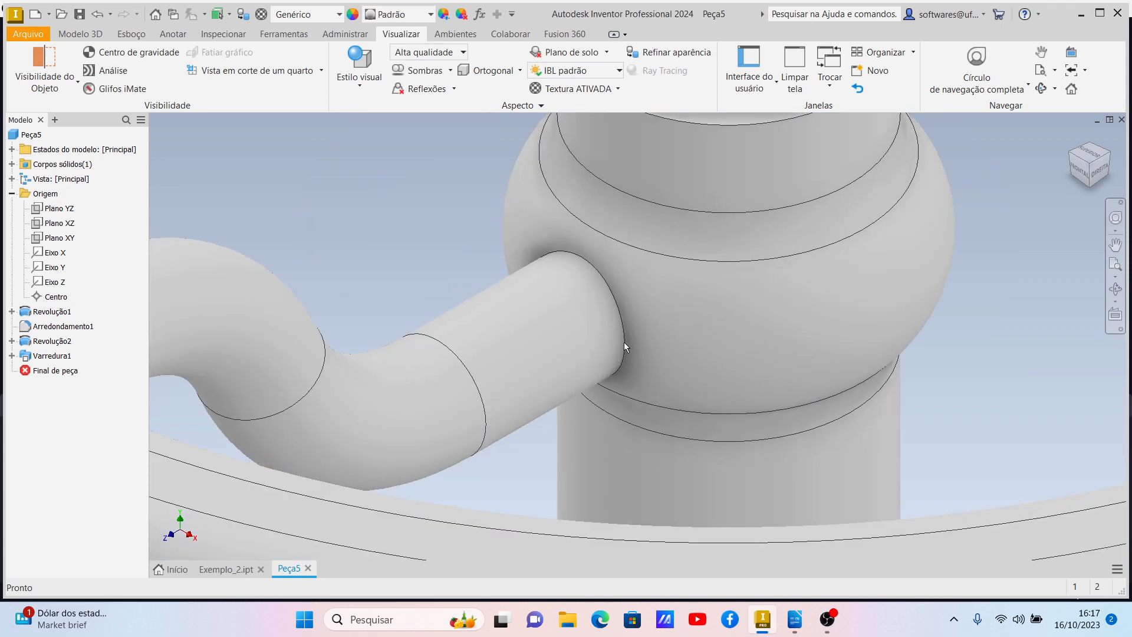
scroll(392, 211, "up", 4)
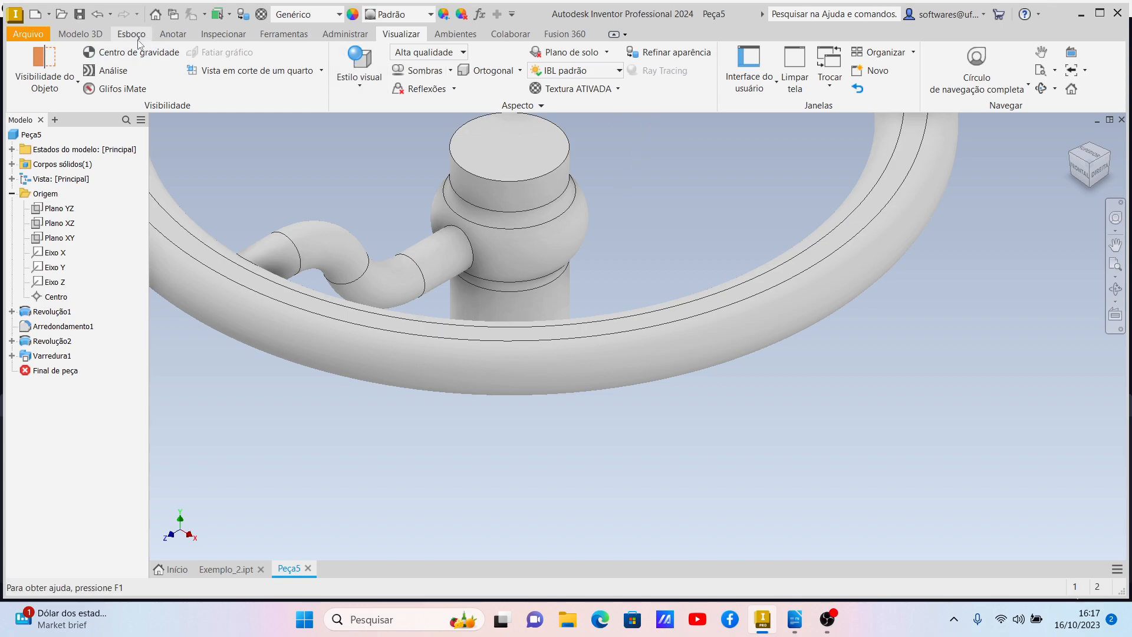
left_click(89, 38)
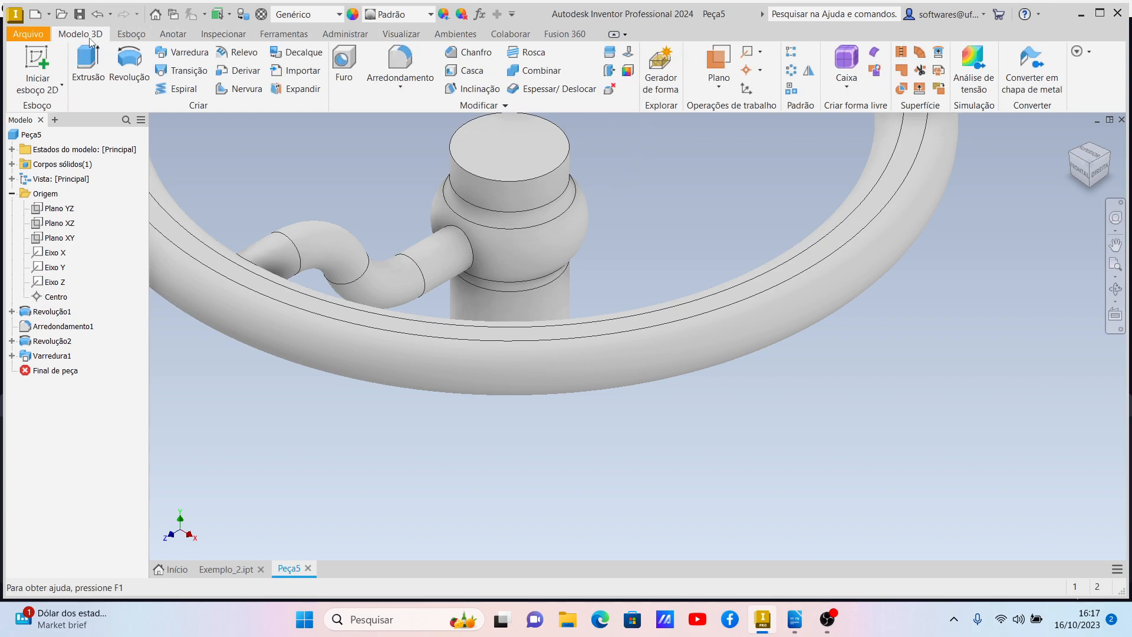
- Fillet both ends of the S-shaped spoke, where it meets the hub and the rim, with a 1.5 mm radius
left_click(401, 59)
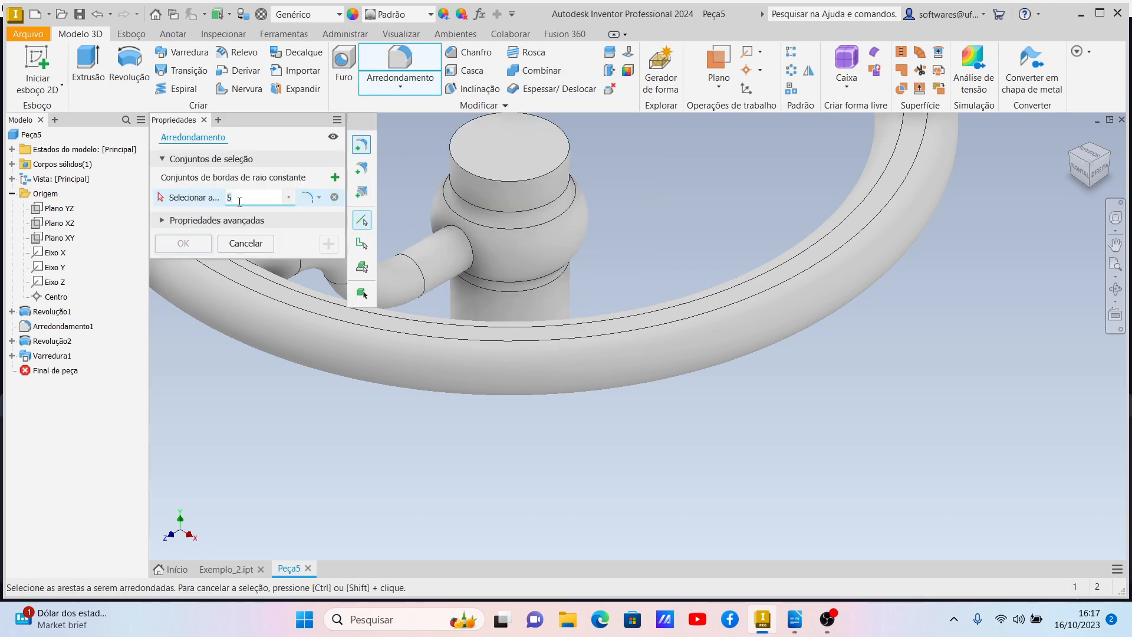
type("1,5")
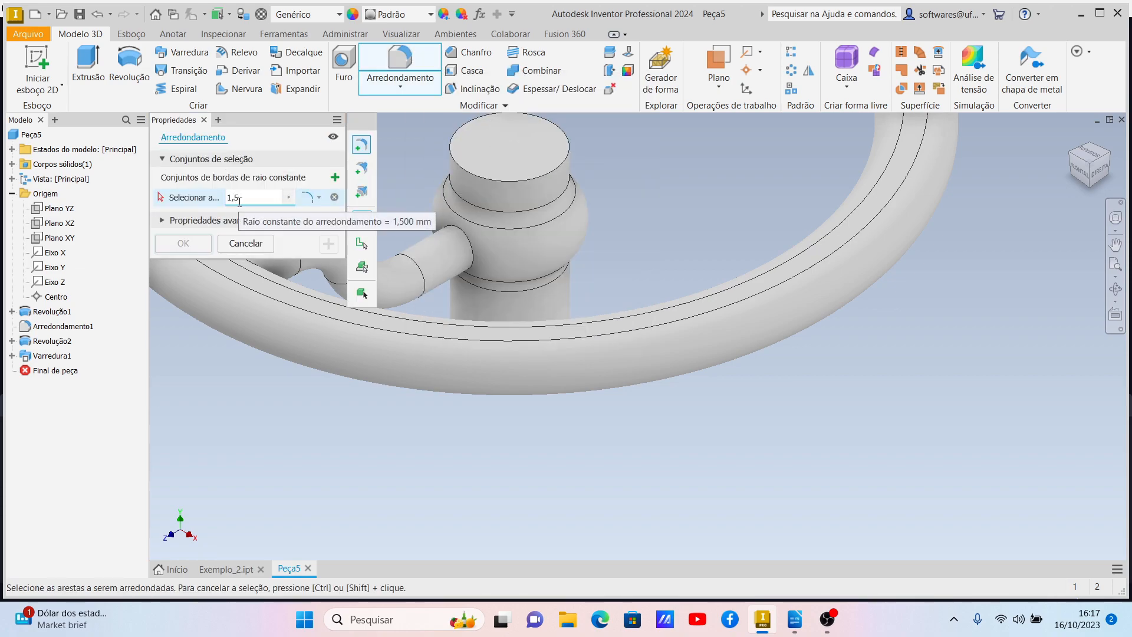
left_click(461, 235)
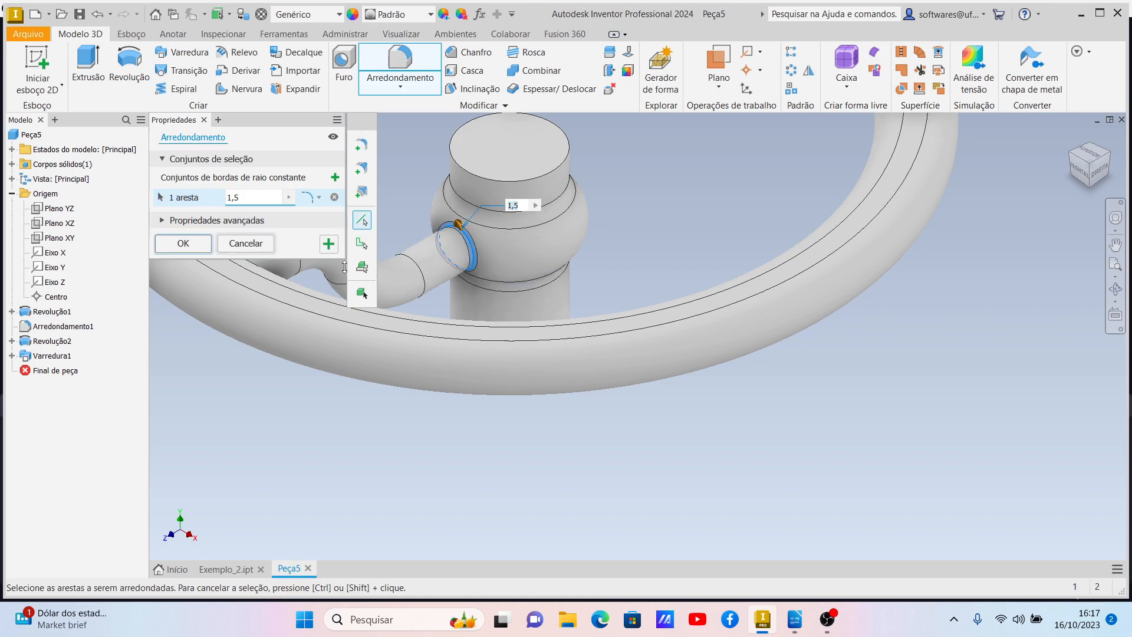
left_click(1109, 155)
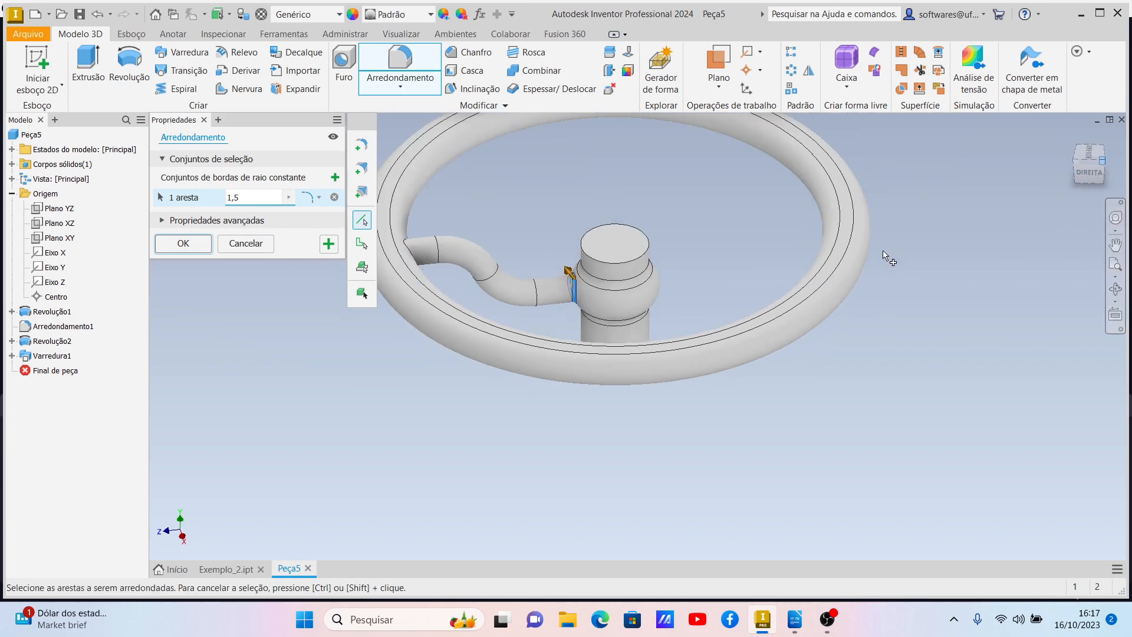
scroll(562, 268, "up", 5)
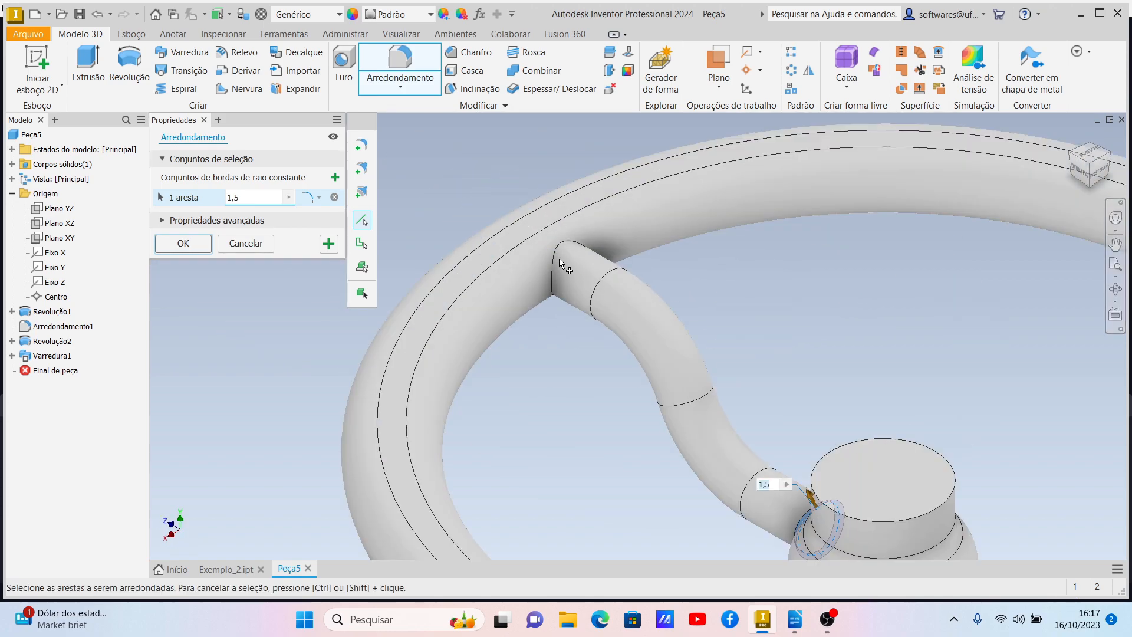
left_click(557, 265)
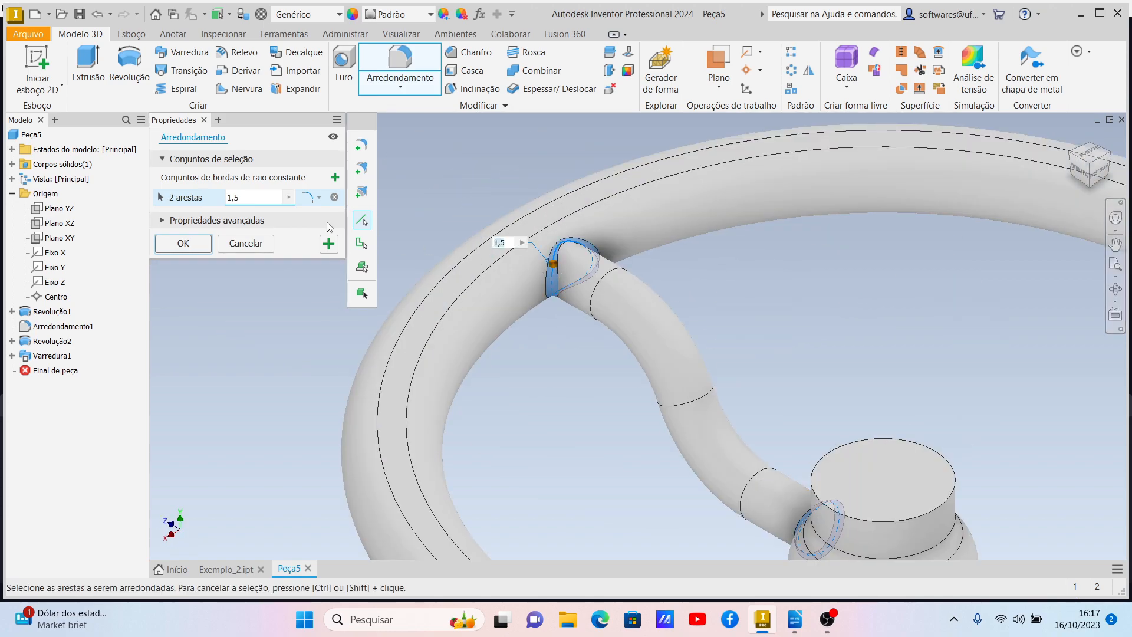
left_click(188, 243)
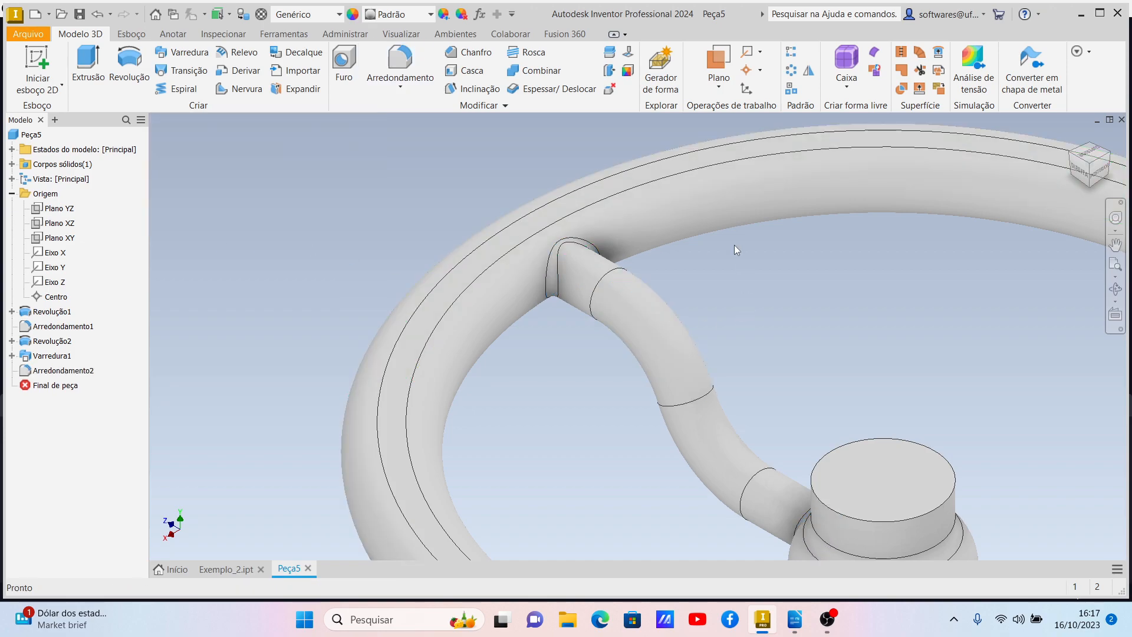
- Create a circular pattern of the spoke sweep and its end fillets around the Y axis, with 5 occurrences over 360 degrees
left_click(1071, 154)
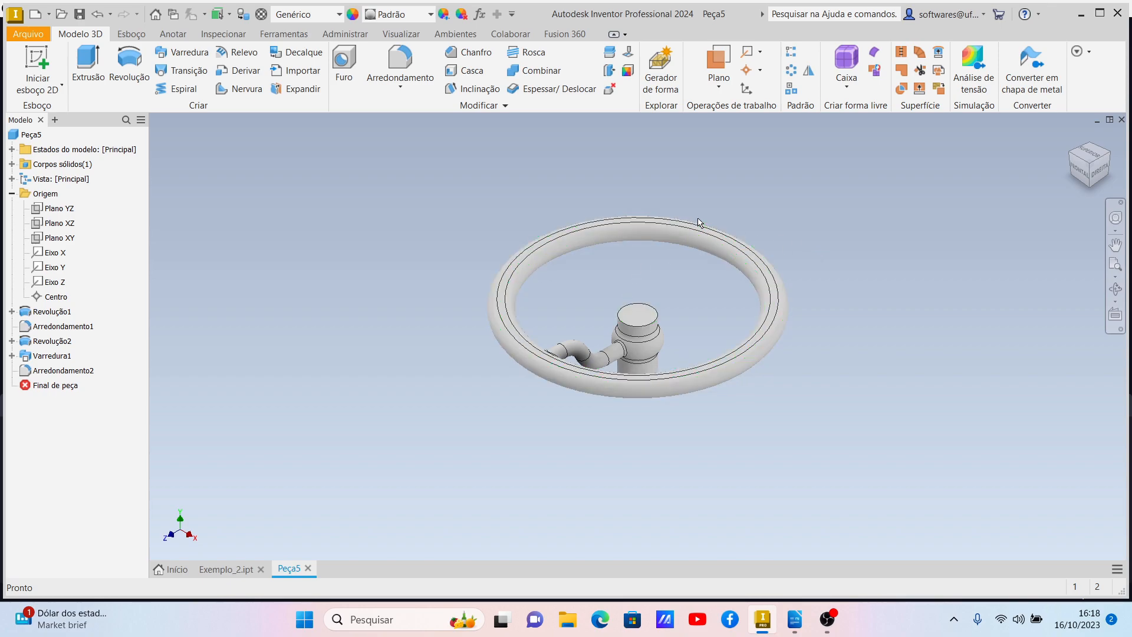
left_click(794, 74)
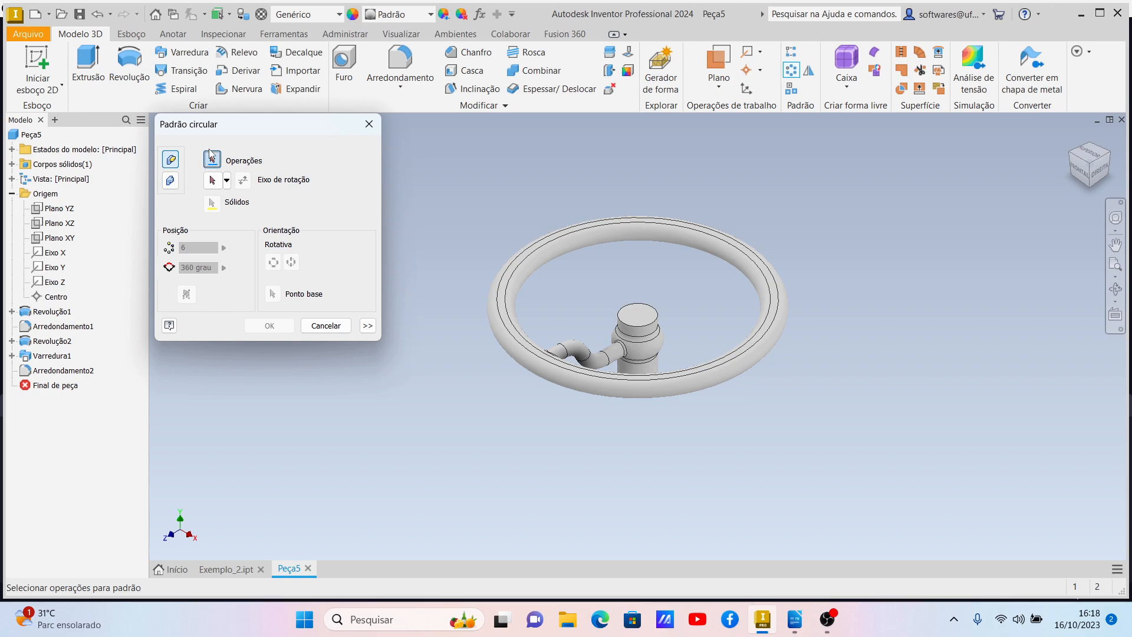
left_click(52, 356)
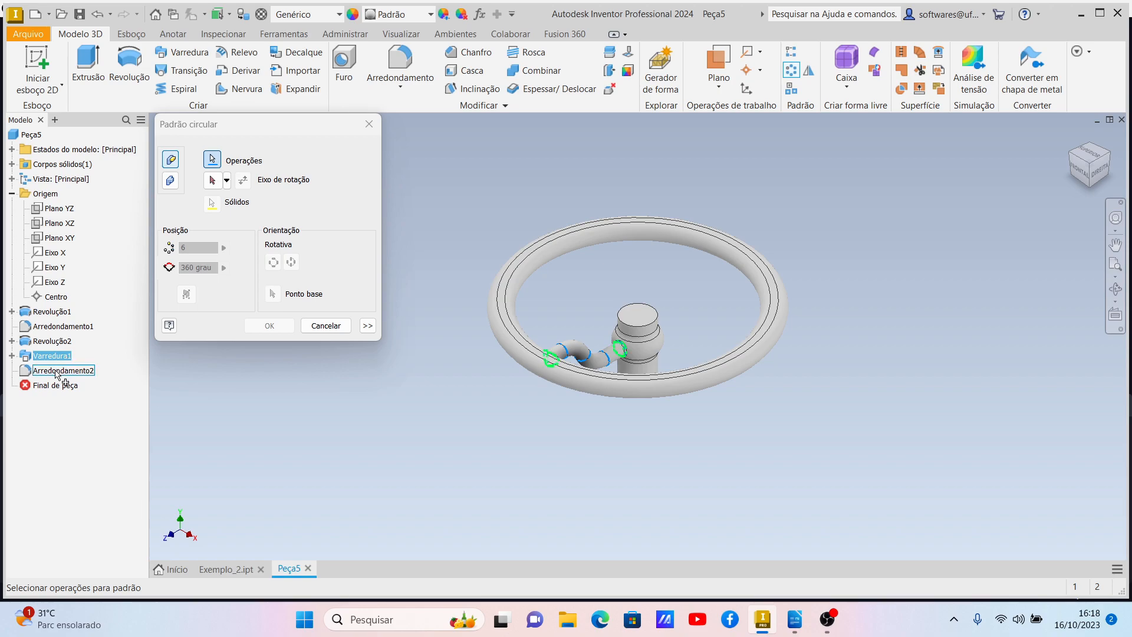
left_click(58, 371)
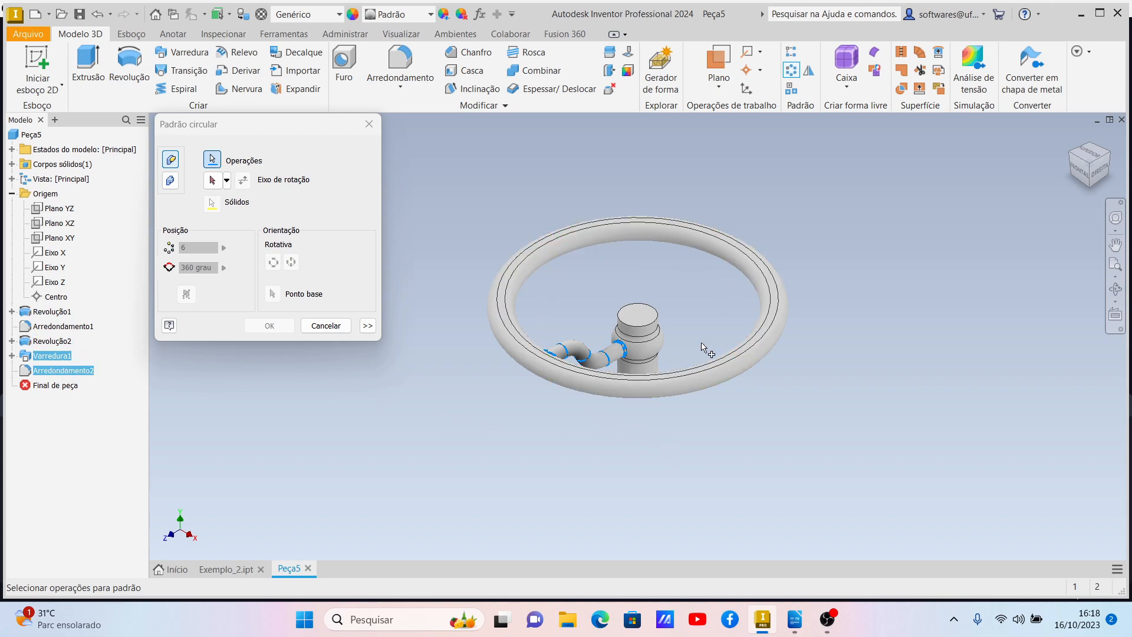
left_click(227, 180)
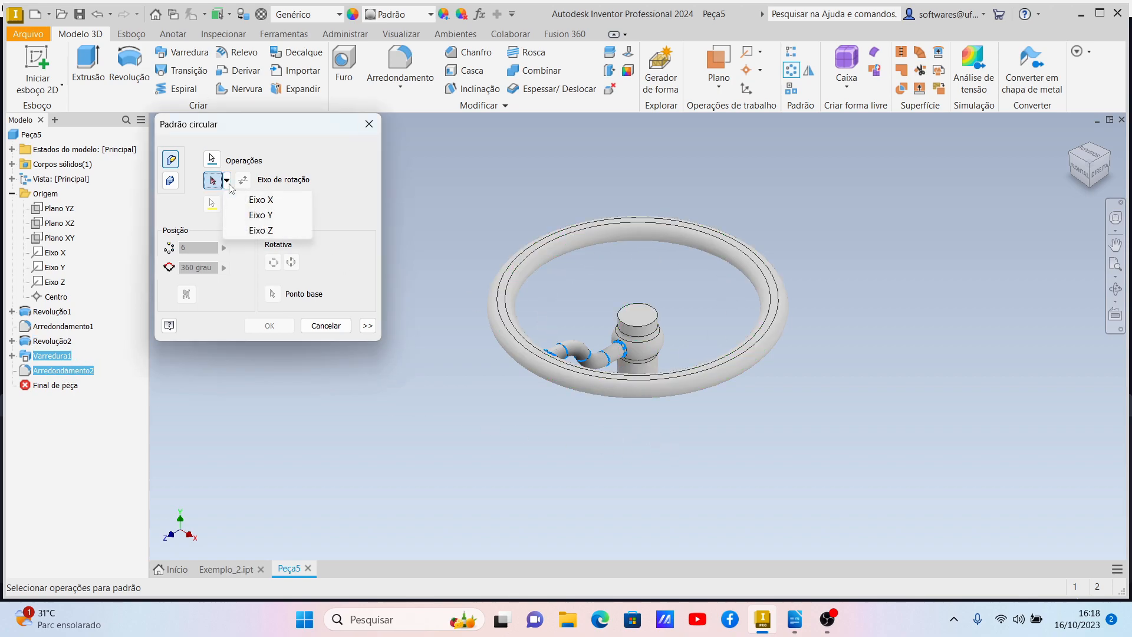
left_click(260, 230)
left_click(261, 214)
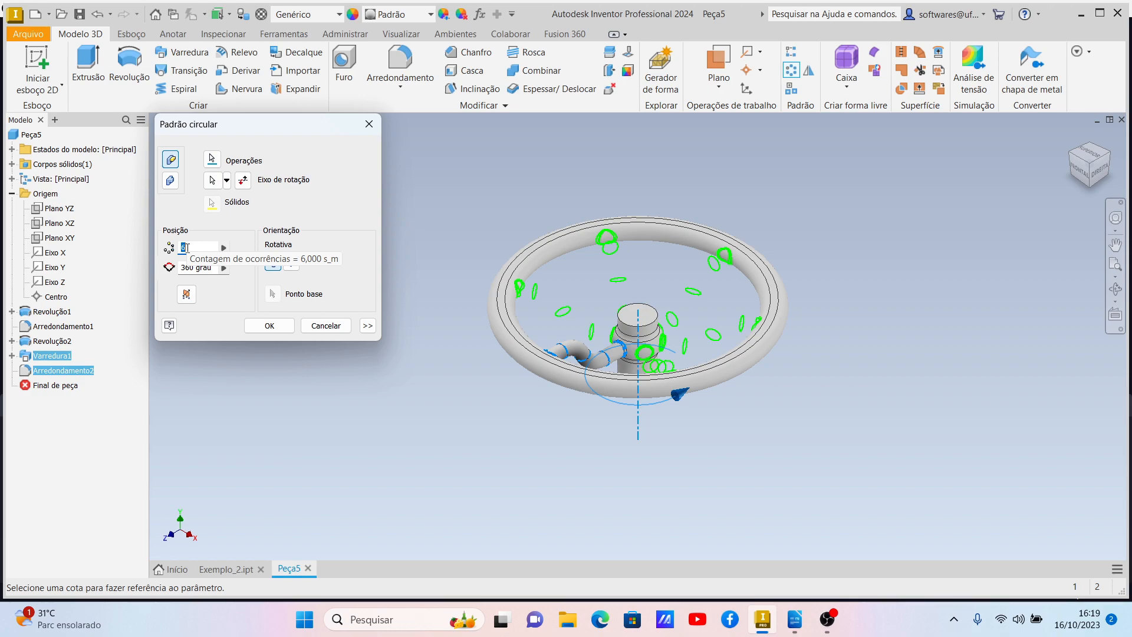
type("5")
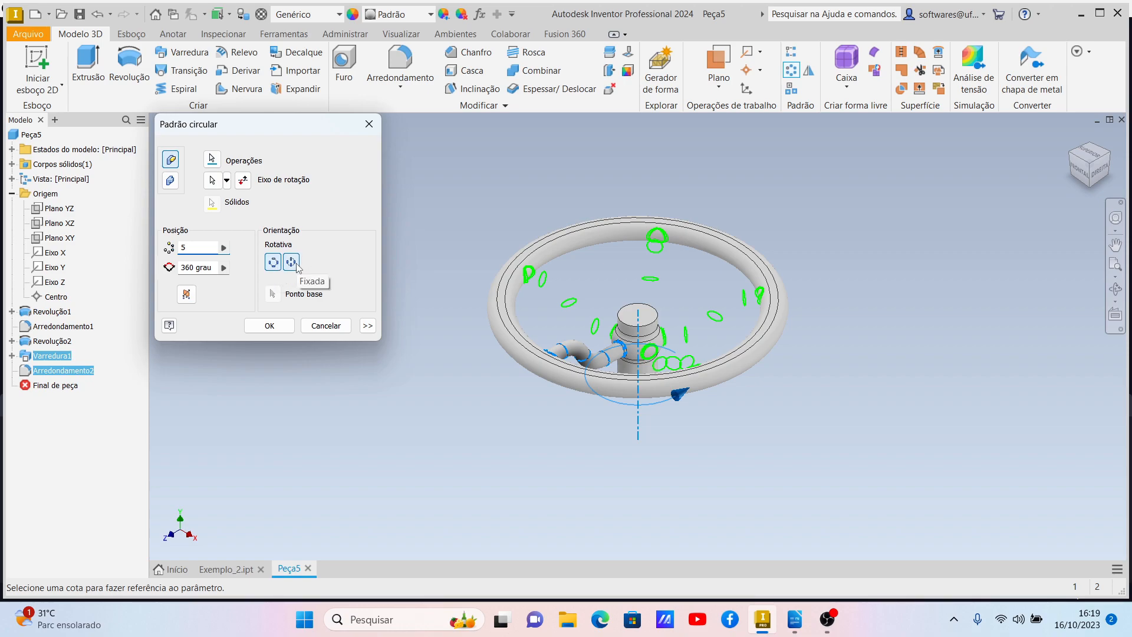
left_click(269, 326)
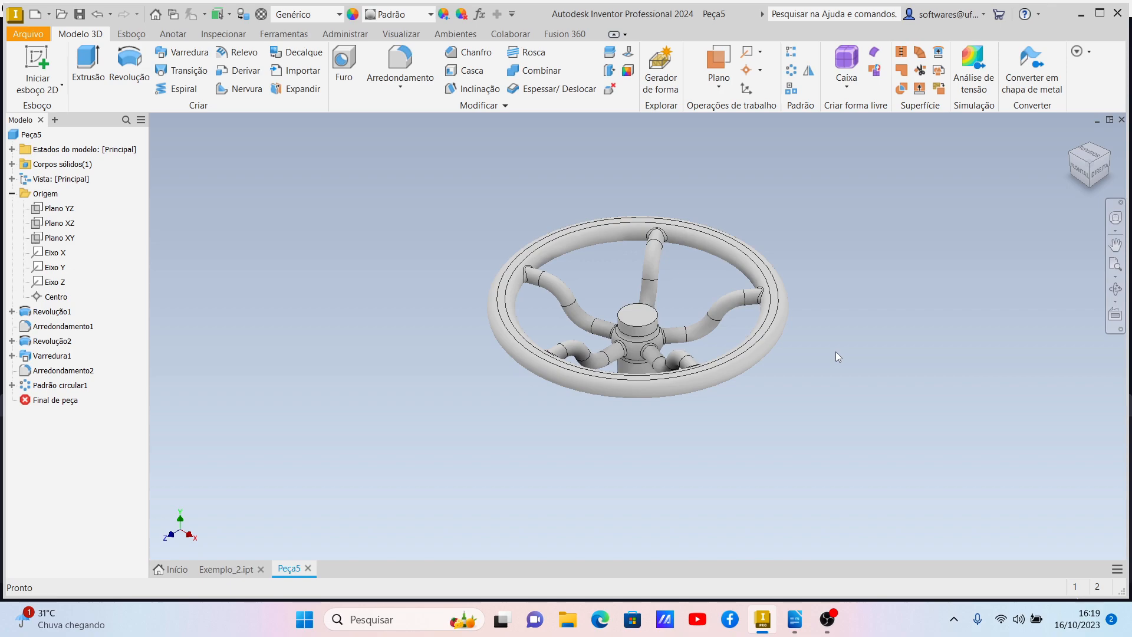
- Chamfer the upper and lower outer circular edges of the hub by 2 mm
left_click(467, 54)
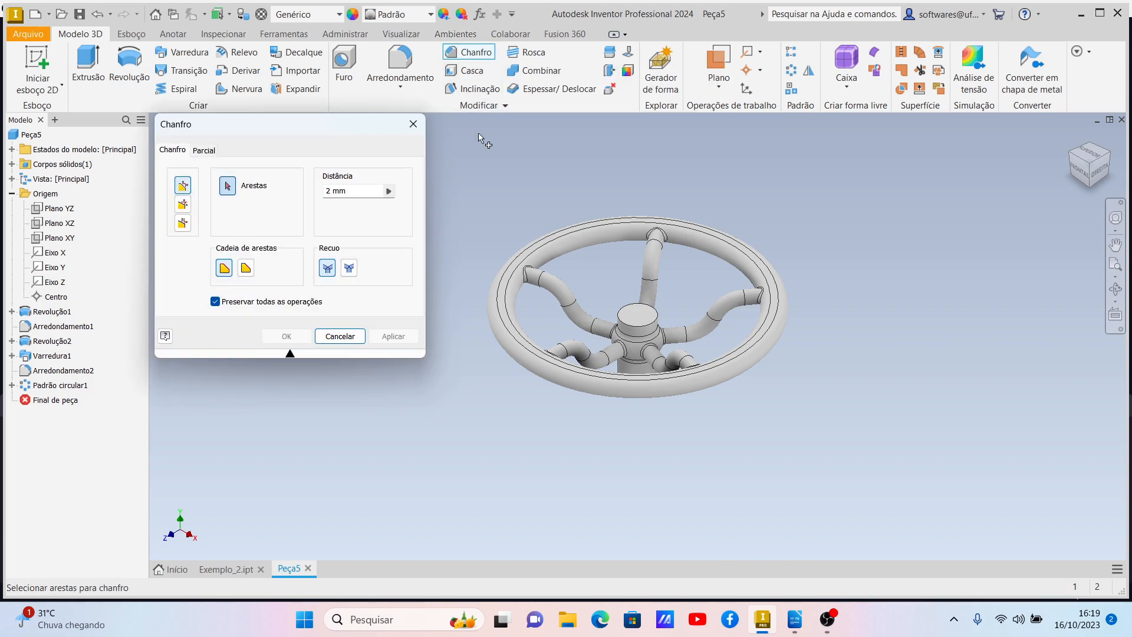
left_click(624, 325)
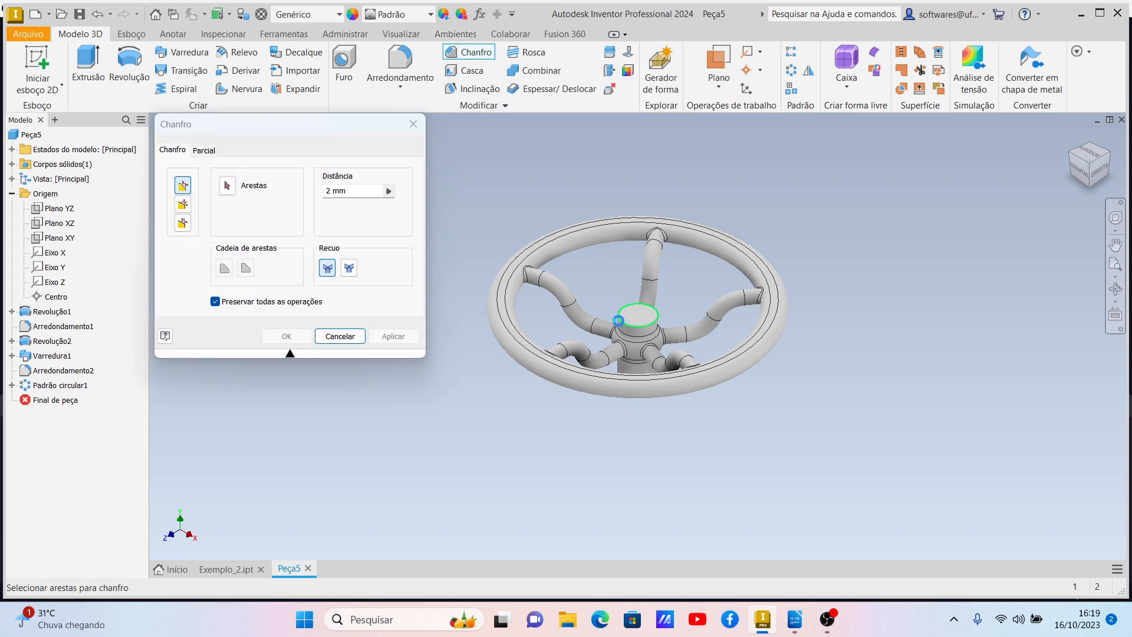
left_click(1089, 188)
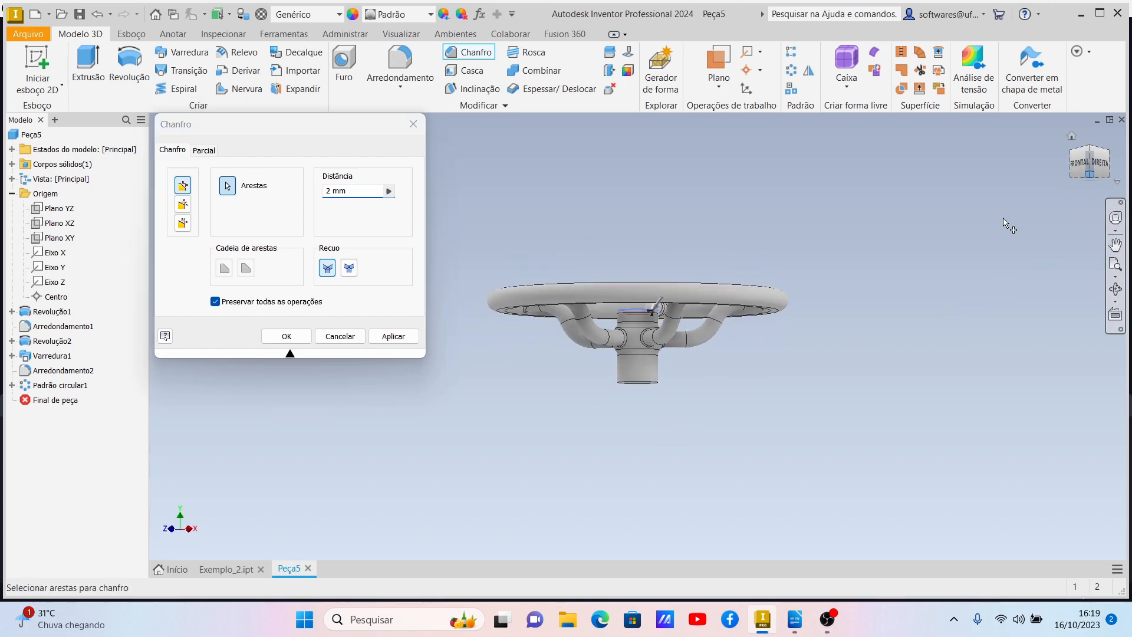
left_click(652, 376)
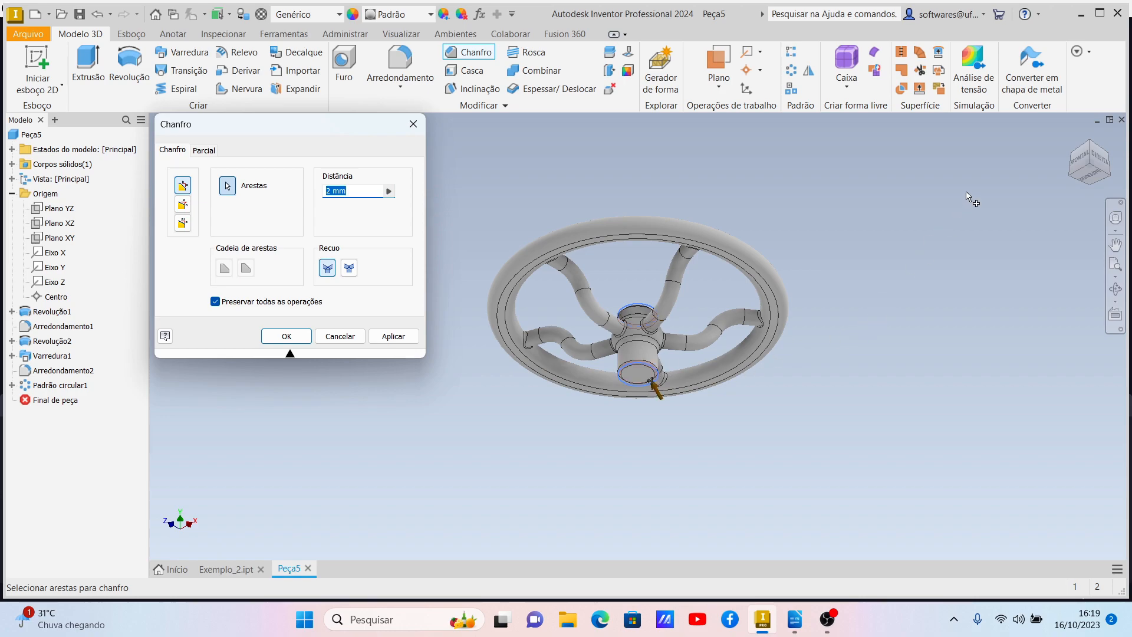
left_click(287, 336)
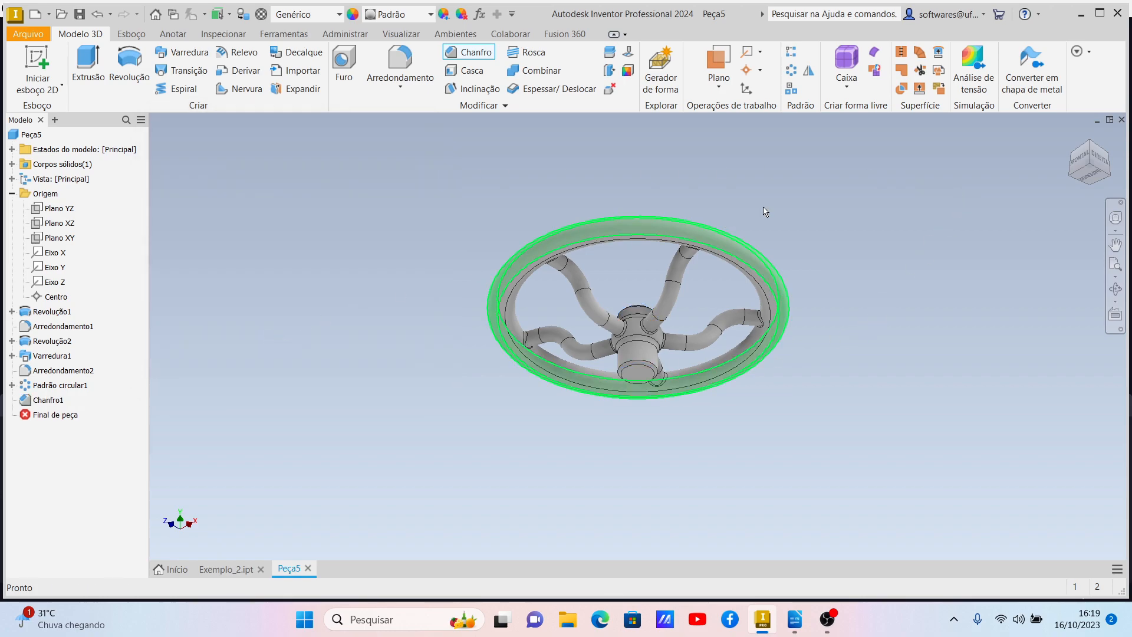
- Show the handwheel in isometric view with a shaded visual style that hides the model edges
left_click(1089, 144)
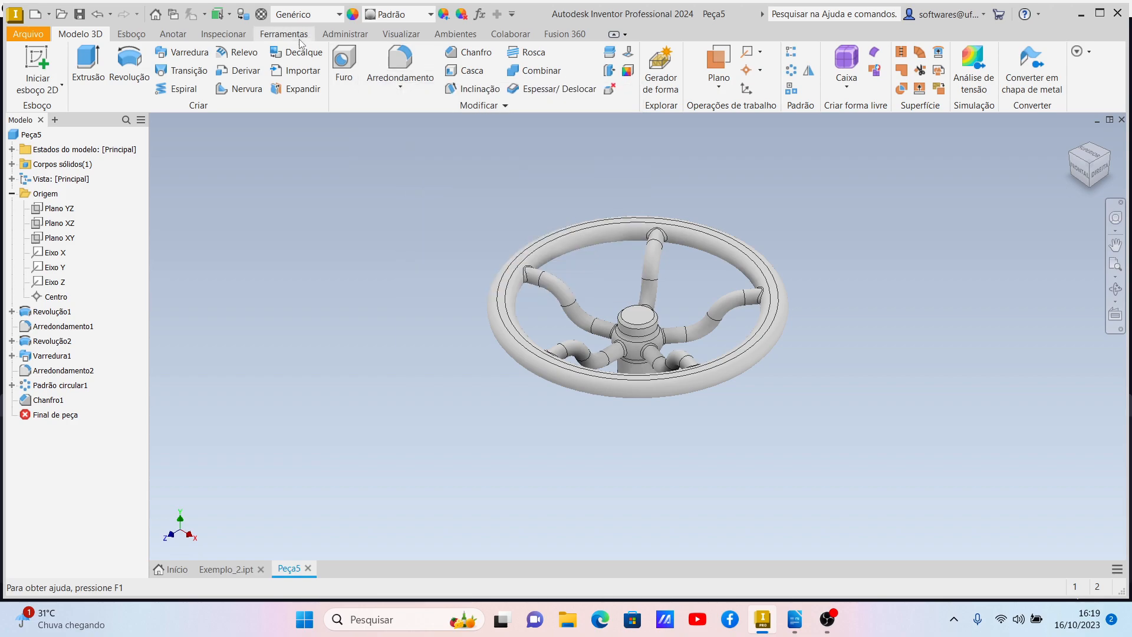
left_click(401, 34)
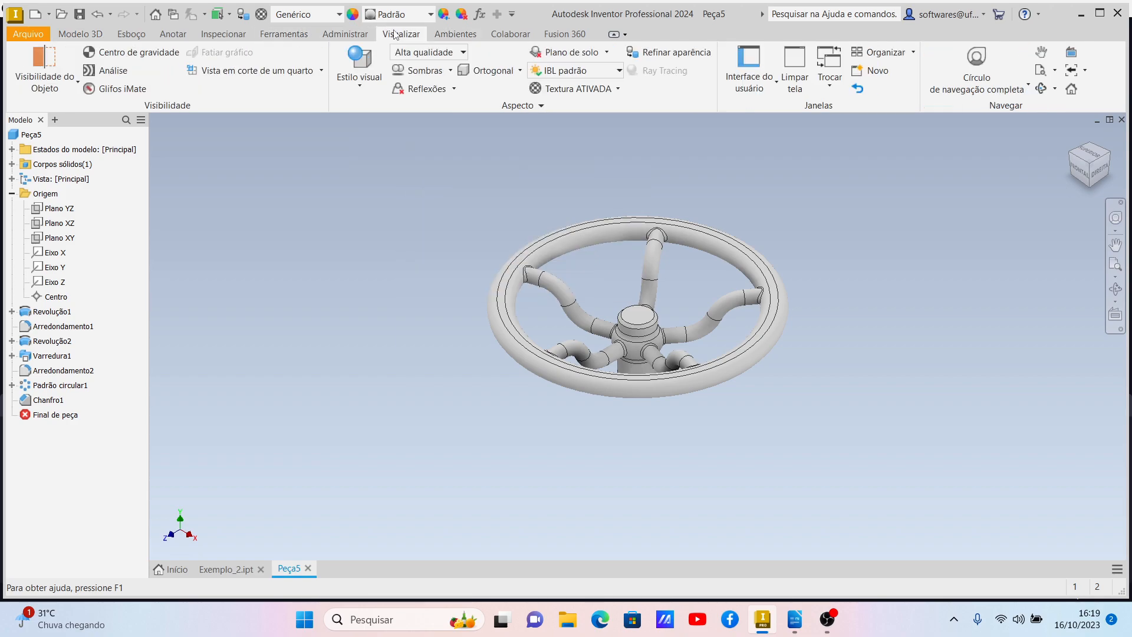
left_click(365, 85)
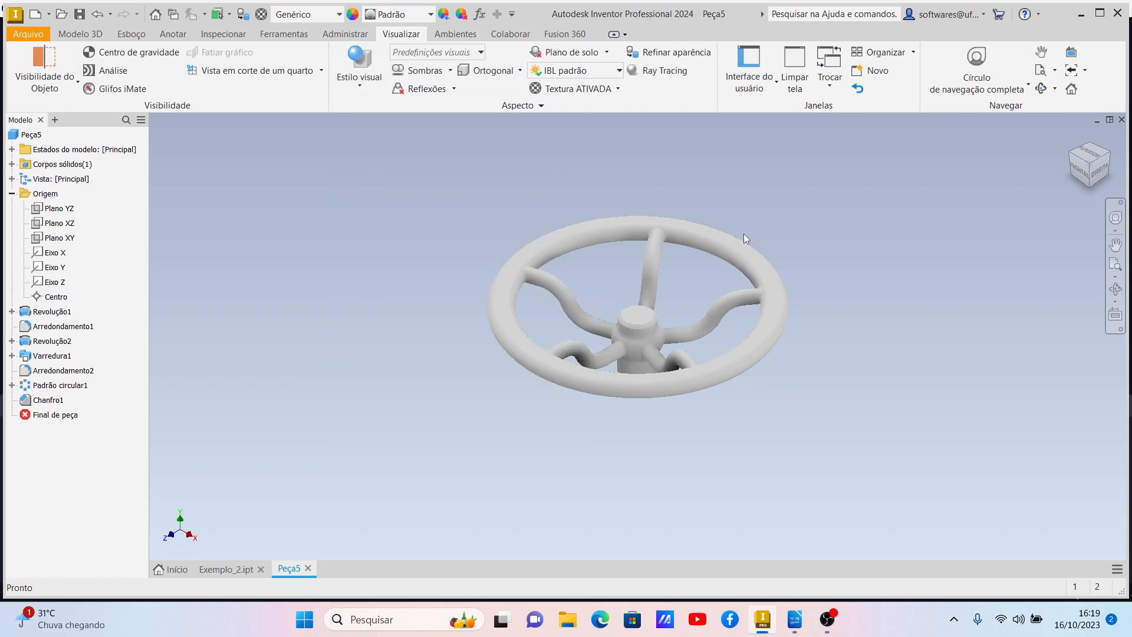
scroll(758, 259, "down", 1)
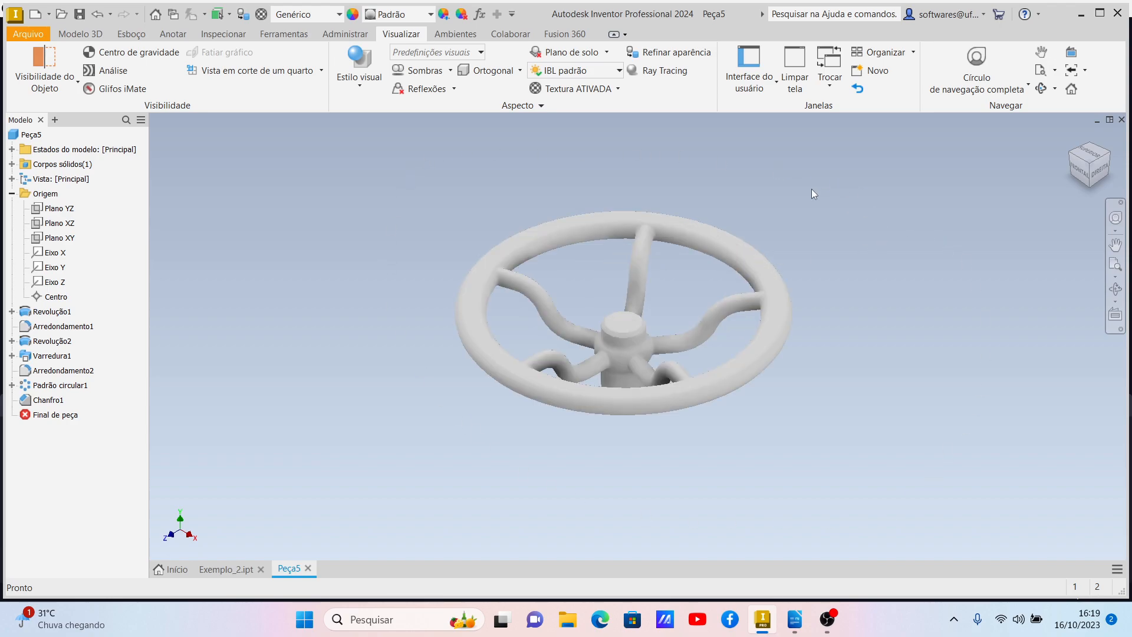
- Try the Pré-moldado liso appearance on the handwheel and replace it with Suave - Laranja claro
left_click(430, 14)
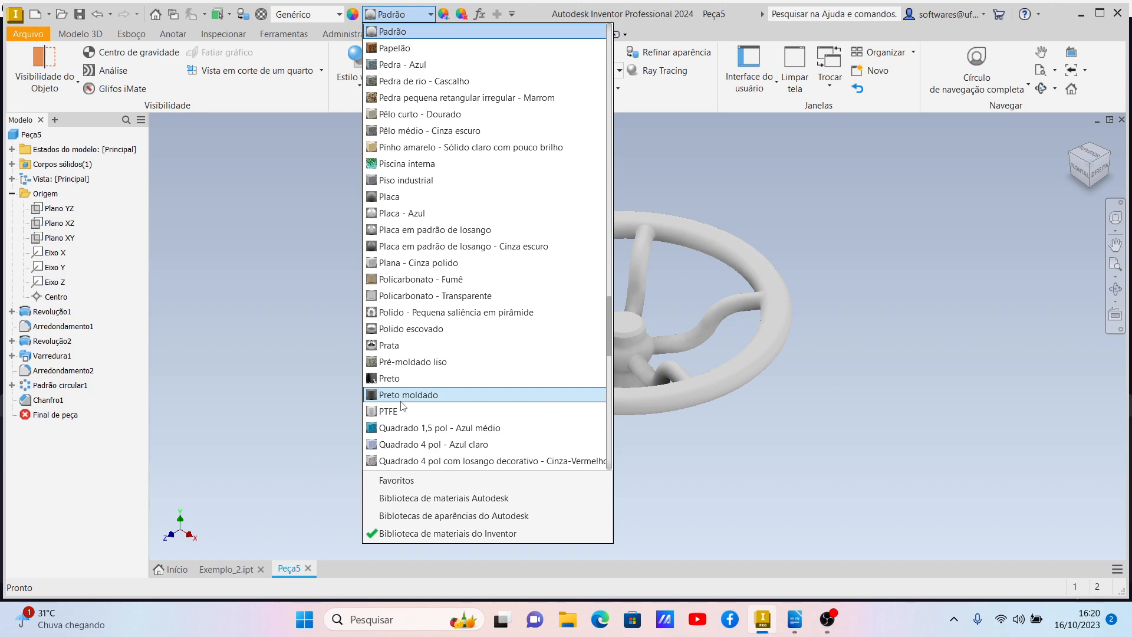
left_click(412, 362)
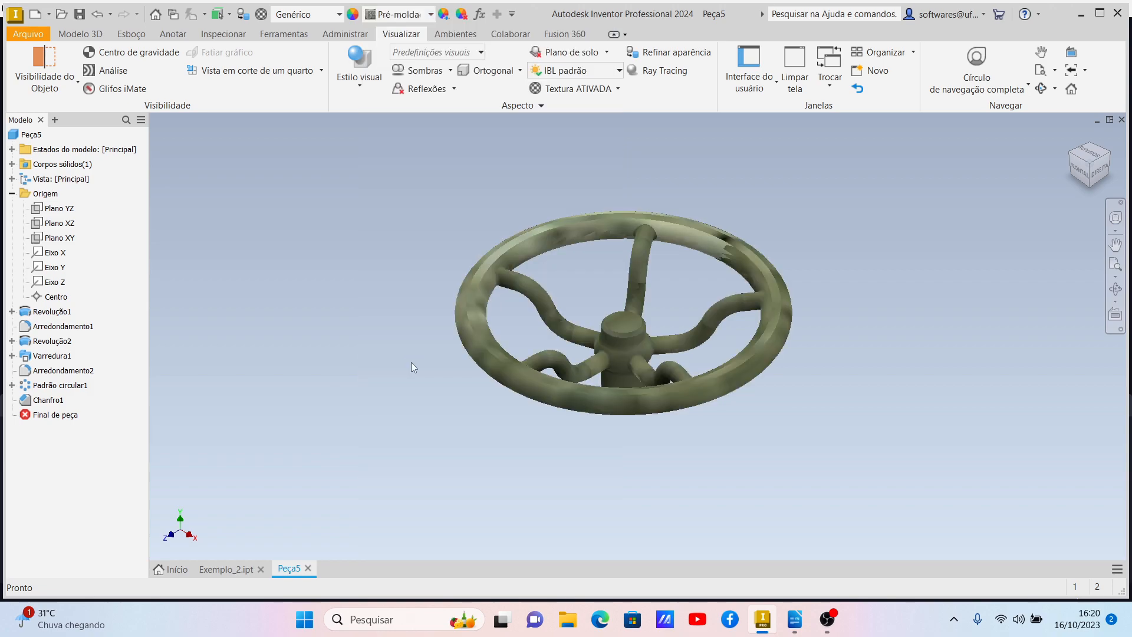
left_click(430, 14)
scroll(413, 265, "down", 5)
scroll(419, 289, "down", 6)
scroll(419, 289, "up", 5)
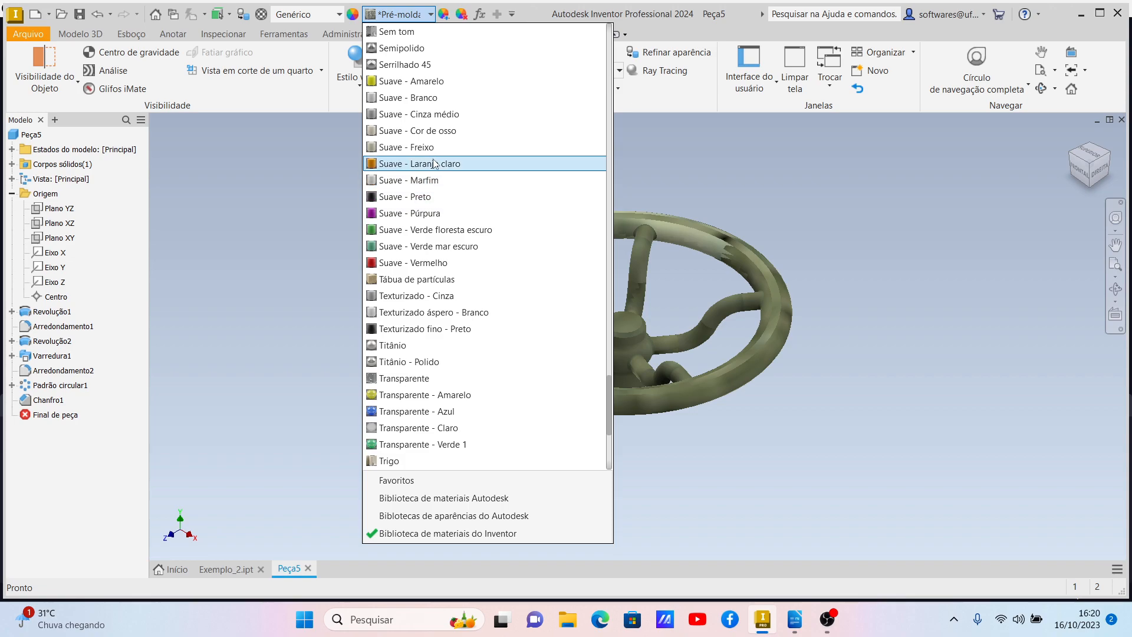
scroll(430, 265, "up", 2)
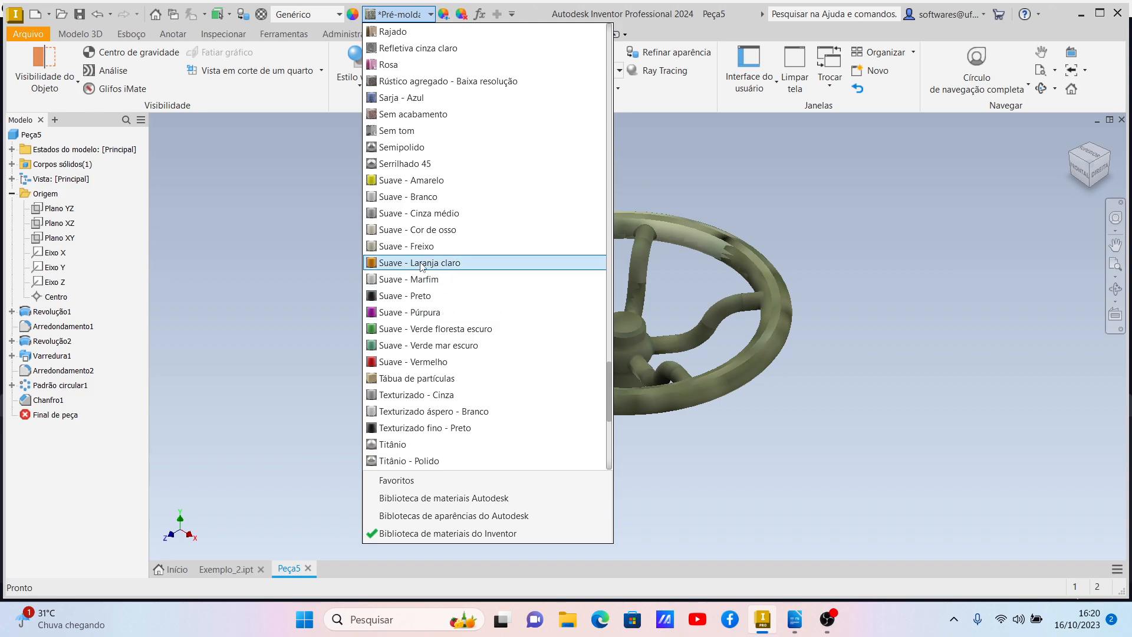
left_click(430, 263)
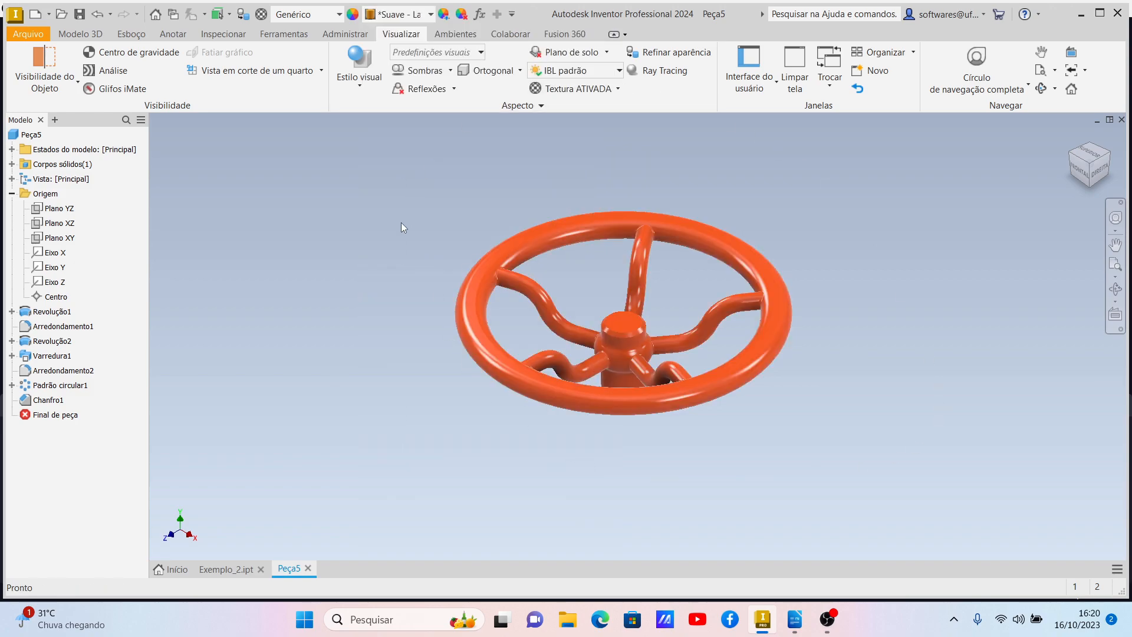